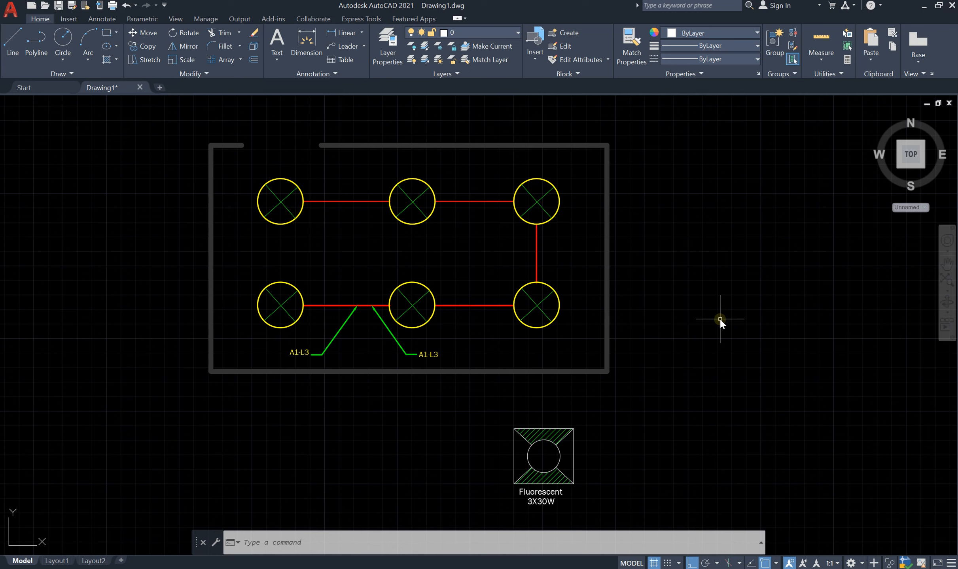
- Display the classic menu bar by setting the MENUBAR variable to 1
type("MENU")
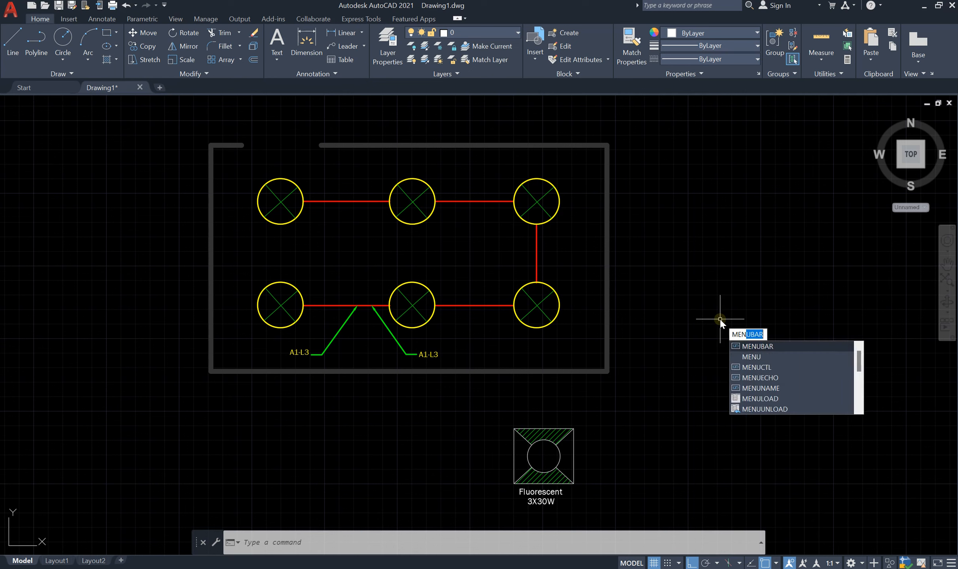
type("BAR")
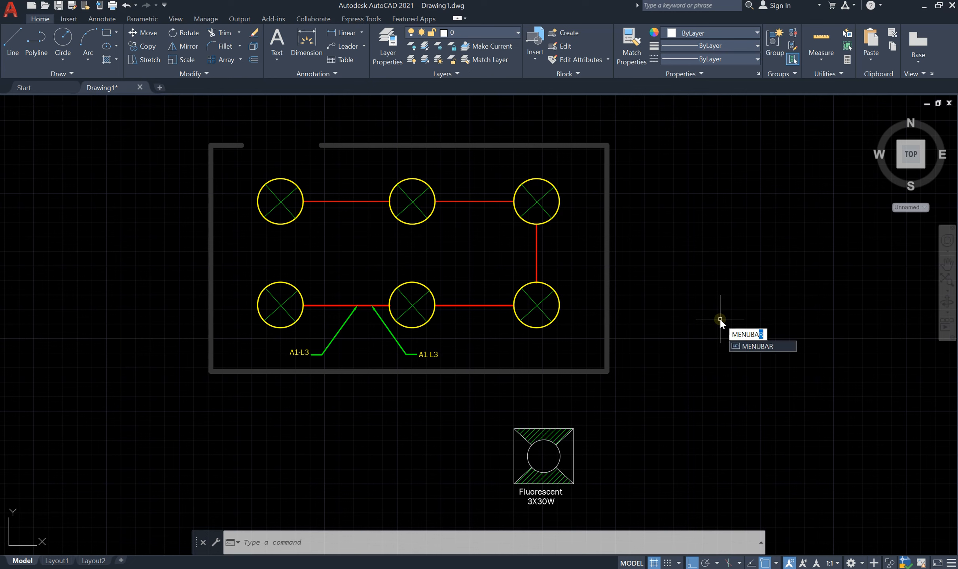
left_click(757, 346)
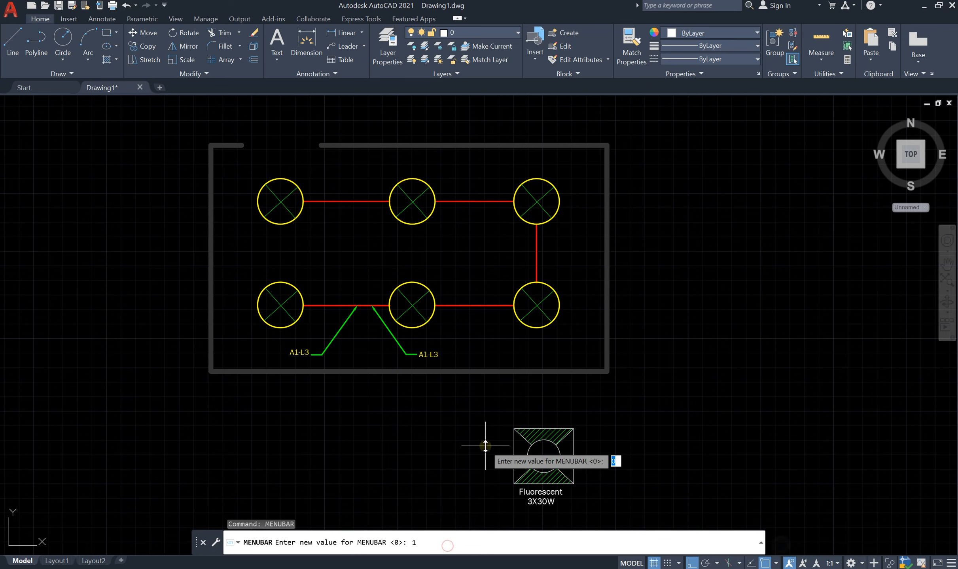
key("Return")
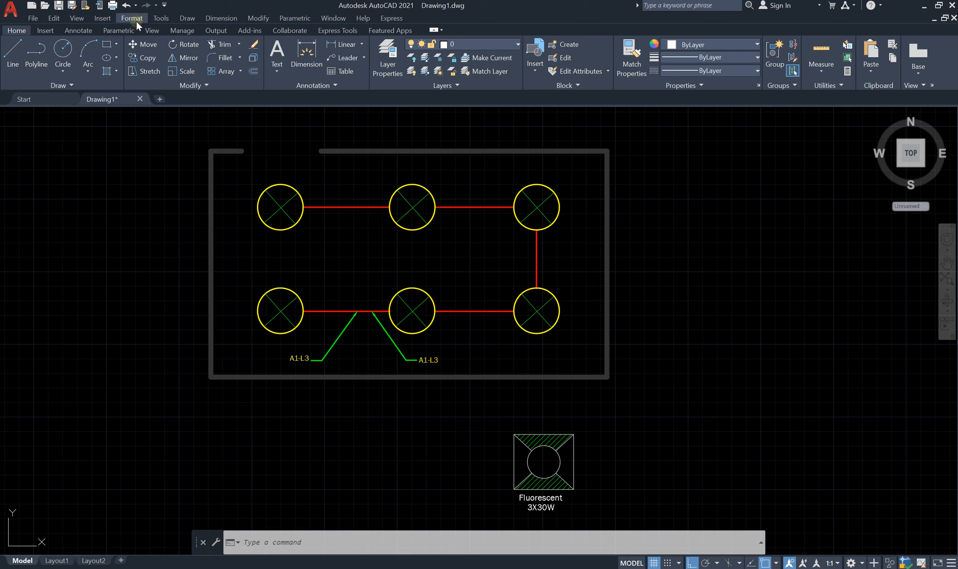
- Draw a ray starting just outside the room's west wall and sloping down and away from it, with Ortho off
left_click(104, 18)
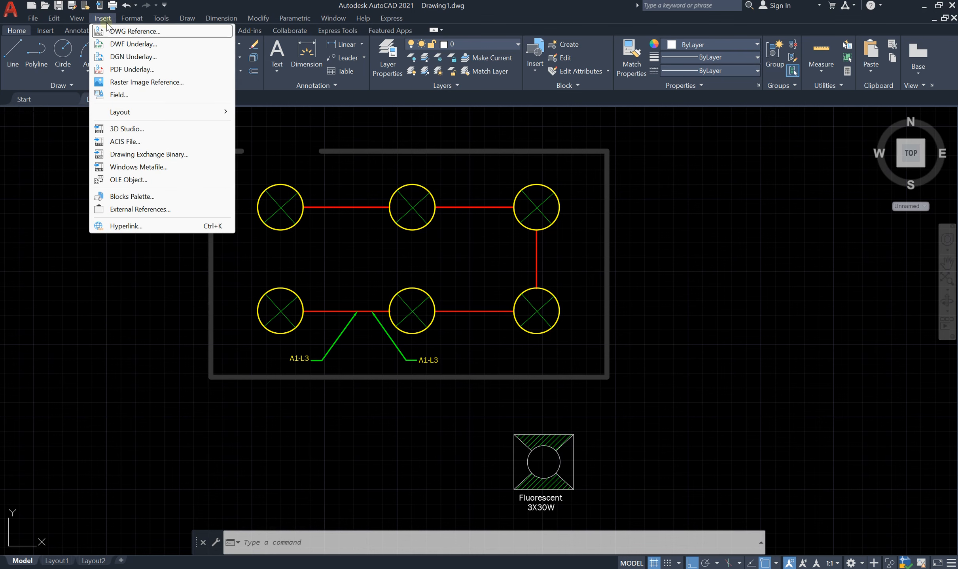
mouse_move(130, 17)
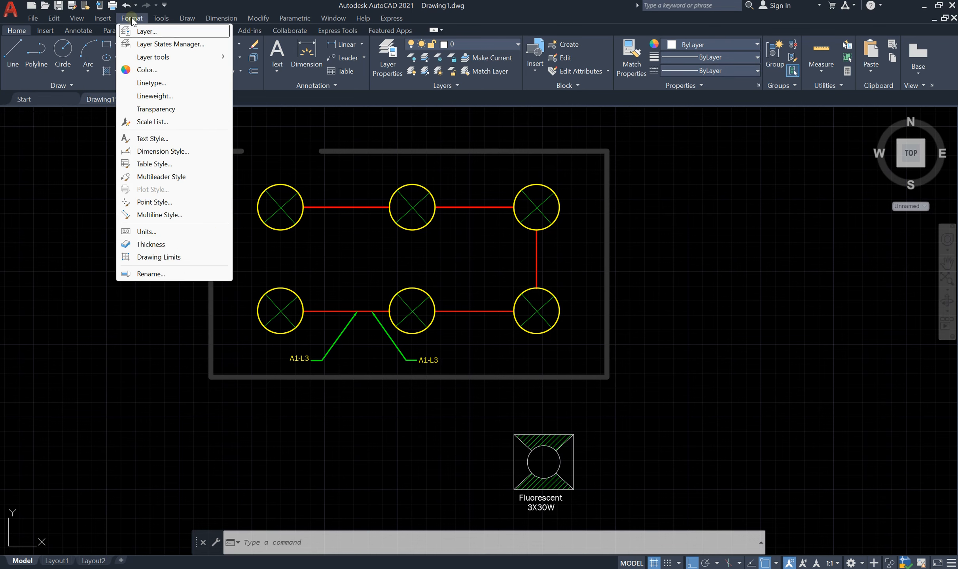
mouse_move(165, 20)
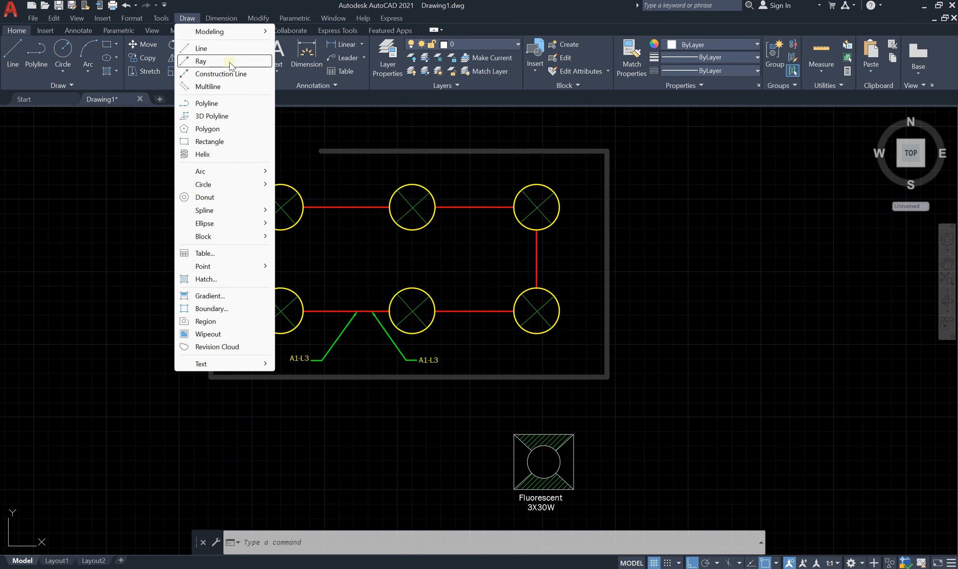
left_click(191, 61)
left_click(178, 325)
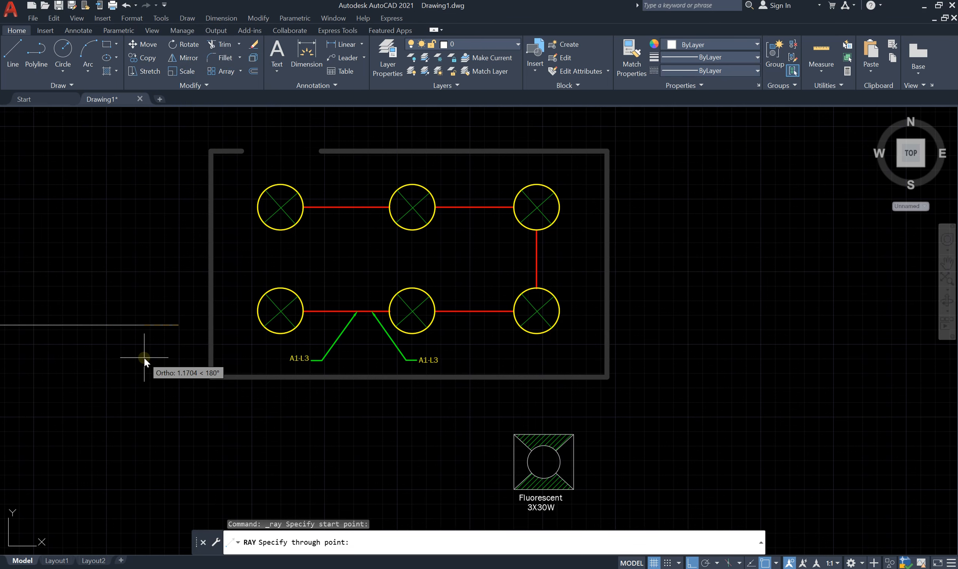
key("F8")
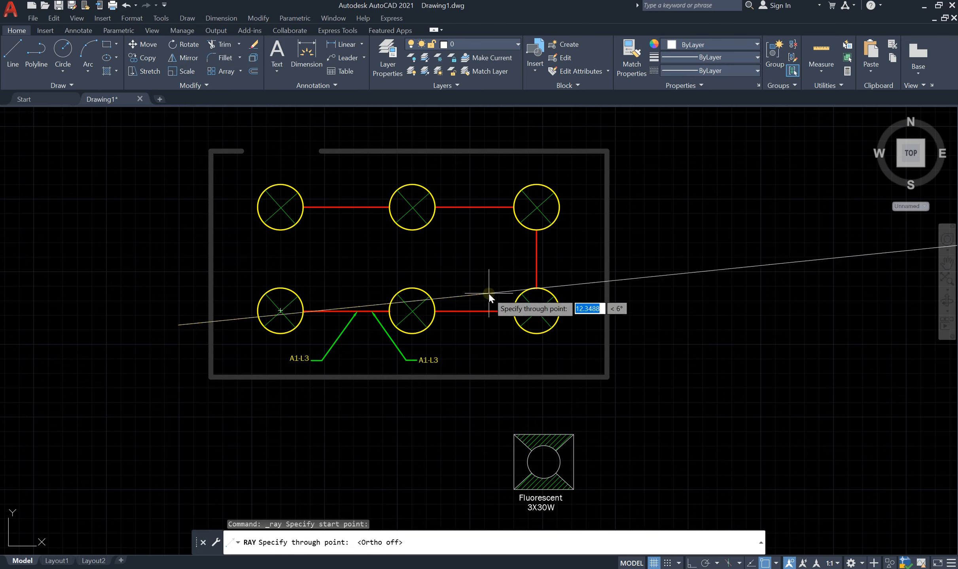
left_click(113, 342)
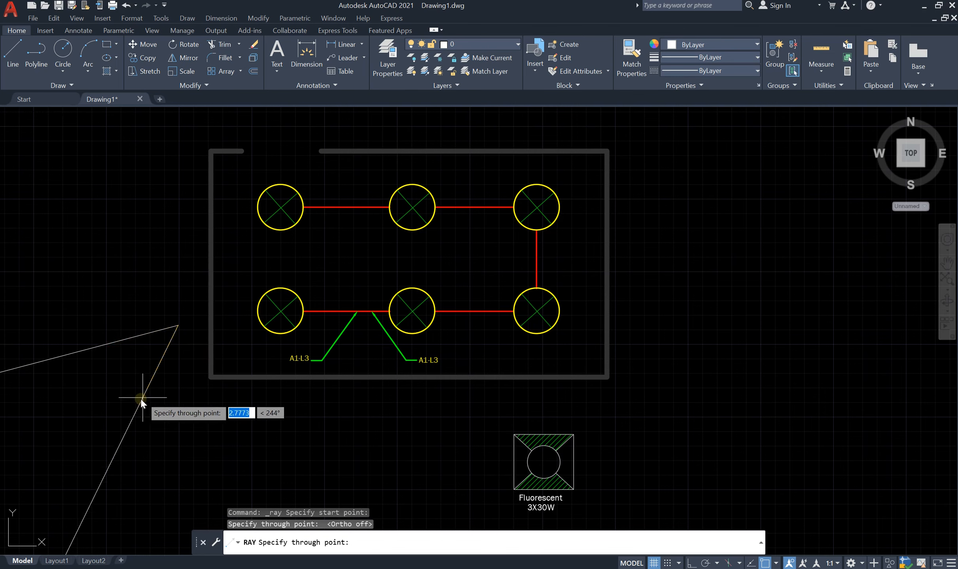
- End the Ray command and undo the trial ray
scroll(124, 406, "down", 5)
scroll(103, 404, "up", 5)
scroll(98, 395, "up", 3)
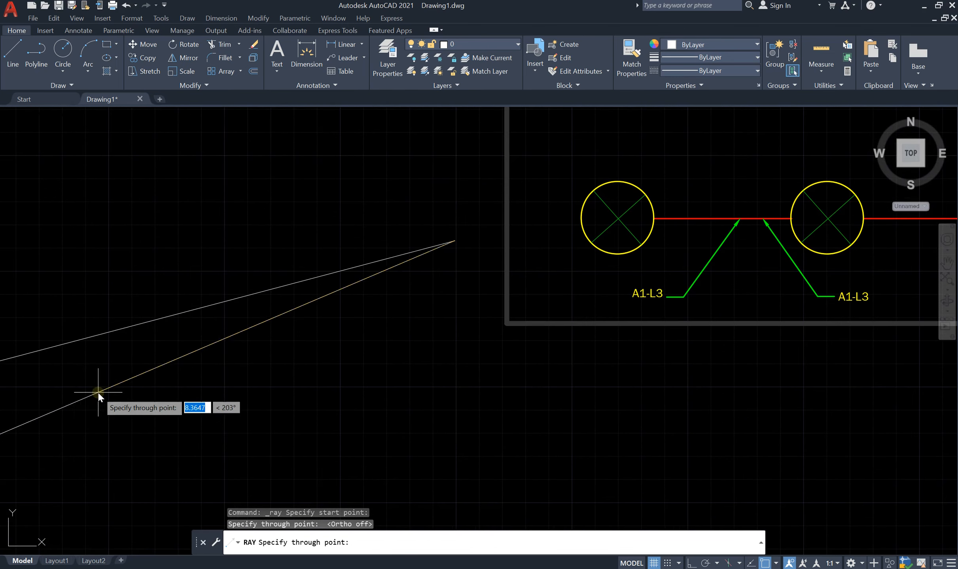
scroll(98, 391, "down", 3)
key("Escape")
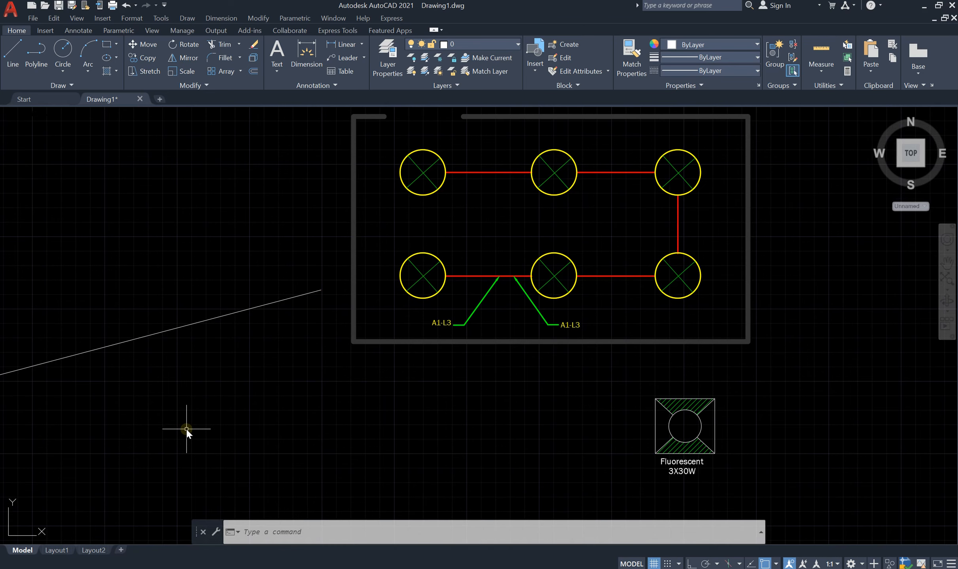
key("ctrl+z")
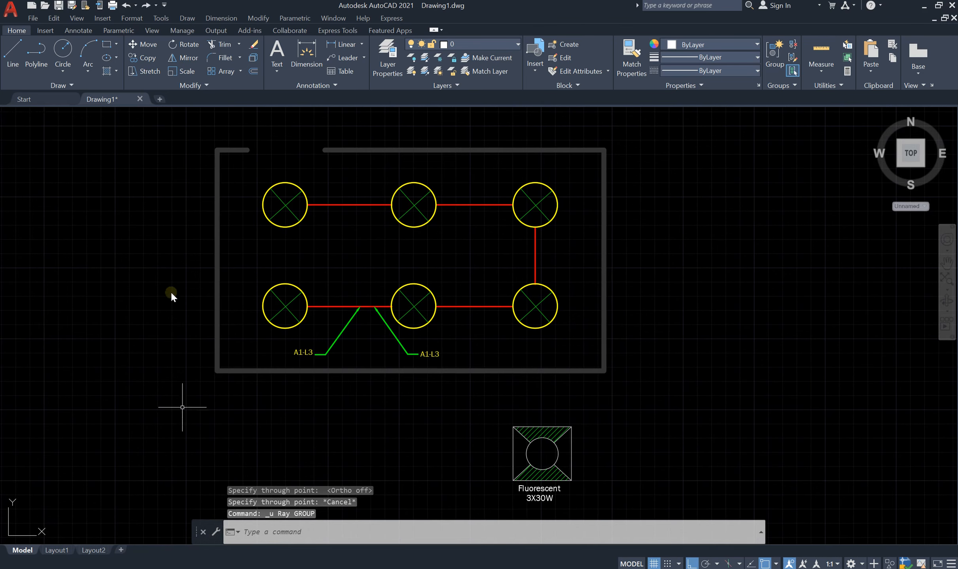
left_click(135, 18)
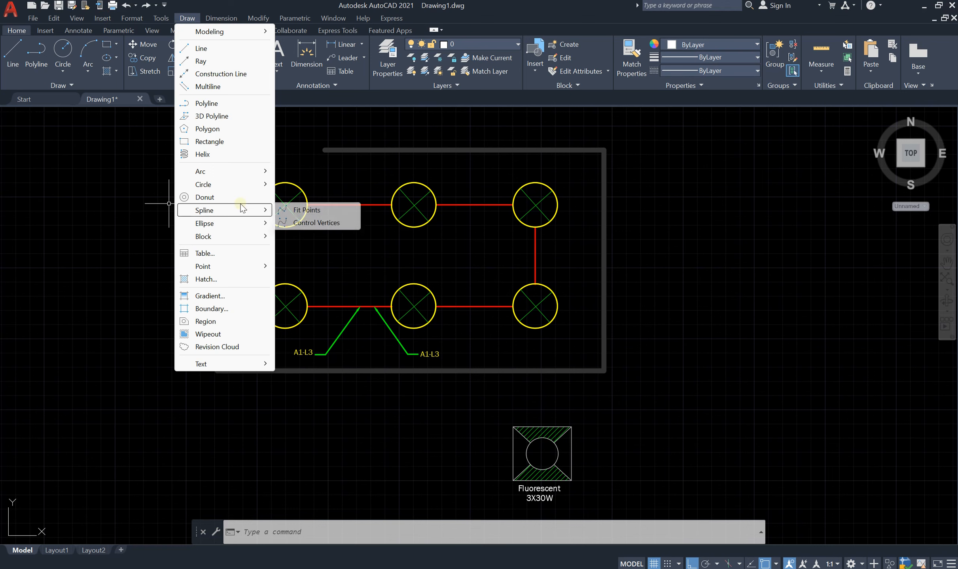
mouse_move(243, 177)
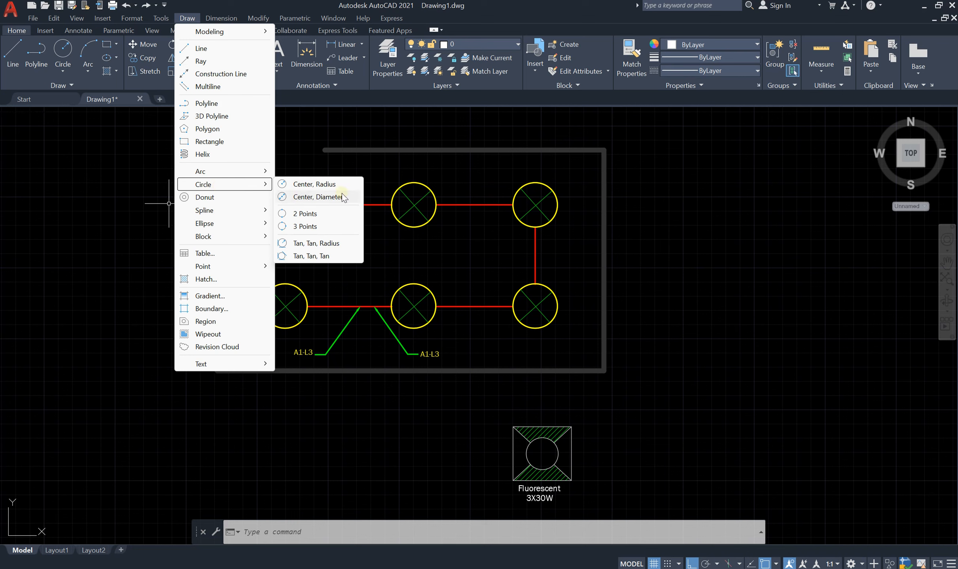
mouse_move(242, 237)
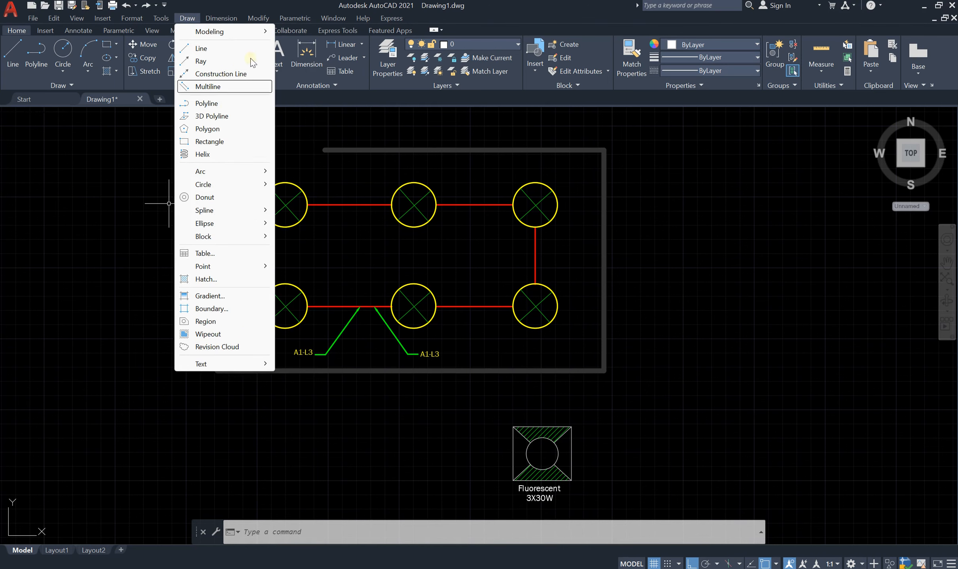
left_click(221, 18)
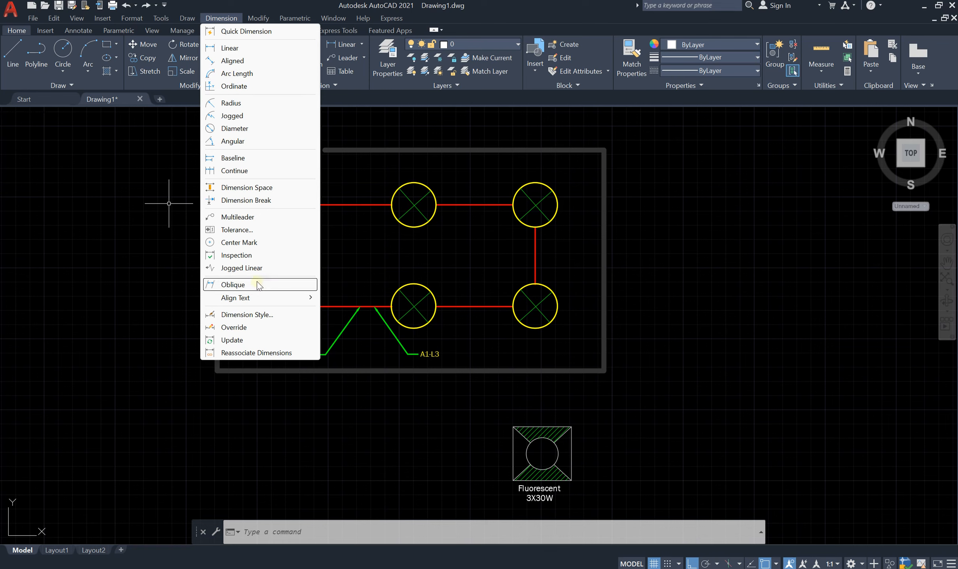
mouse_move(265, 18)
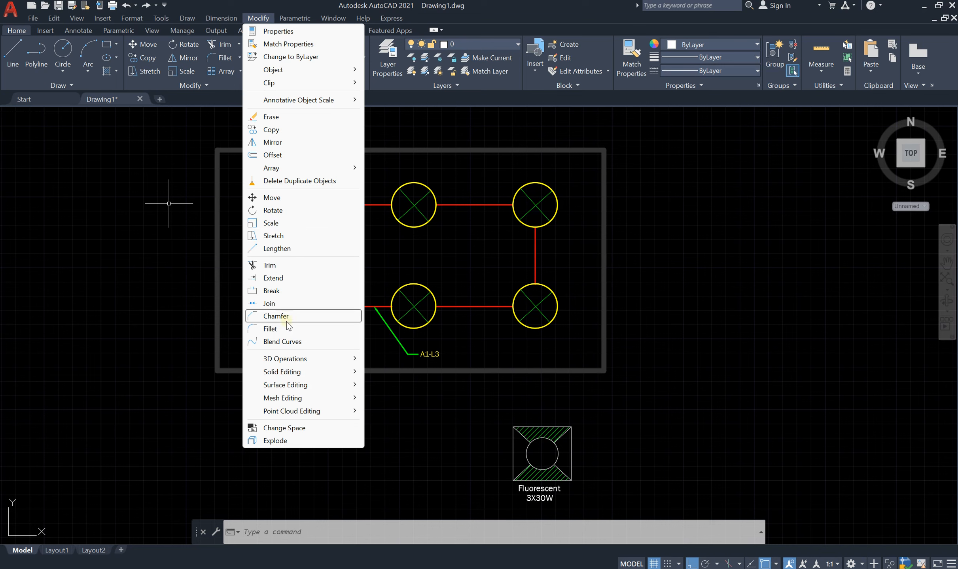
mouse_move(354, 363)
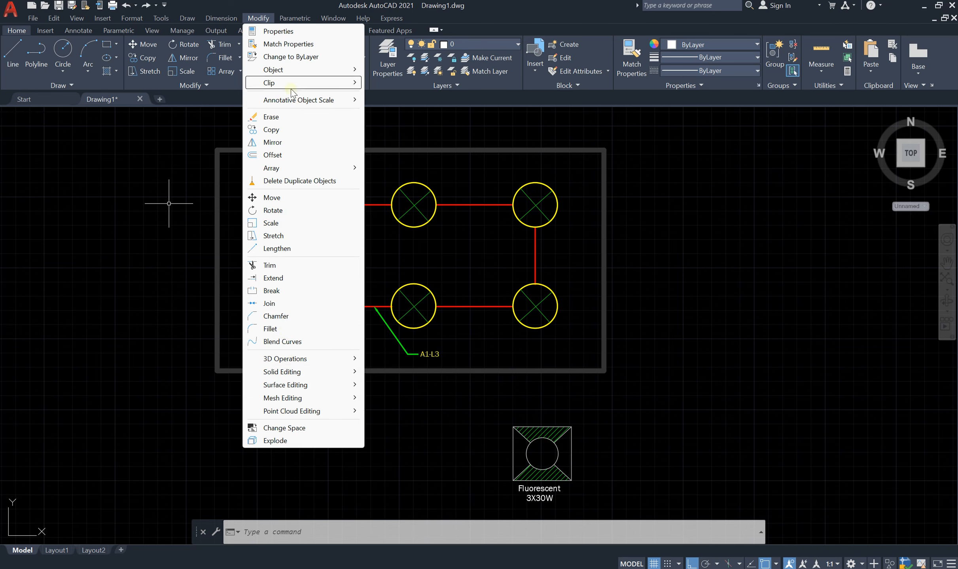
left_click(258, 18)
scroll(555, 186, "down", 4)
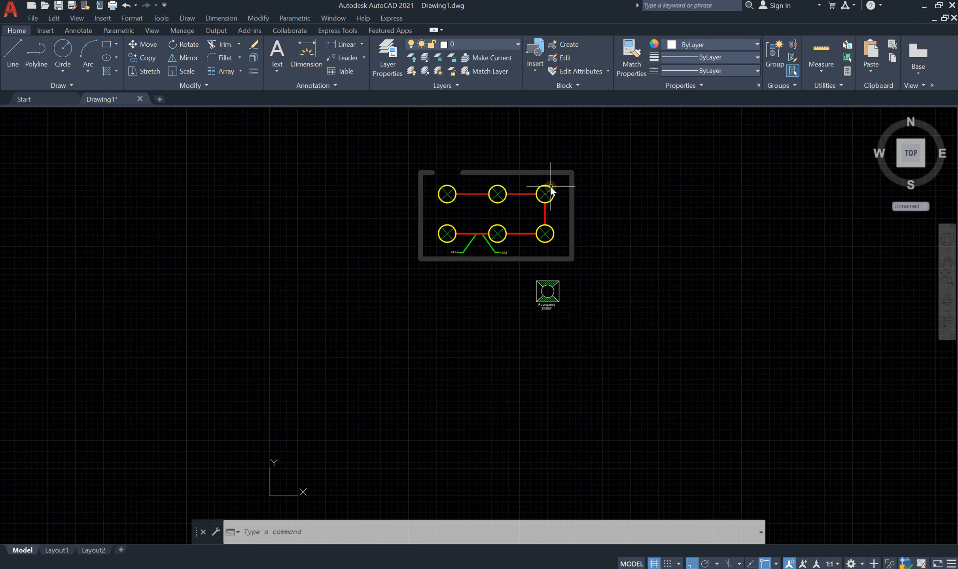
scroll(553, 180, "up", 4)
scroll(560, 173, "down", 2)
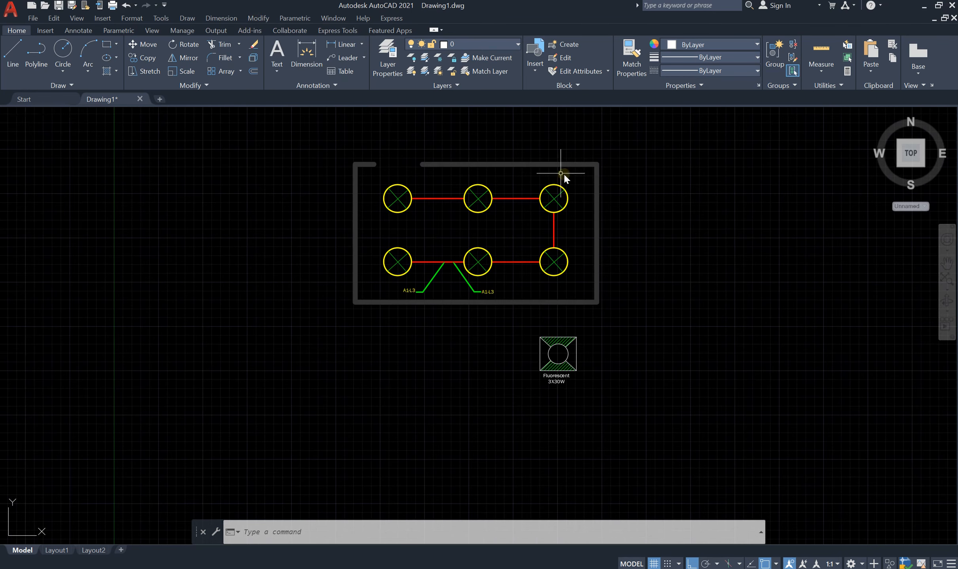
scroll(560, 156, "up", 2)
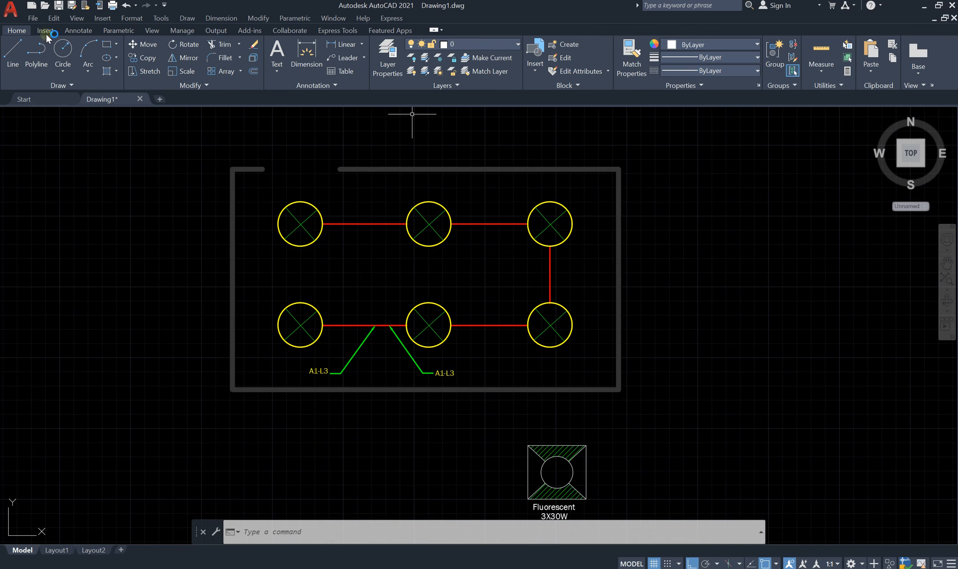
- Display the AutoCAD Draw toolbar
left_click(168, 19)
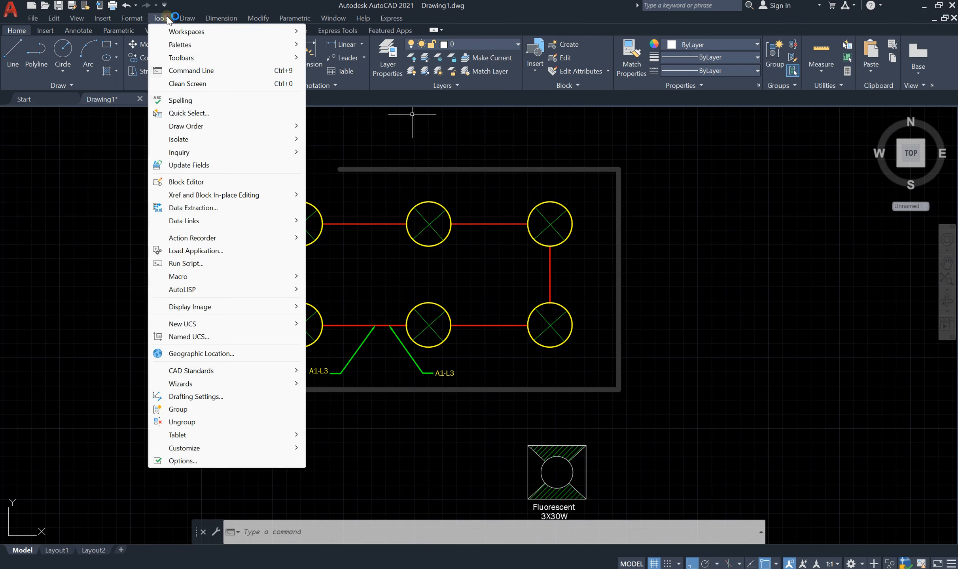
mouse_move(221, 61)
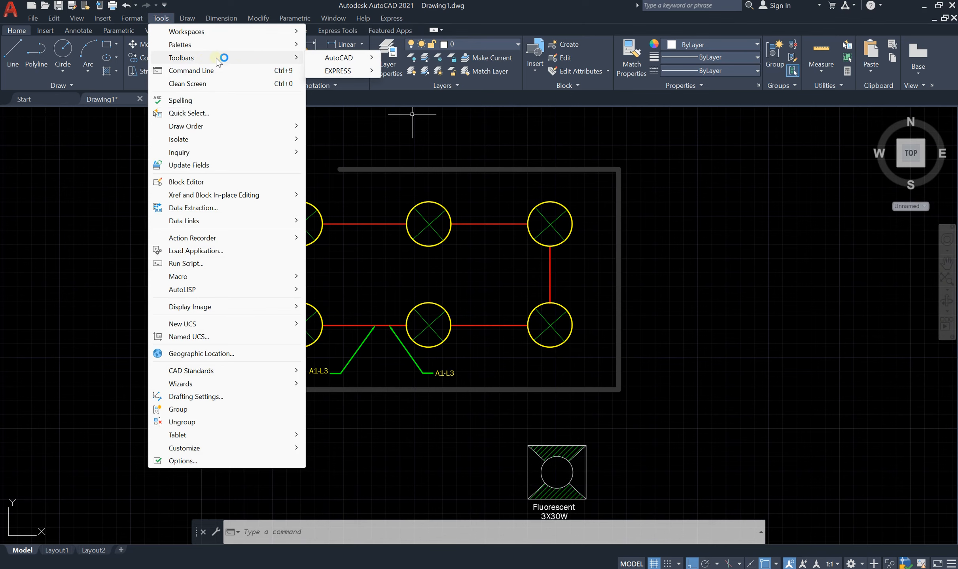
mouse_move(371, 60)
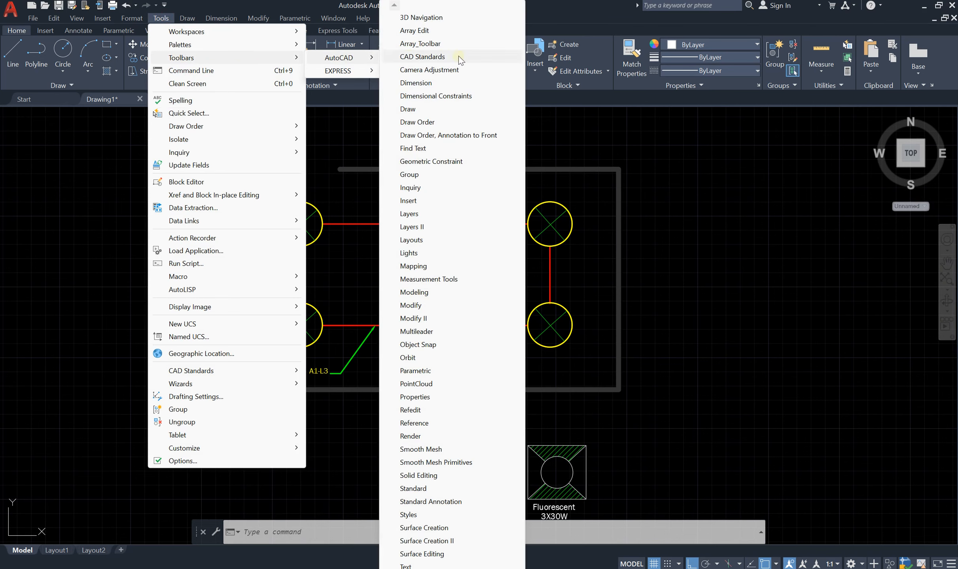
left_click(430, 110)
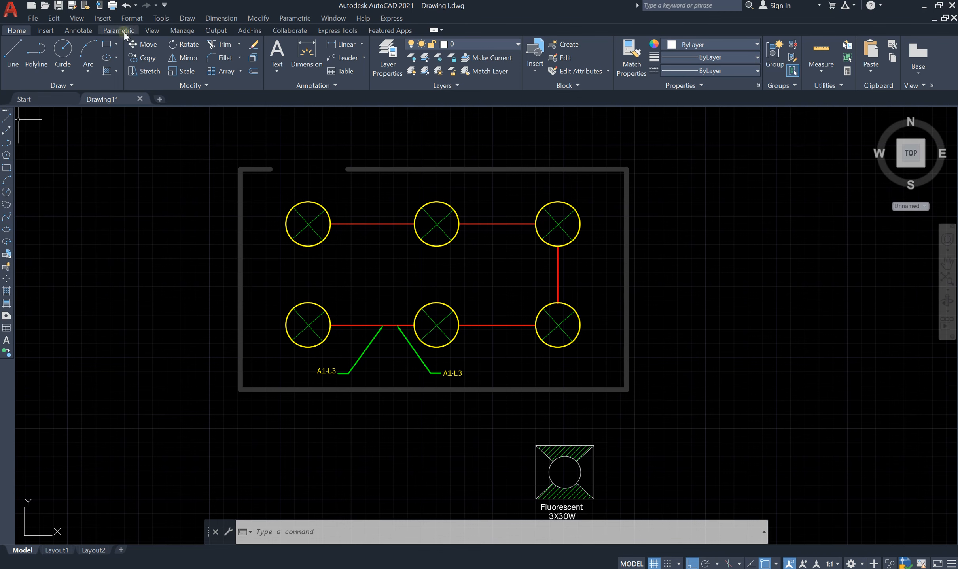
- Display the AutoCAD Modify toolbar alongside the Draw toolbar
left_click(166, 18)
mouse_move(264, 58)
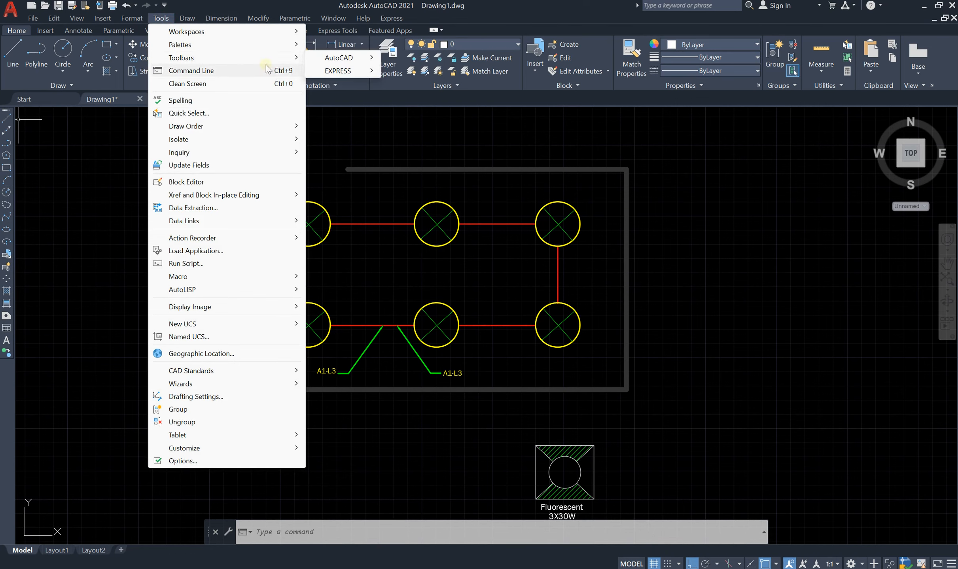
mouse_move(321, 57)
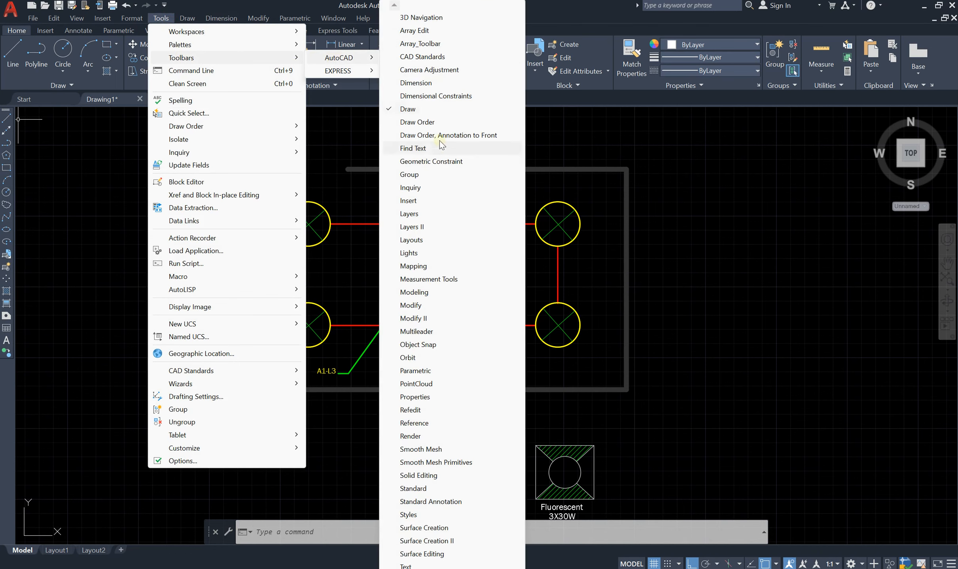
left_click(431, 305)
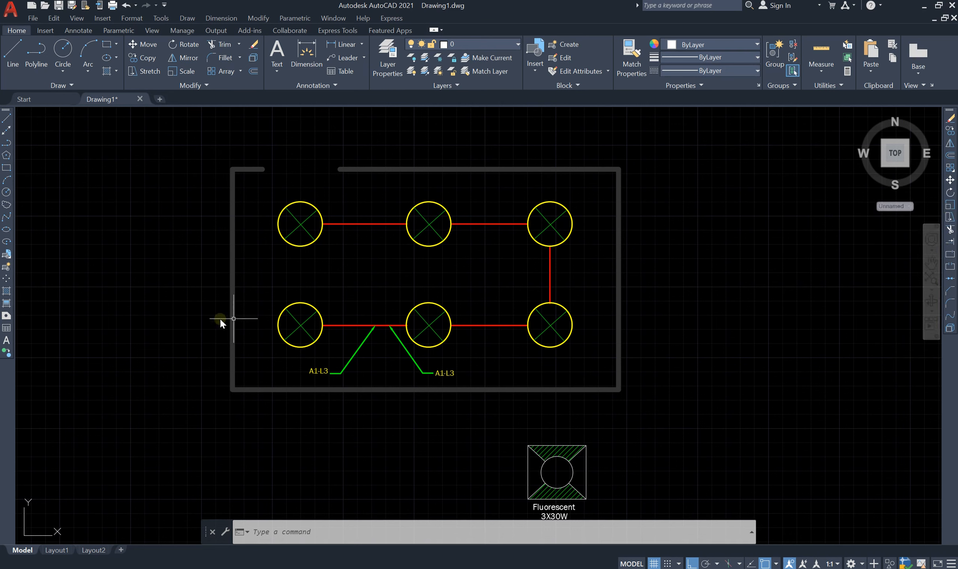
- Draw a stepped chain of horizontal and vertical lines in the empty area outside the room's lower west corner
left_click(6, 118)
left_click(93, 297)
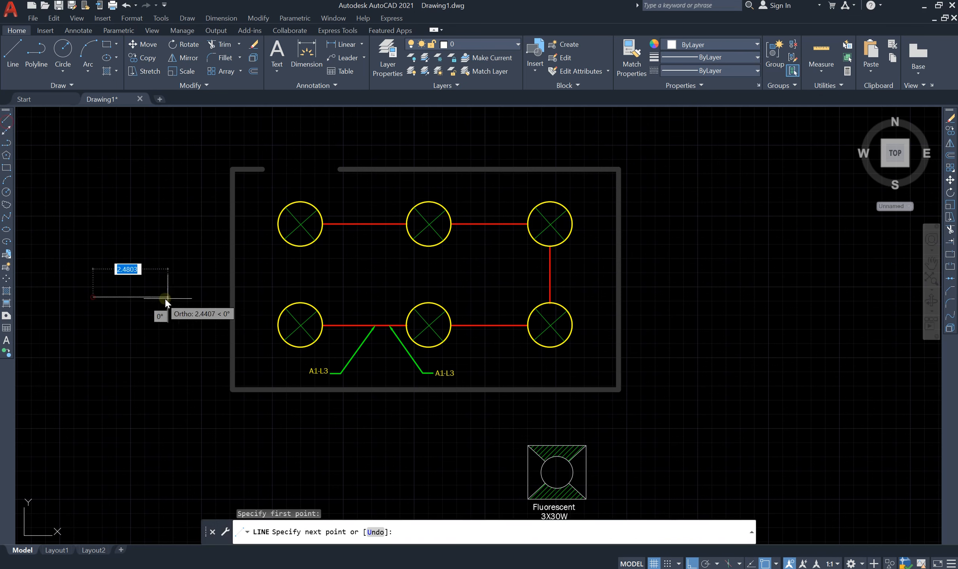
left_click(201, 297)
left_click(201, 394)
left_click(68, 432)
left_click(68, 487)
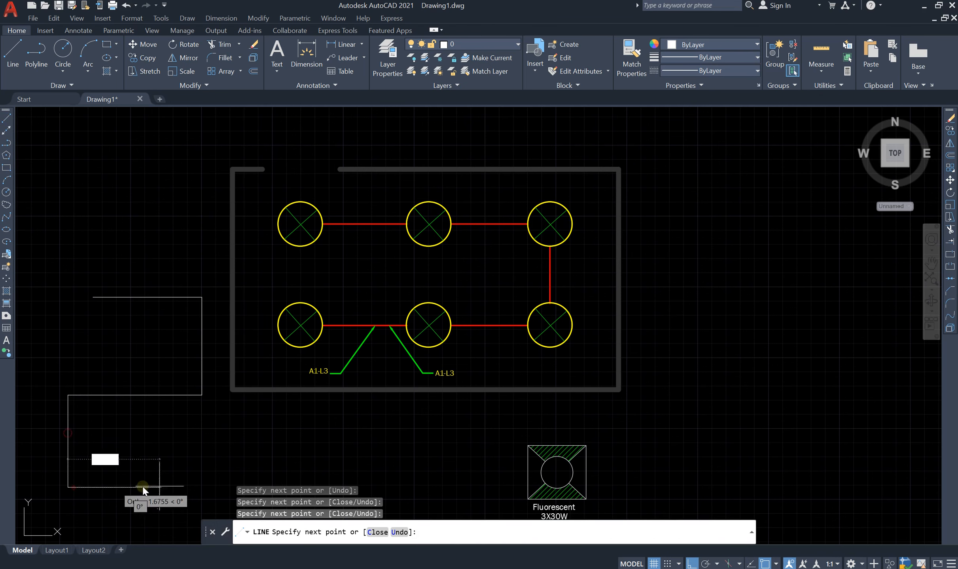
left_click(245, 487)
left_click(240, 436)
key("Return")
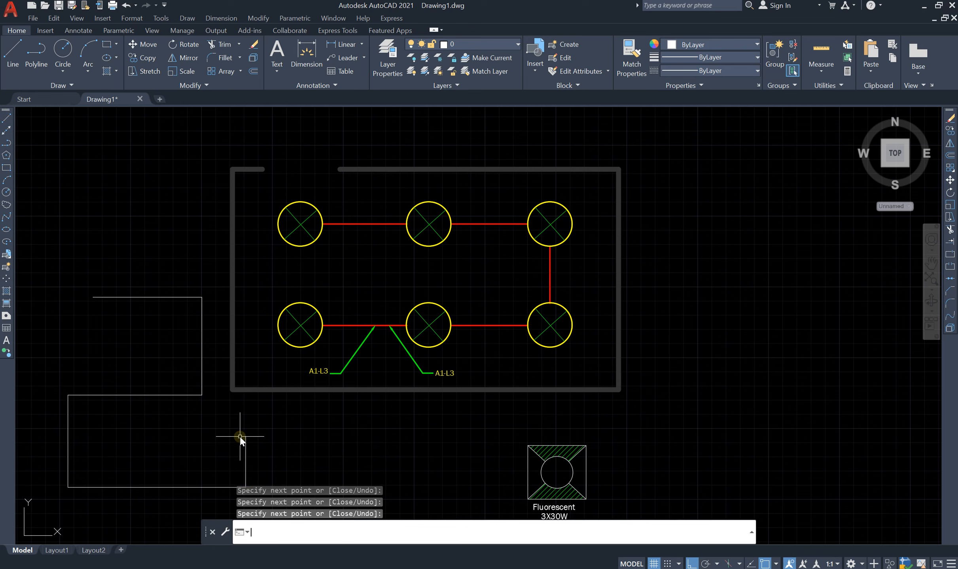
- Delete all the trial line segments outside the room
left_click(236, 255)
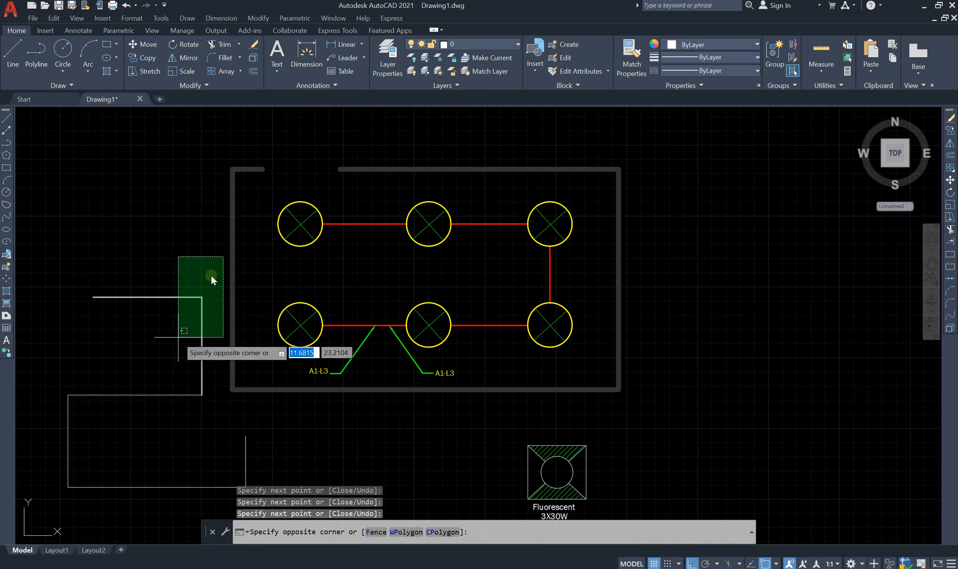
left_click(63, 499)
key("Delete")
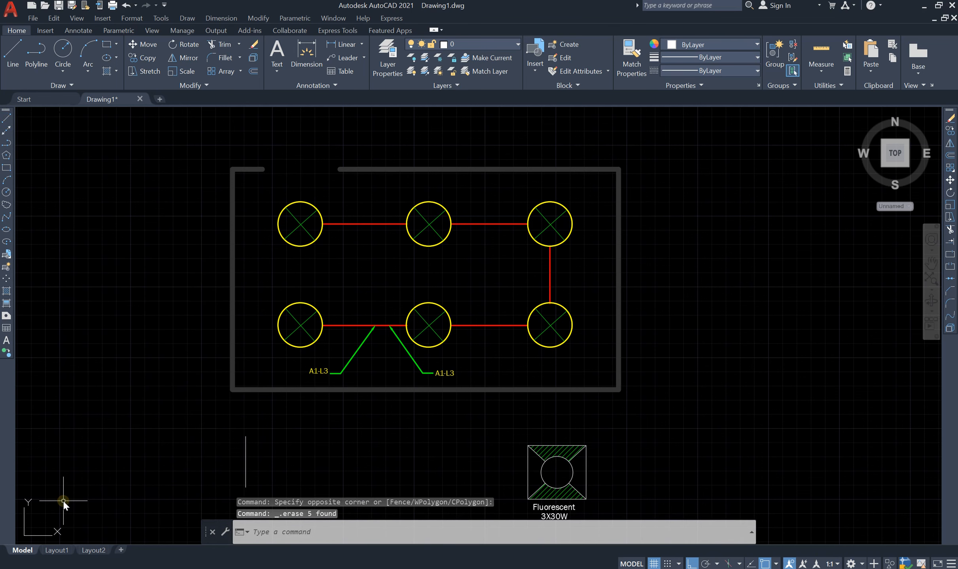
left_click(348, 421)
left_click(176, 451)
key("Delete")
- Display the AutoCAD Dimension toolbar and place it just above the drawing area, level with the file tabs
left_click(160, 18)
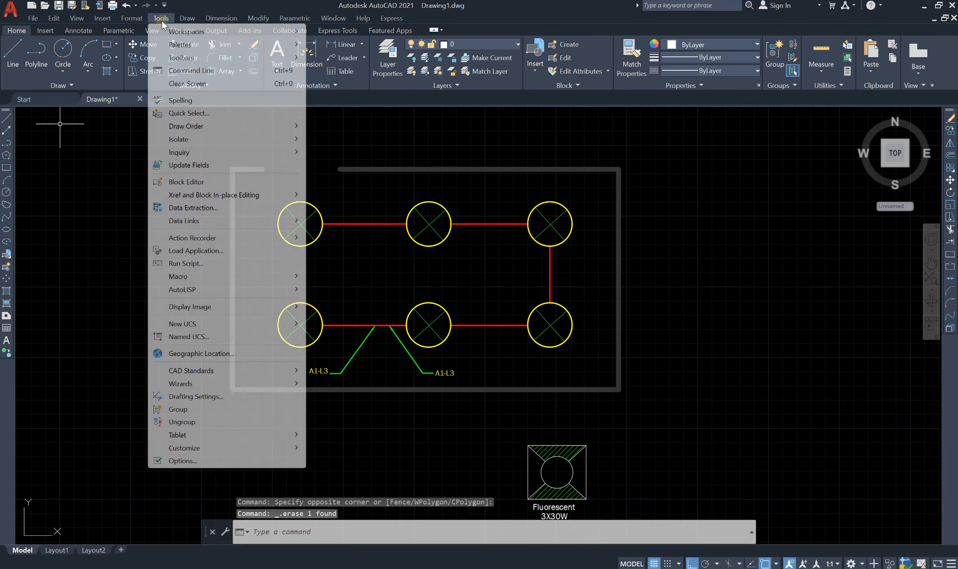
mouse_move(277, 58)
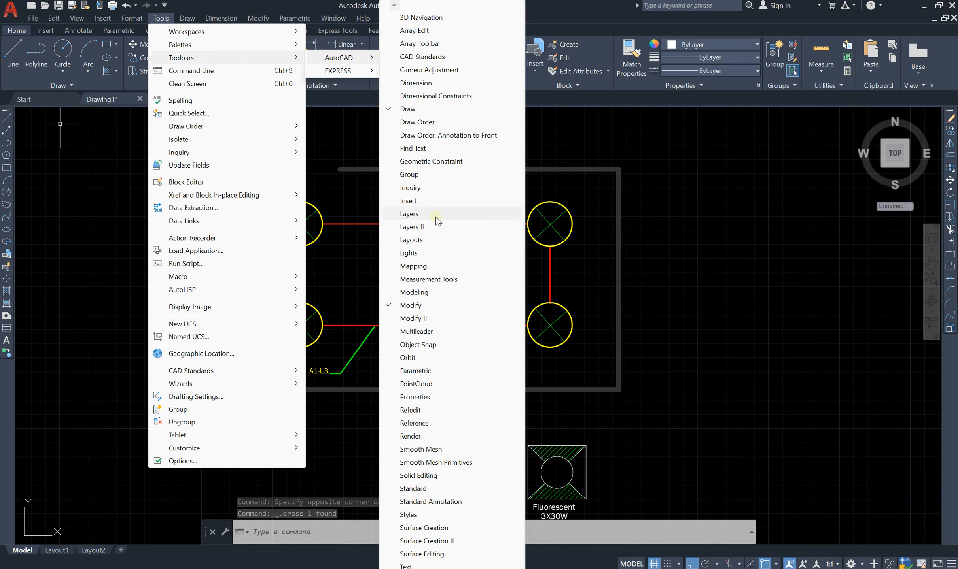
left_click(425, 83)
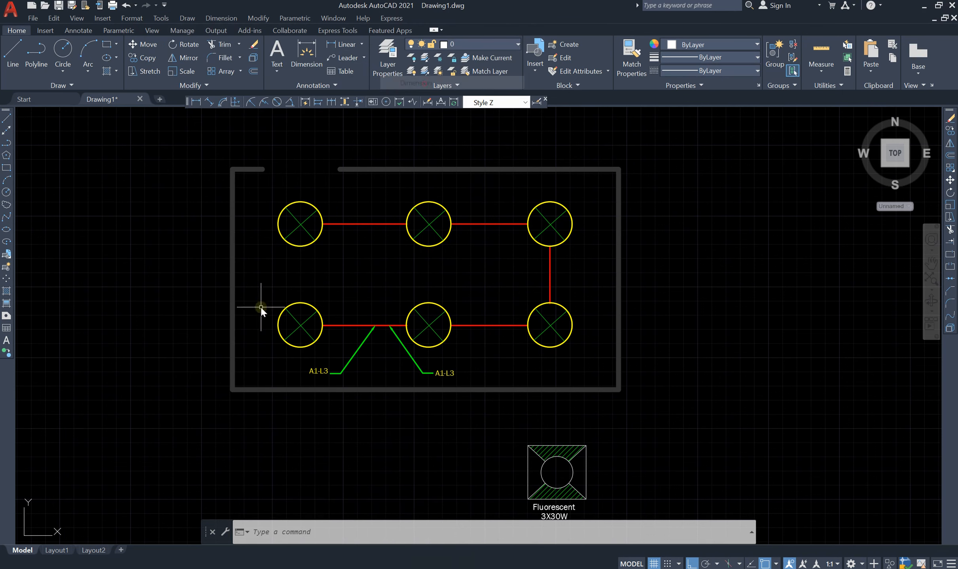
mouse_move(185, 103)
left_mouse_down()
mouse_move(228, 98)
mouse_move(255, 126)
mouse_move(356, 101)
mouse_move(488, 104)
mouse_move(196, 98)
left_mouse_up()
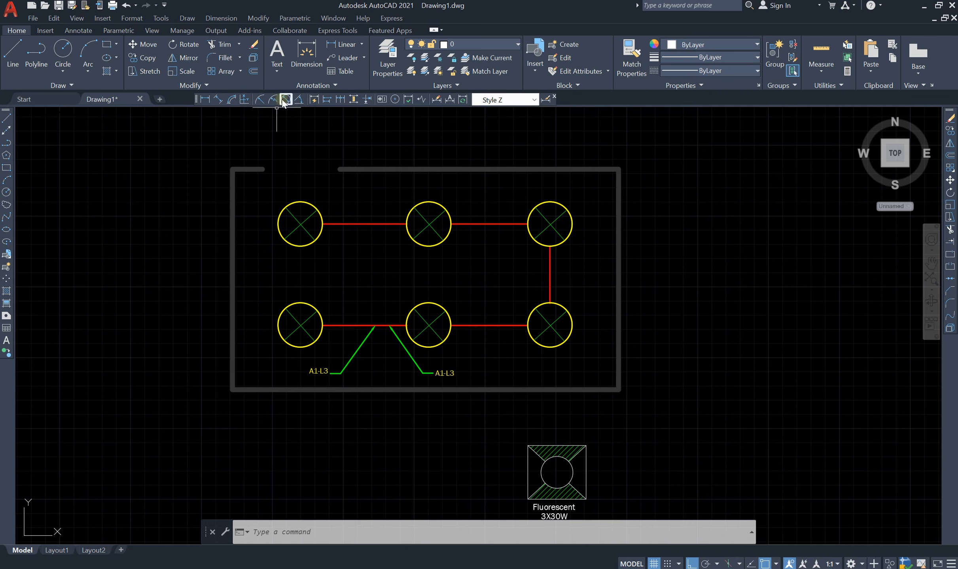
- Add a linear dimension for the room's overall width, placing the dimension line below the south wall
left_click(204, 100)
left_click(234, 389)
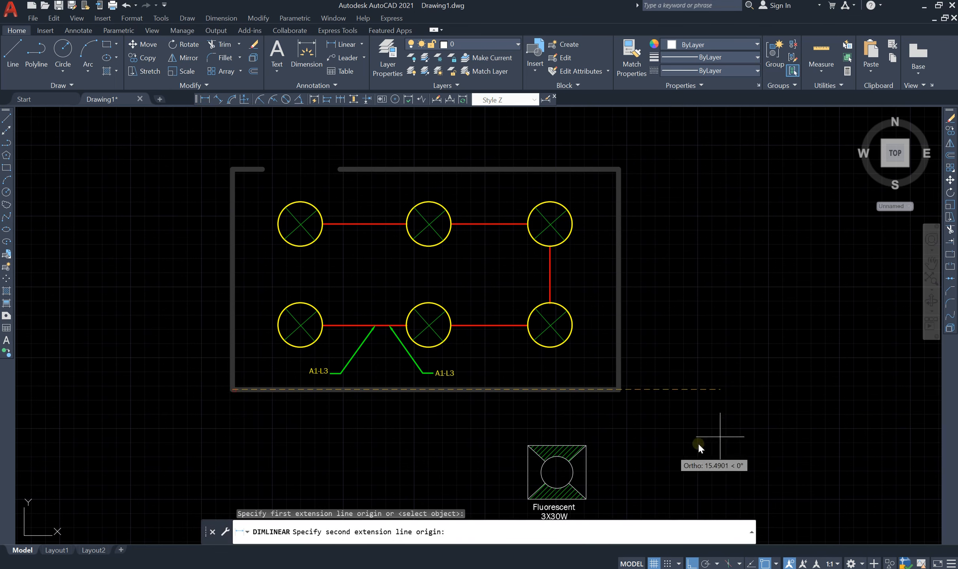
left_click(616, 399)
left_click(619, 436)
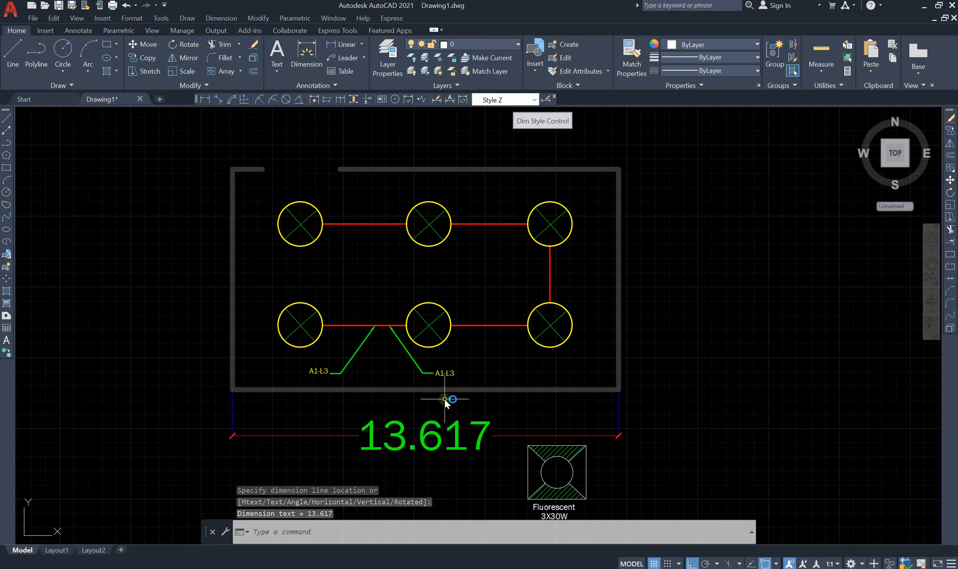
- Delete the linear dimension below the room
left_click(654, 409)
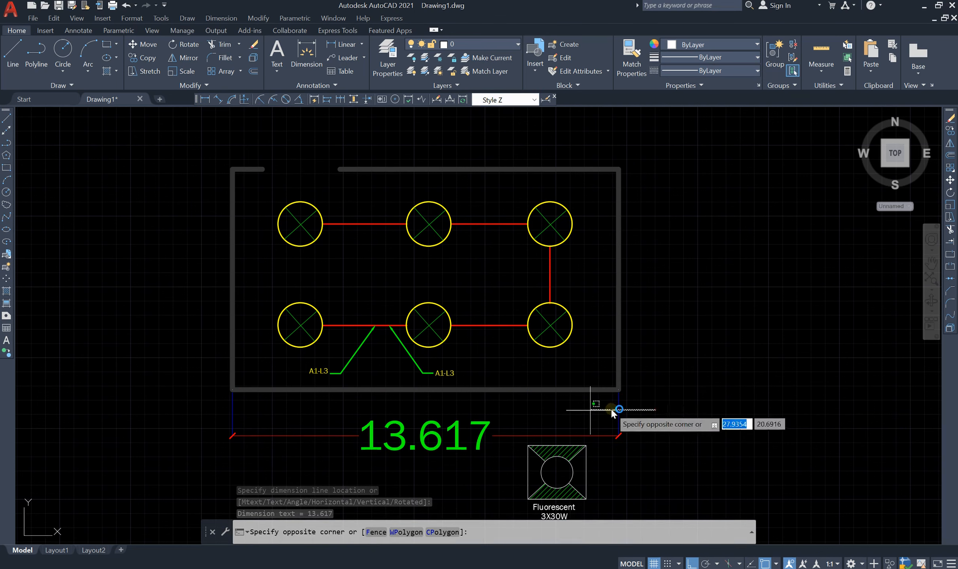
left_click(228, 438)
key("Delete")
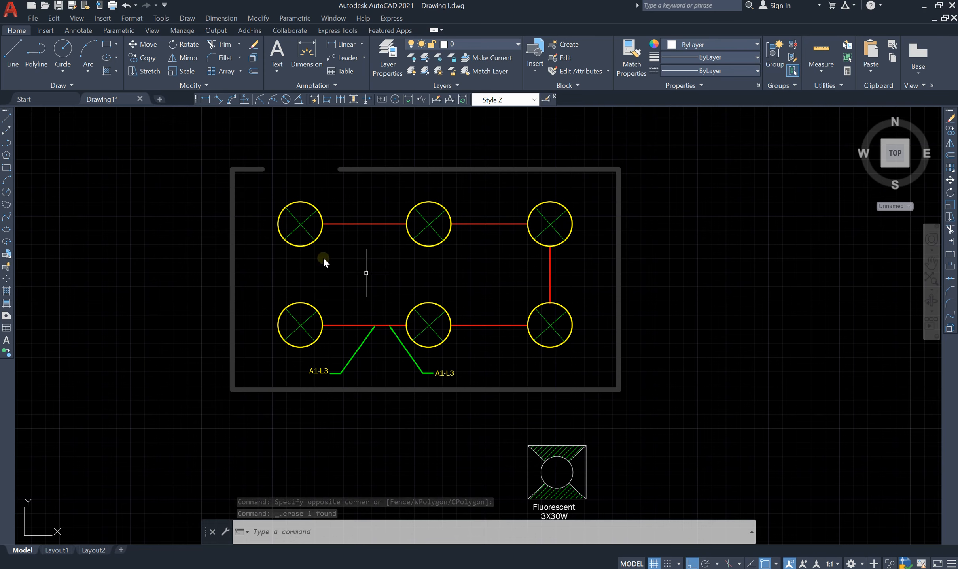
scroll(664, 257, "down", 5)
scroll(748, 235, "up", 5)
scroll(397, 243, "down", 2)
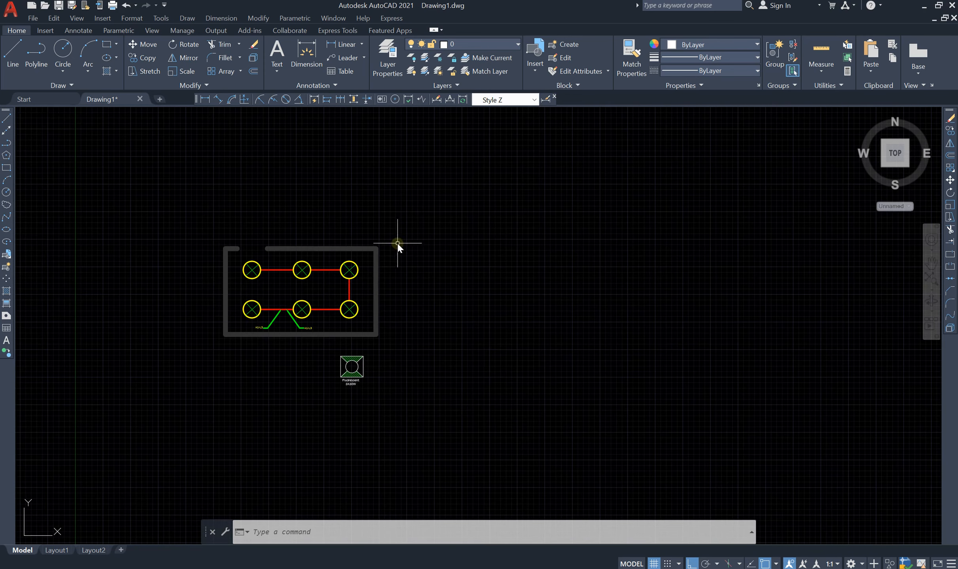
scroll(193, 284, "up", 2)
scroll(267, 285, "up", 3)
scroll(257, 236, "down", 2)
scroll(290, 309, "up", 2)
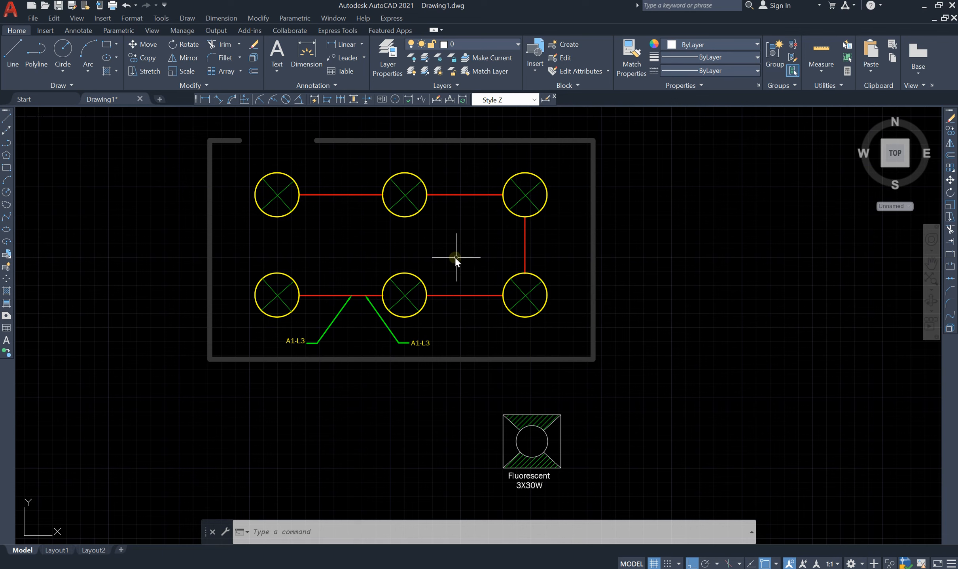
- Hide the Dimension and Draw toolbars
left_click(169, 14)
key("Right")
key("Right")
mouse_move(161, 18)
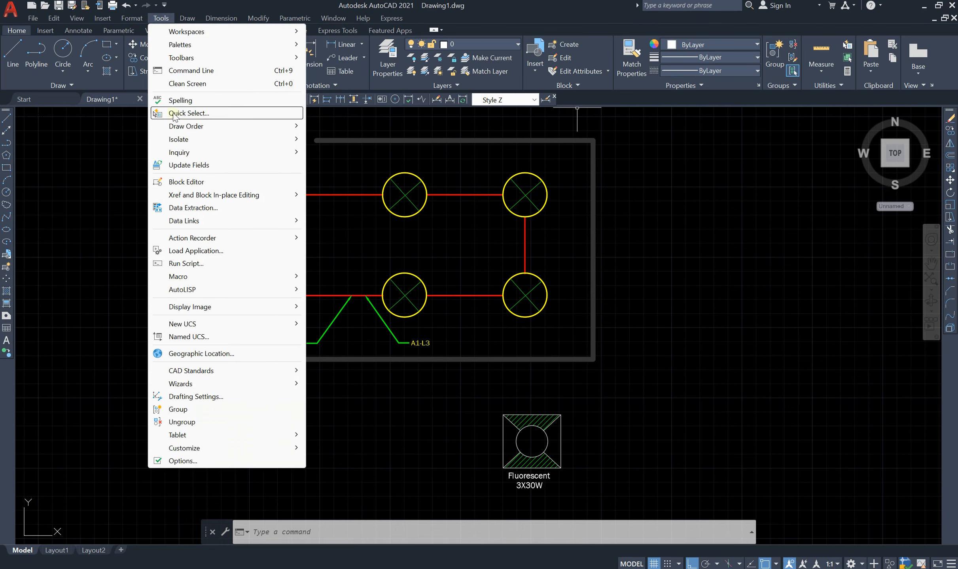
mouse_move(235, 44)
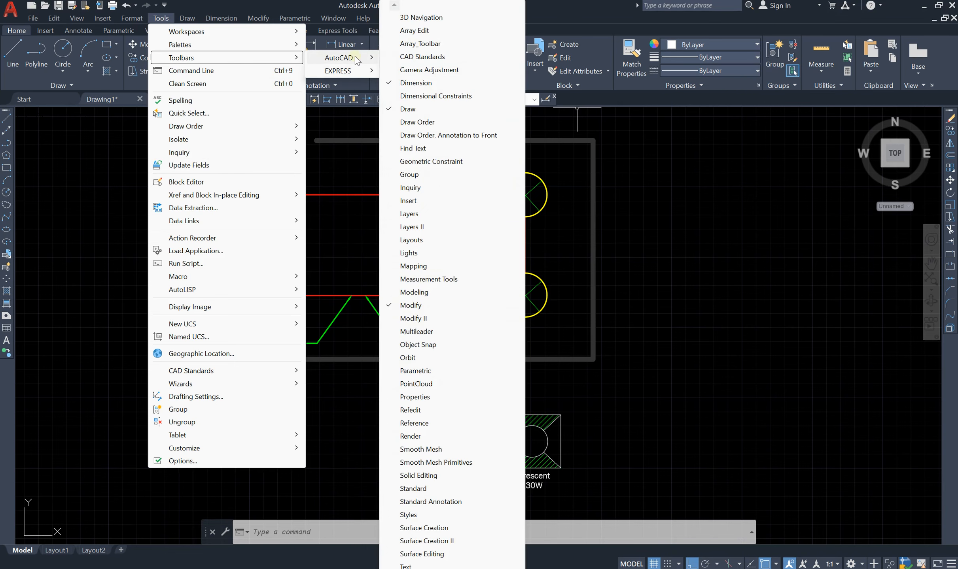
left_click(151, 14)
left_click(151, 15)
mouse_move(221, 57)
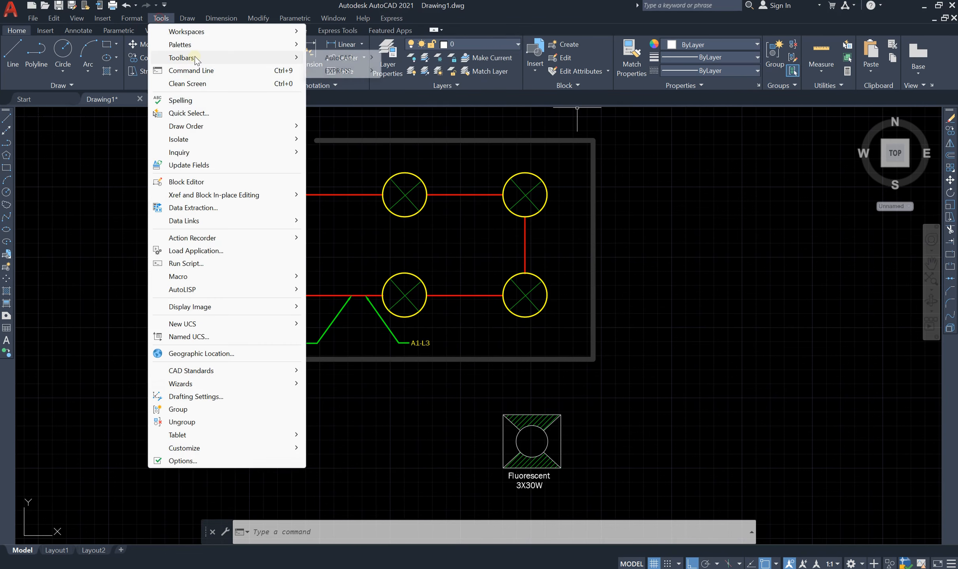
mouse_move(338, 57)
left_click(445, 70)
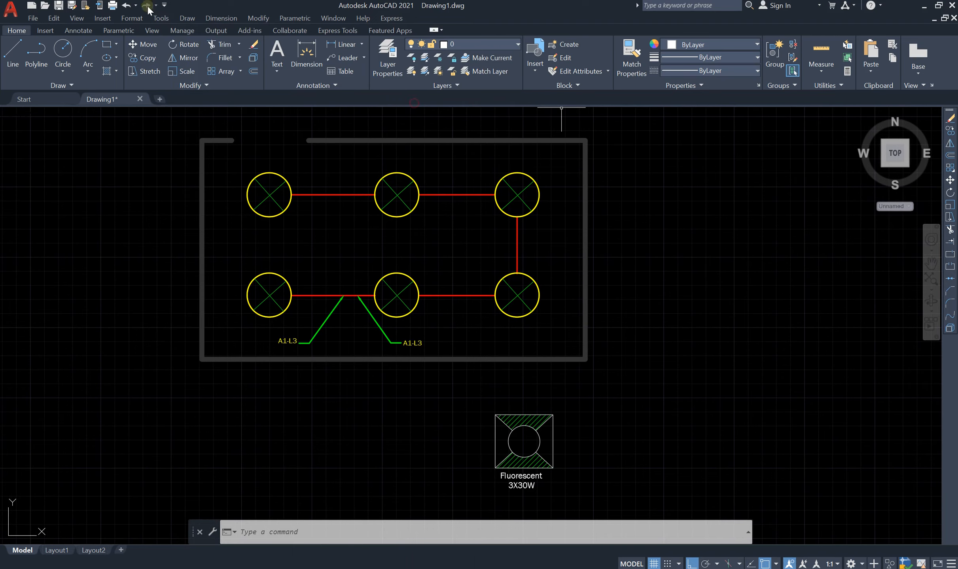
- Hide the Modify toolbar
left_click(161, 18)
mouse_move(235, 44)
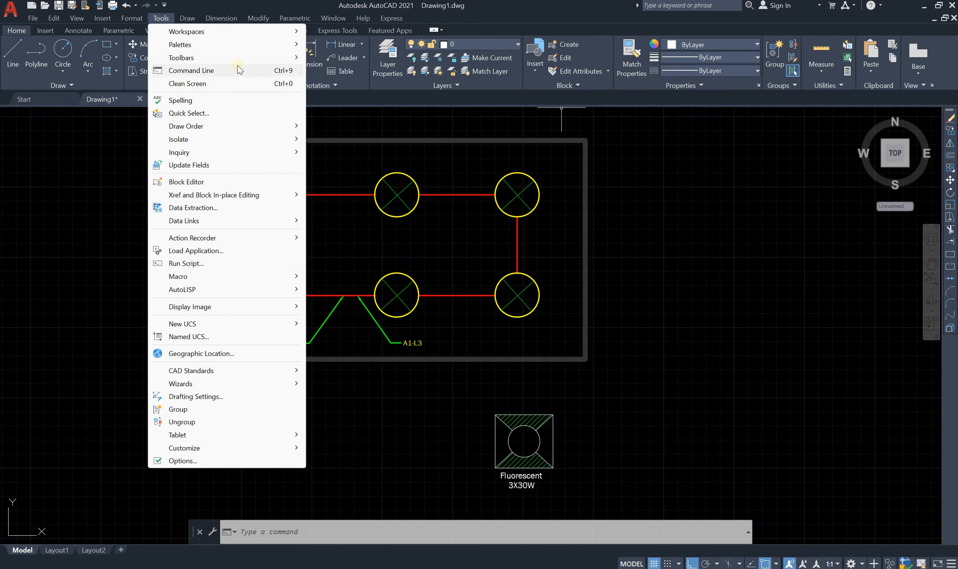
mouse_move(340, 58)
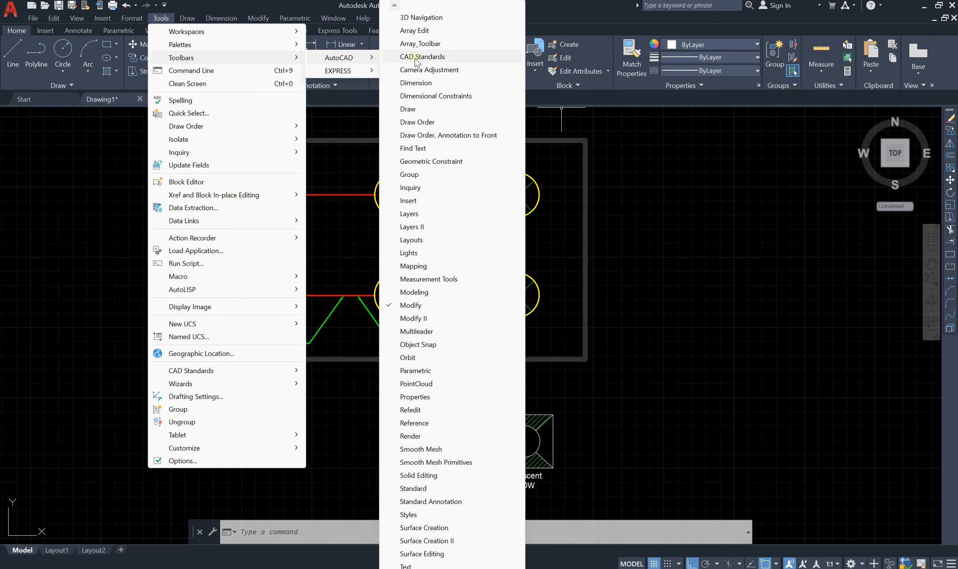
left_click(406, 307)
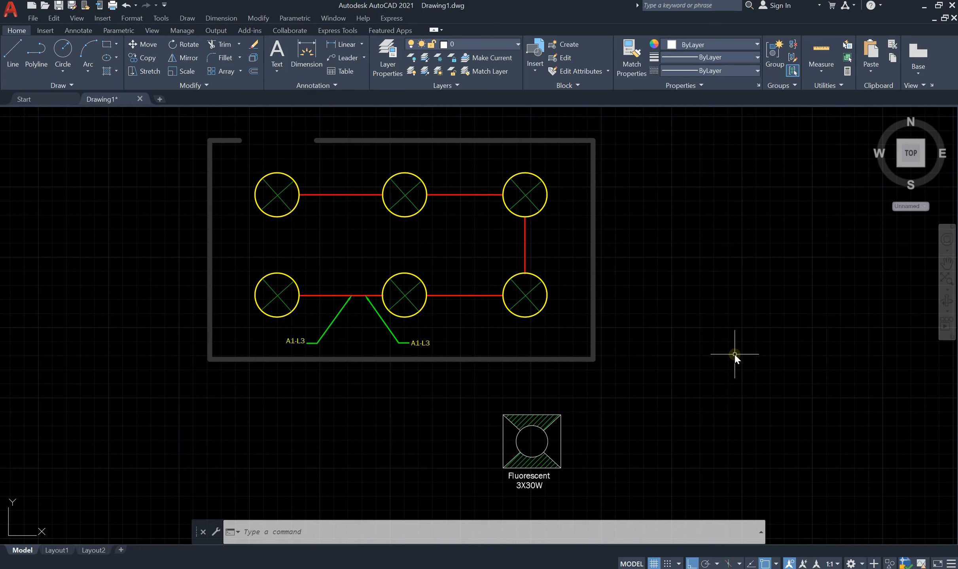
- Hide the classic menu bar by setting the MENUBAR variable to 0
type("ENUBa")
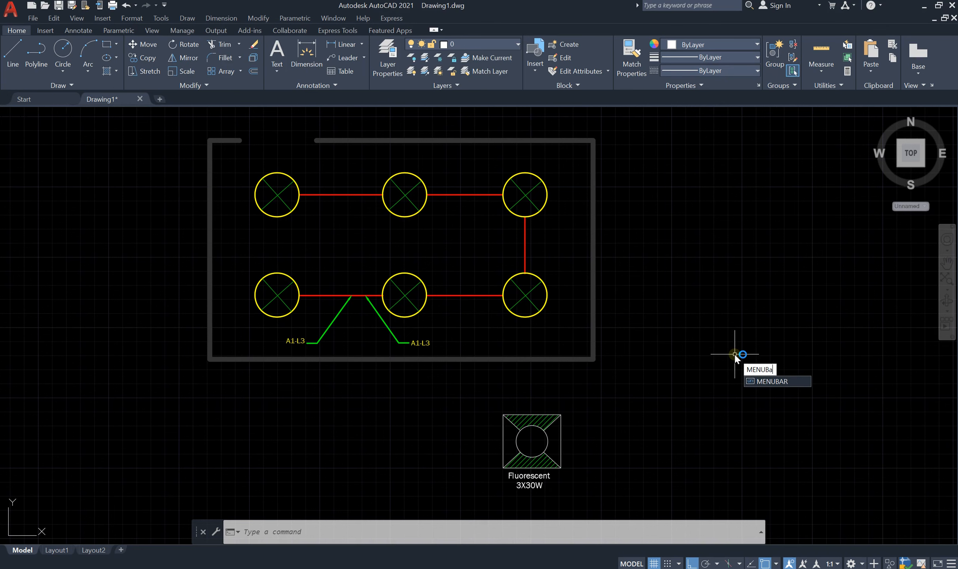
key("Return")
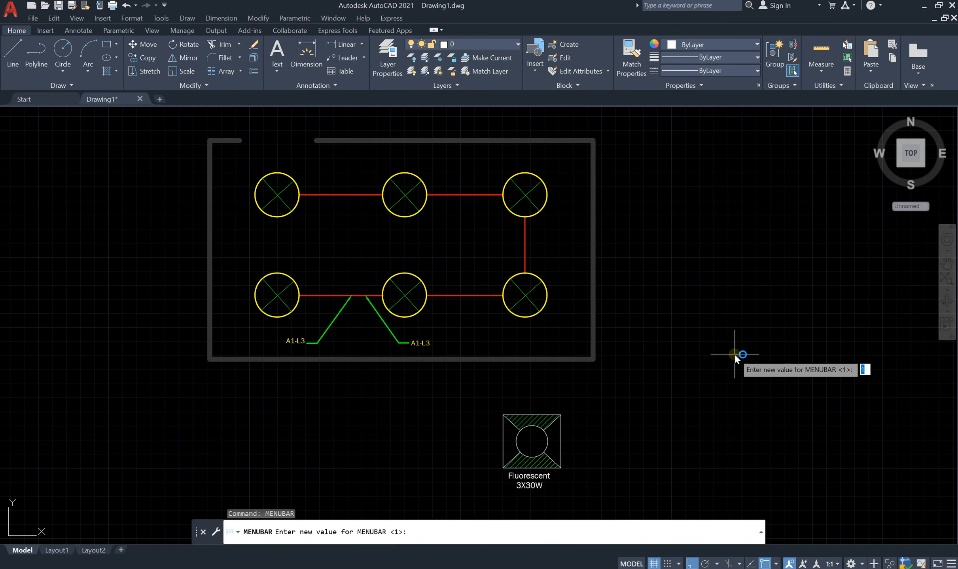
type("0")
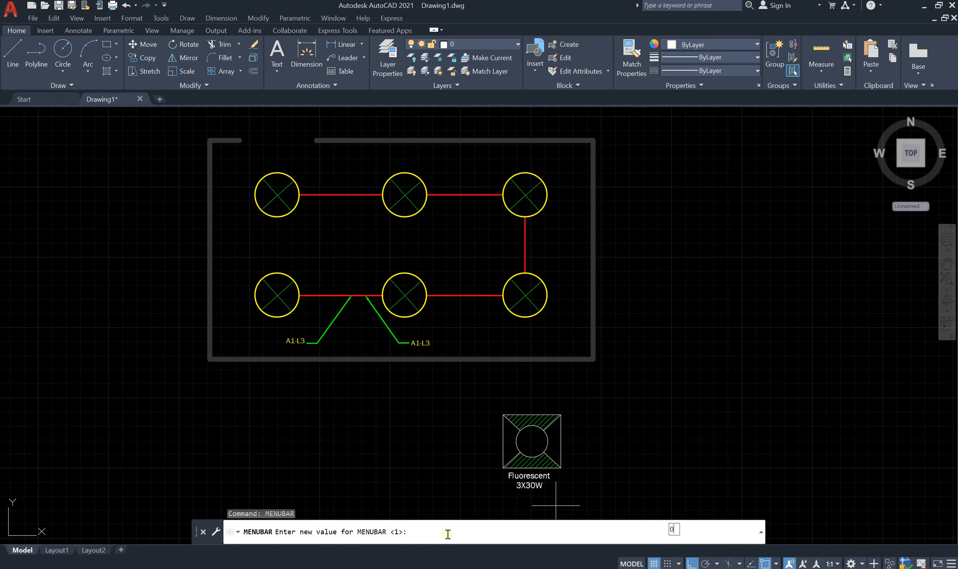
key("Return")
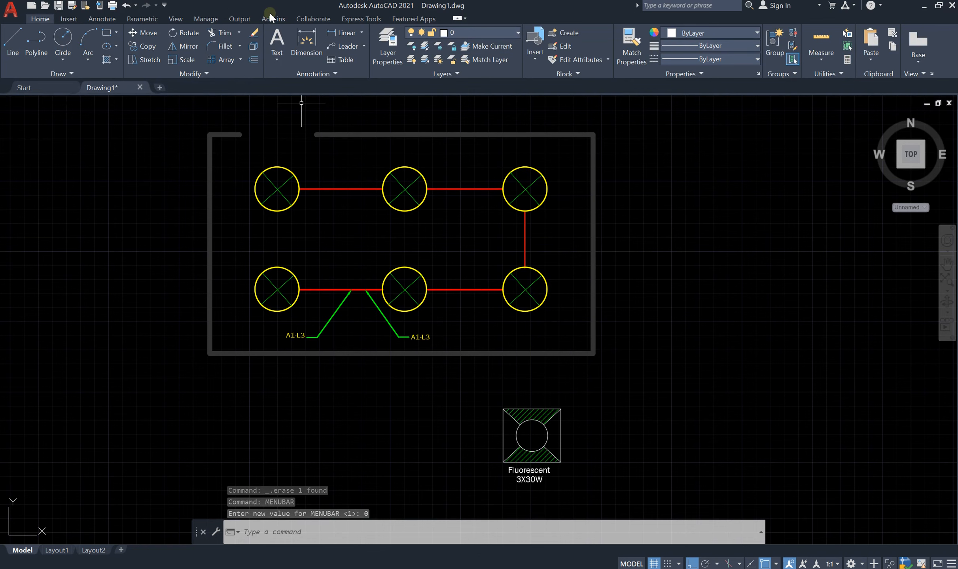
scroll(405, 296, "down", 2)
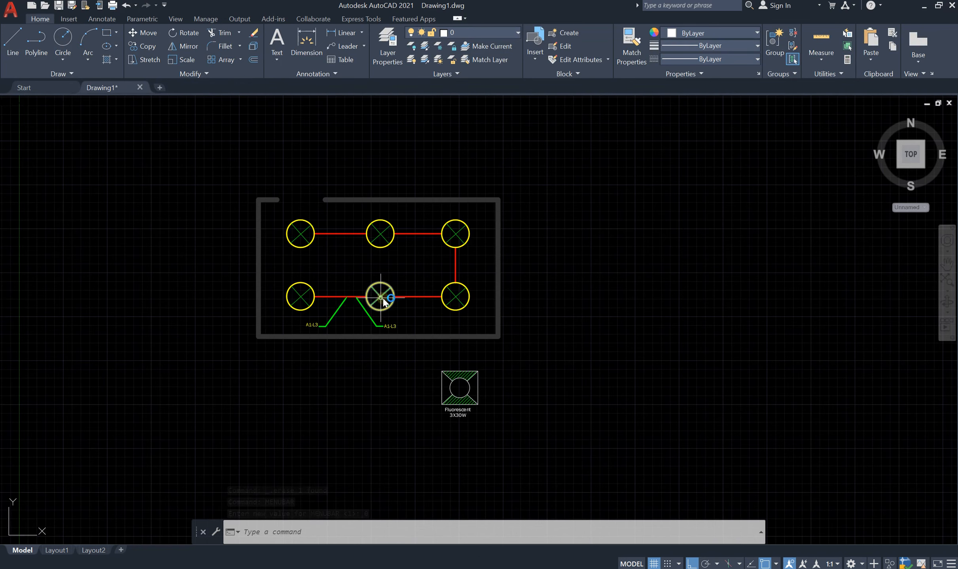
scroll(224, 321, "up", 4)
scroll(214, 312, "down", 4)
scroll(288, 310, "up", 2)
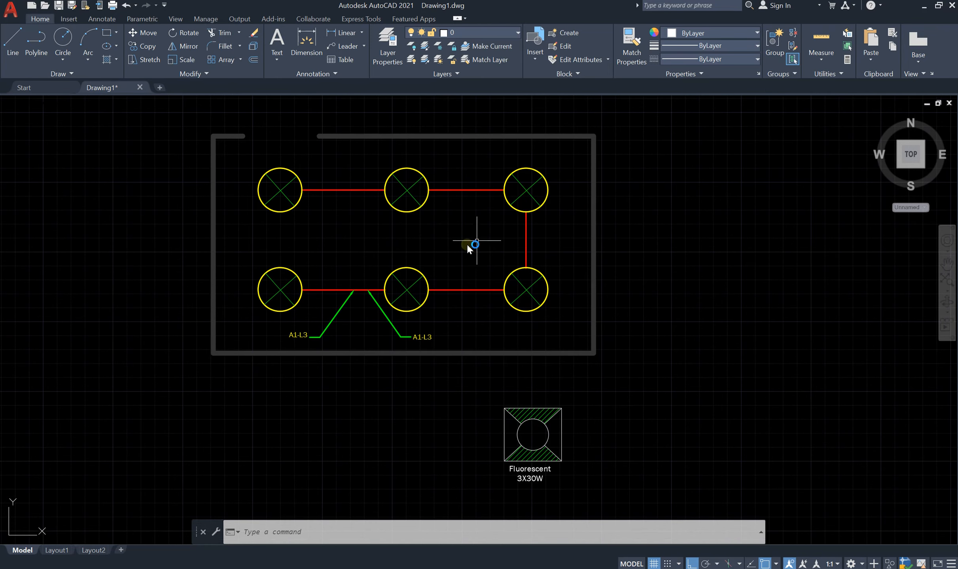
scroll(514, 206, "down", 2)
scroll(437, 235, "up", 4)
scroll(437, 235, "down", 3)
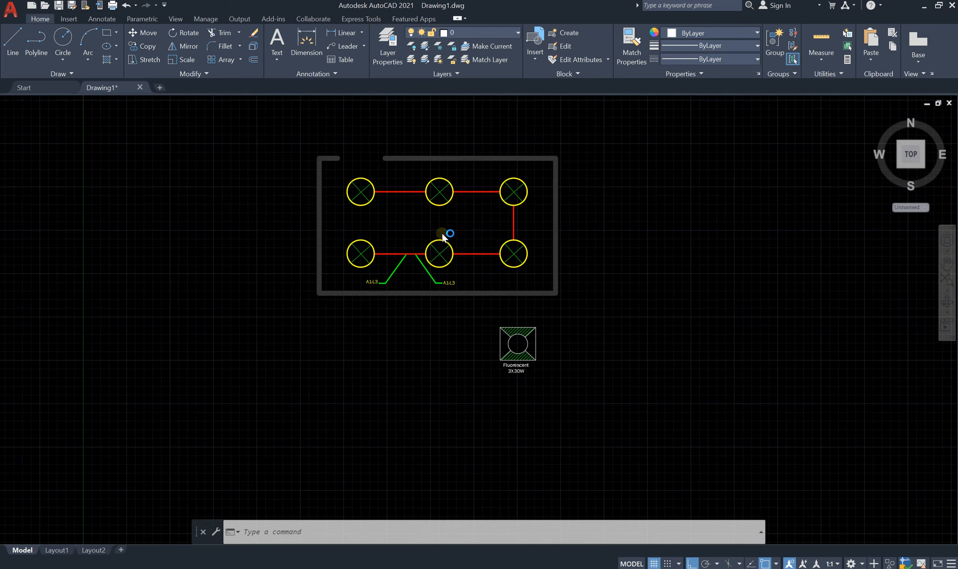
scroll(439, 235, "up", 1)
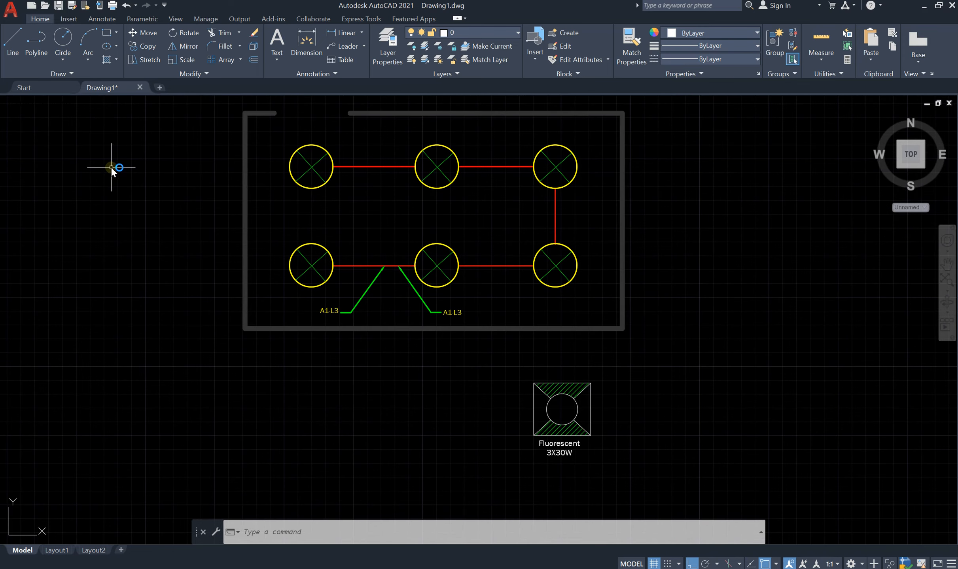
- Save the drawing under its current name and look over the application's file commands, including Save As
left_click(60, 8)
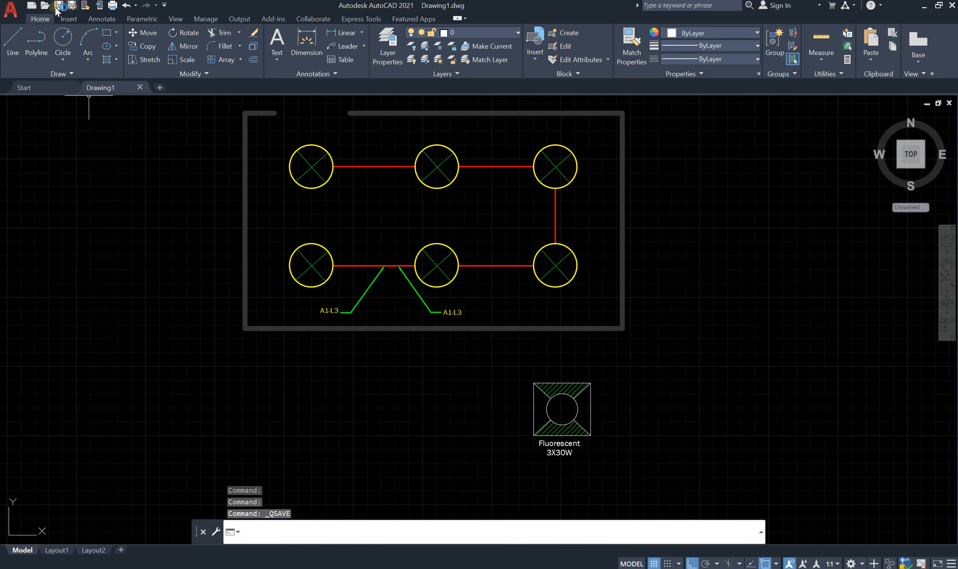
left_click(8, 12)
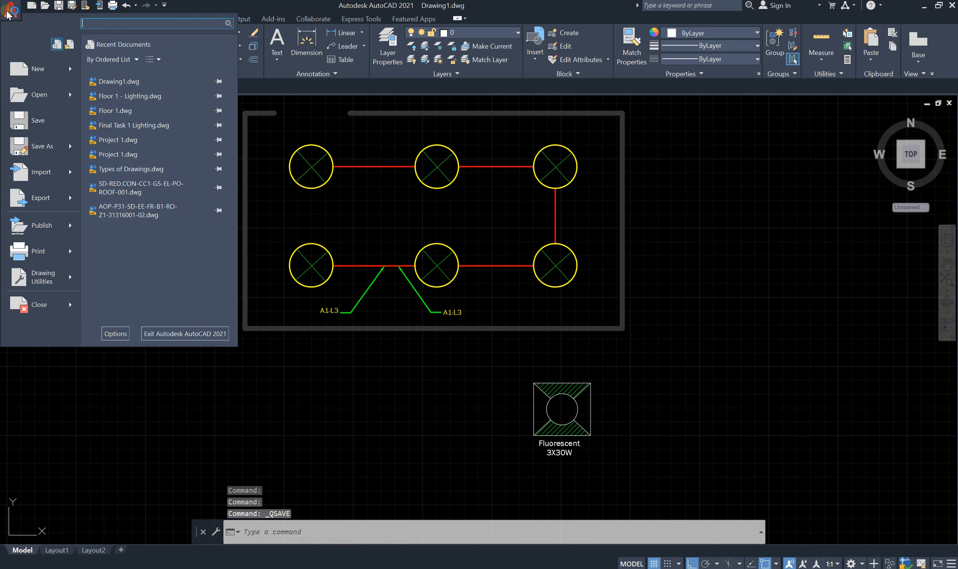
left_click(8, 12)
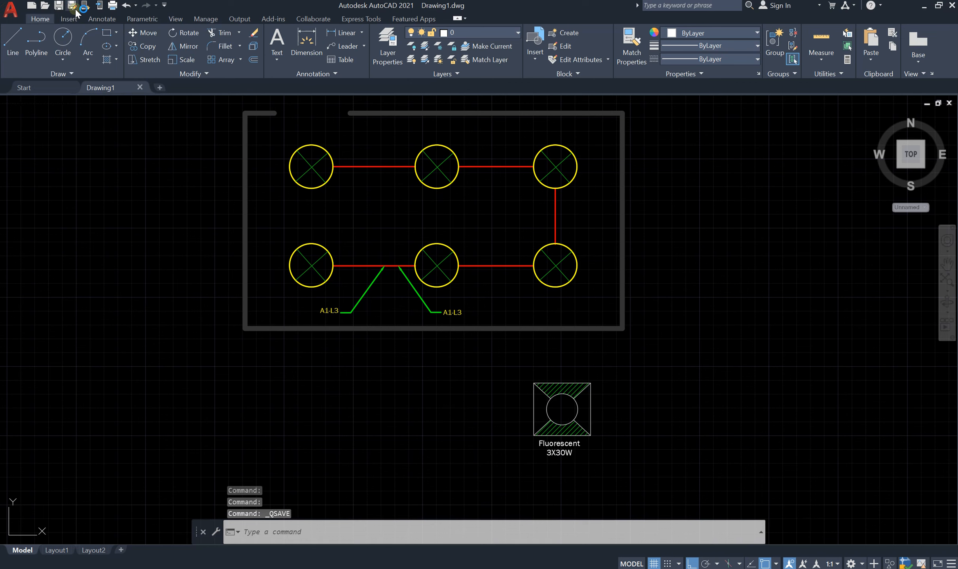
left_click(10, 9)
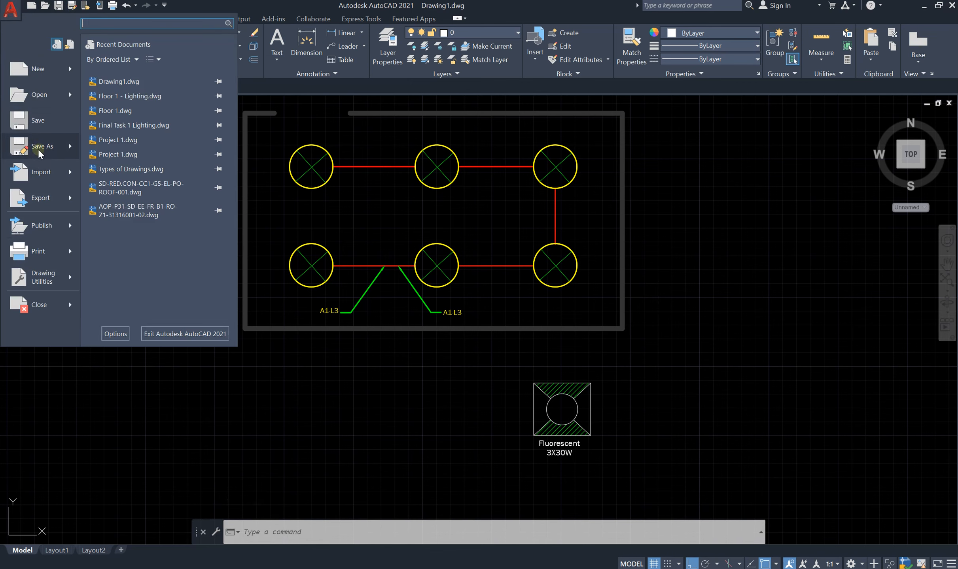
left_click(10, 11)
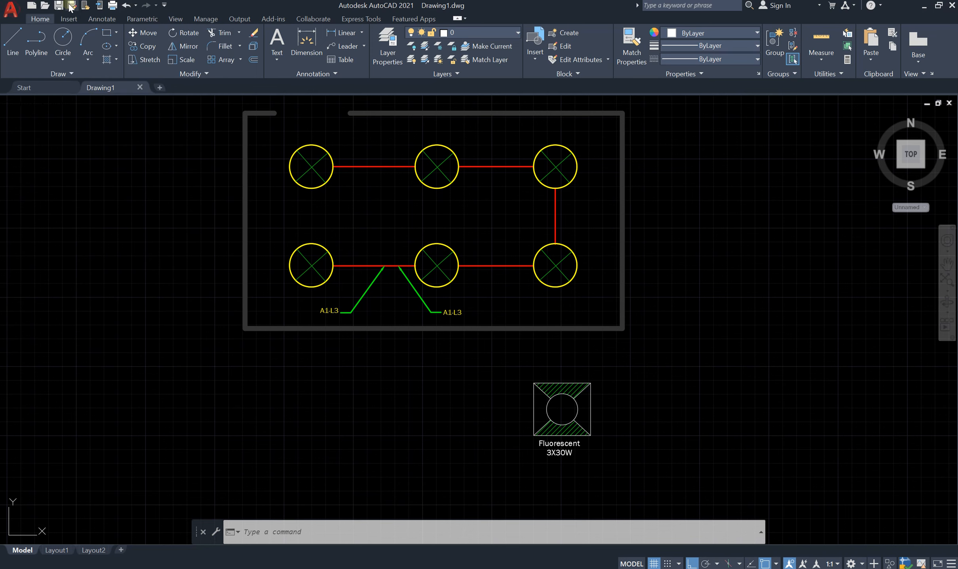
- Review the file formats and versions offered by Save As for Drawing1, leaving without saving a copy
left_click(72, 5)
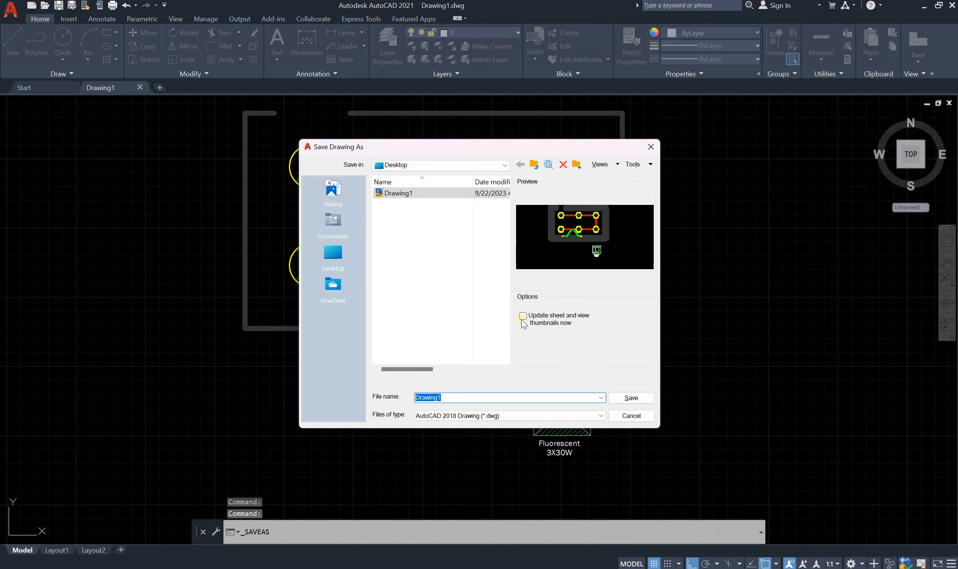
left_click(476, 416)
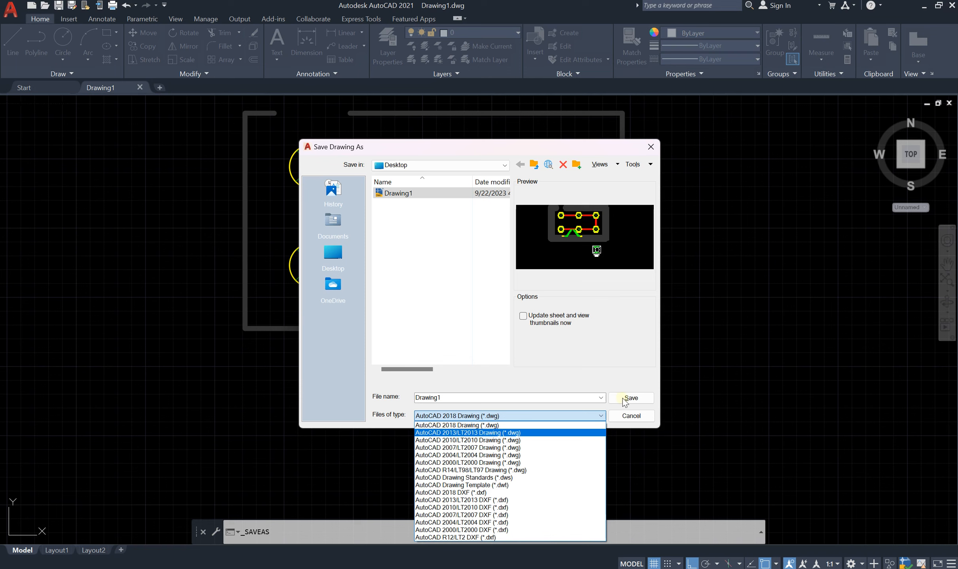
left_click(631, 422)
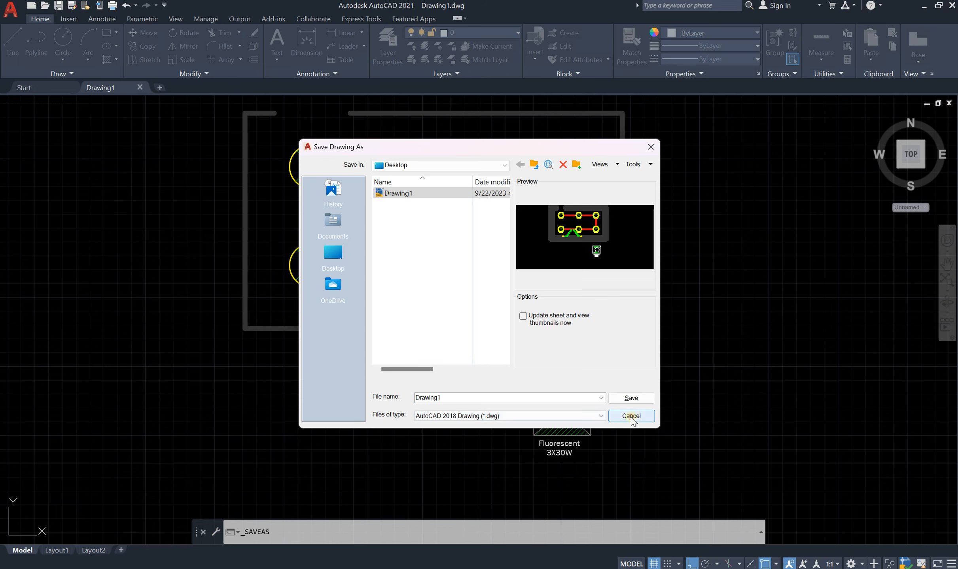
left_click(631, 422)
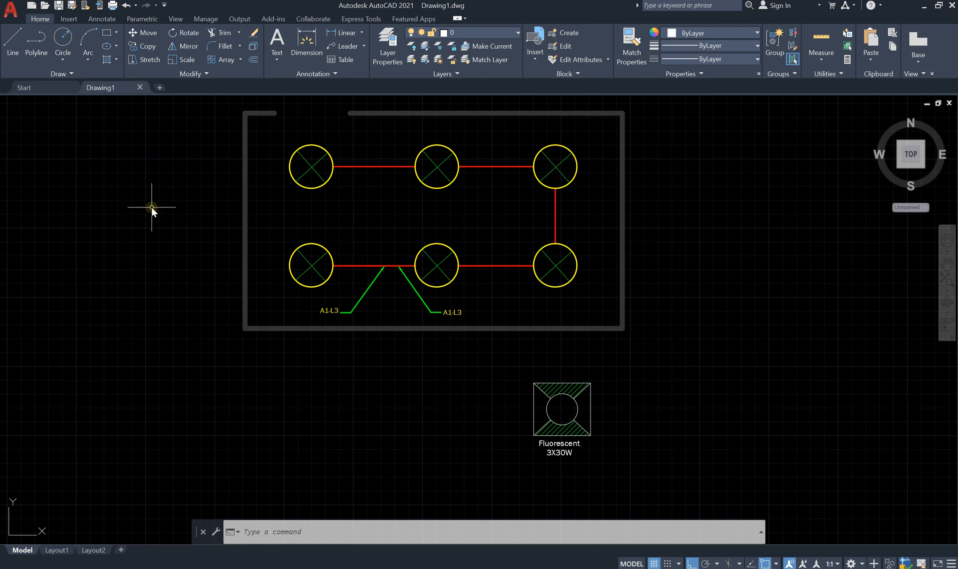
- Bring up the program Options dialog and move it aside to uncover part of the lighting layout
right_click(128, 185)
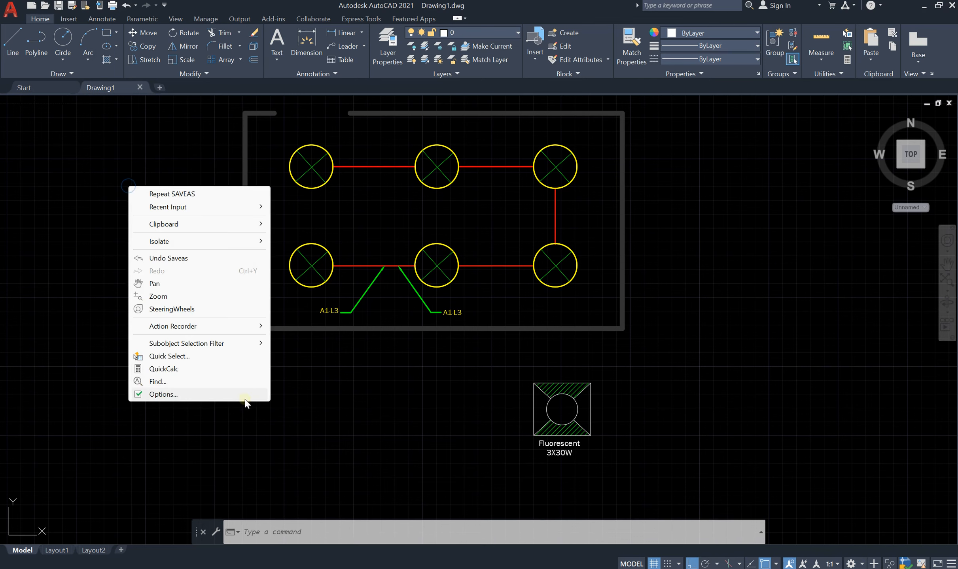
left_click(7, 12)
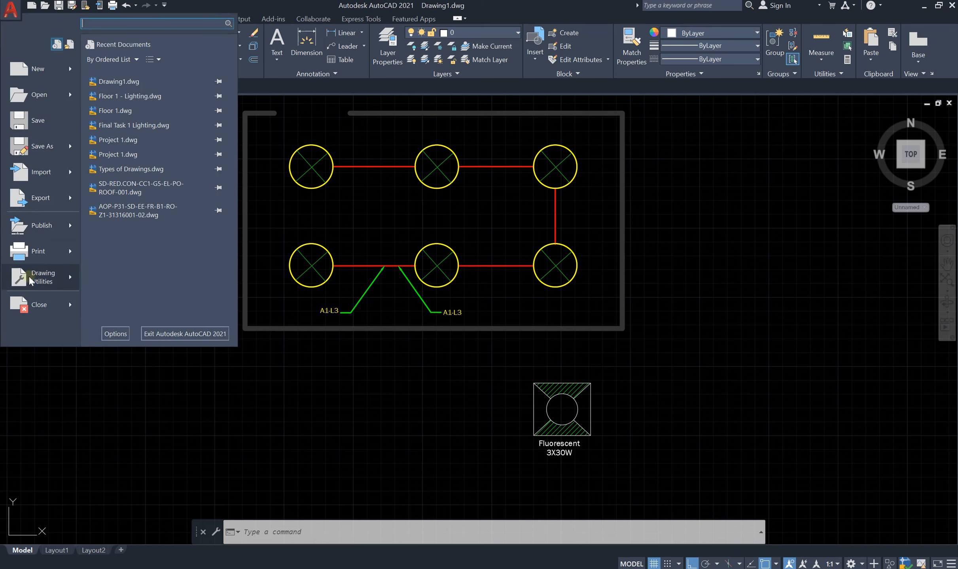
left_click(115, 334)
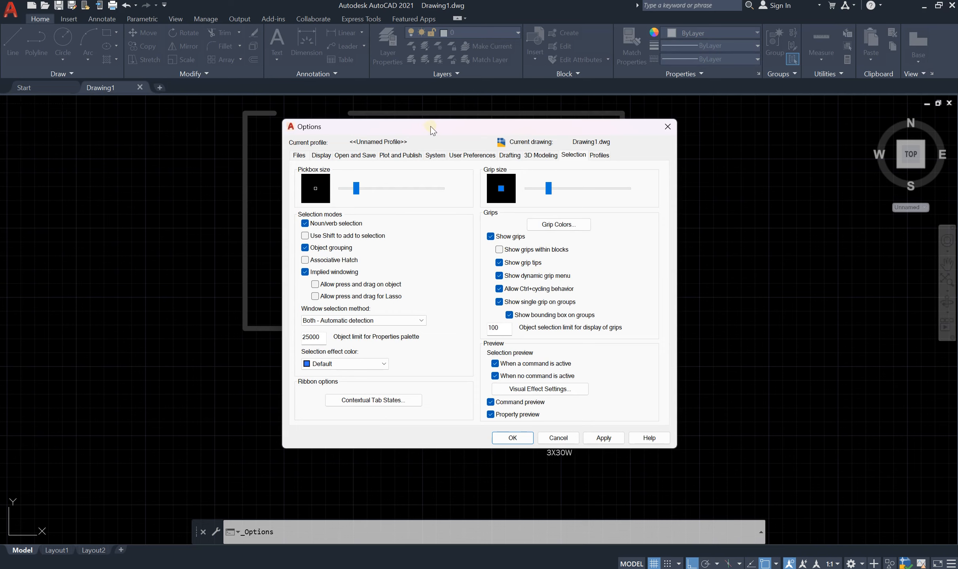
left_click_drag(430, 127, 551, 127)
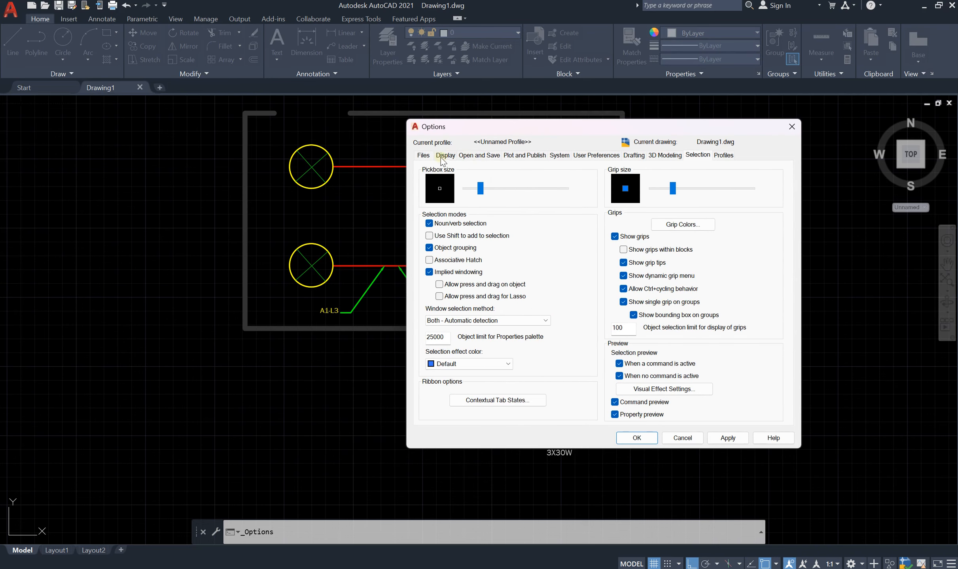
- Set automatic save to 1 minute between saves, apply it, and look over the default save formats in the Open and Save options
left_click(486, 155)
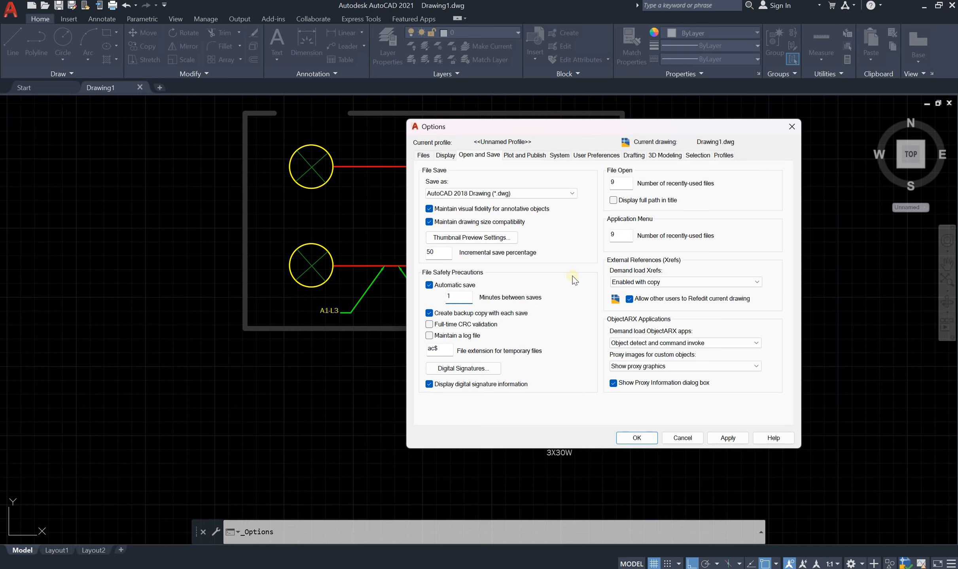
type("5")
left_click(439, 251)
left_click(736, 438)
left_click(535, 194)
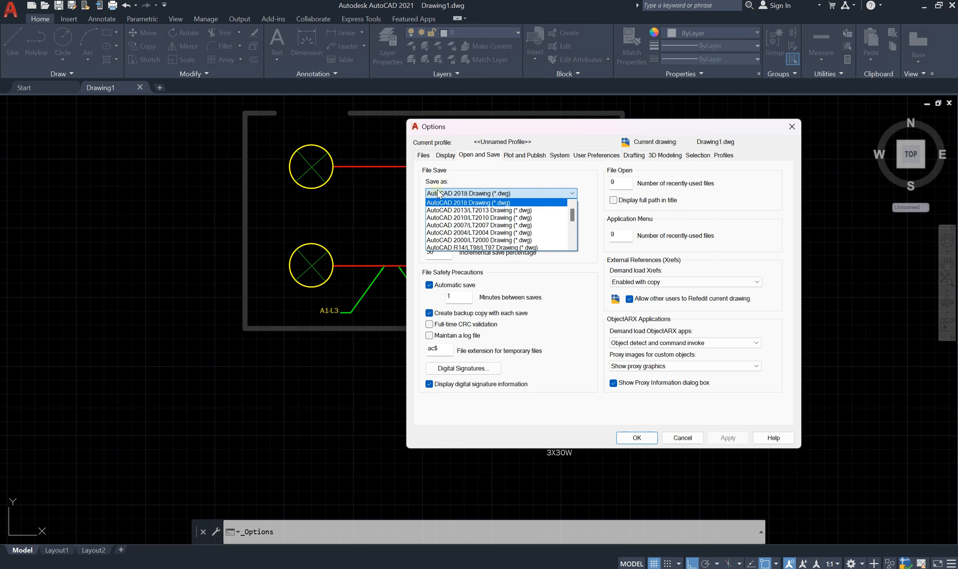
left_click(540, 172)
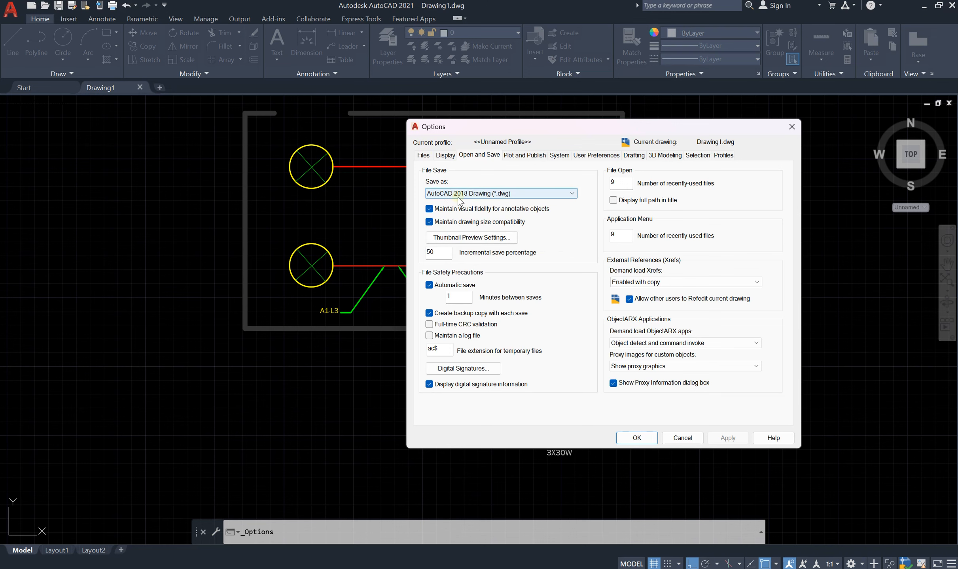
- Examine the Automatic Save File Location path and its folder browser, keeping the current folder, and close Options
left_click(422, 156)
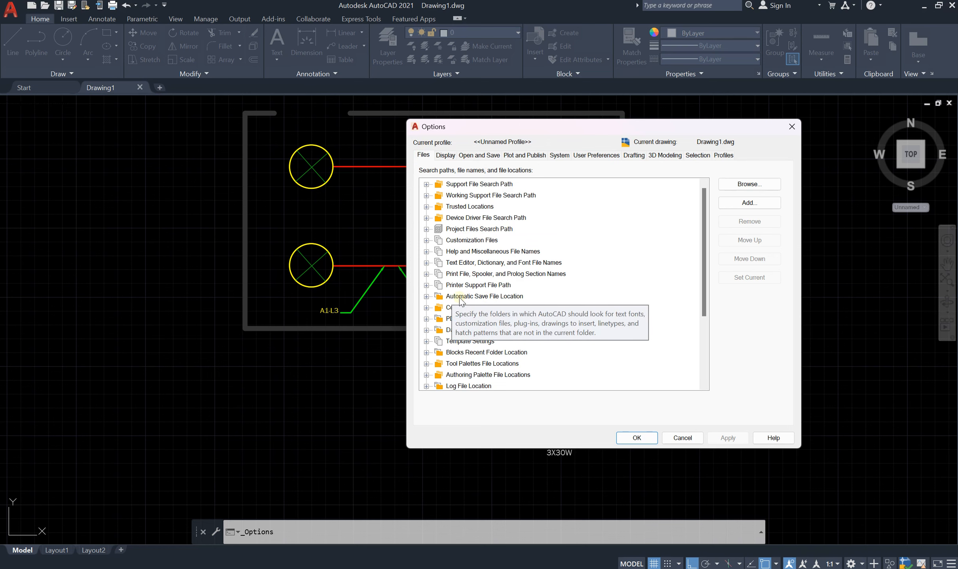
left_click(426, 296)
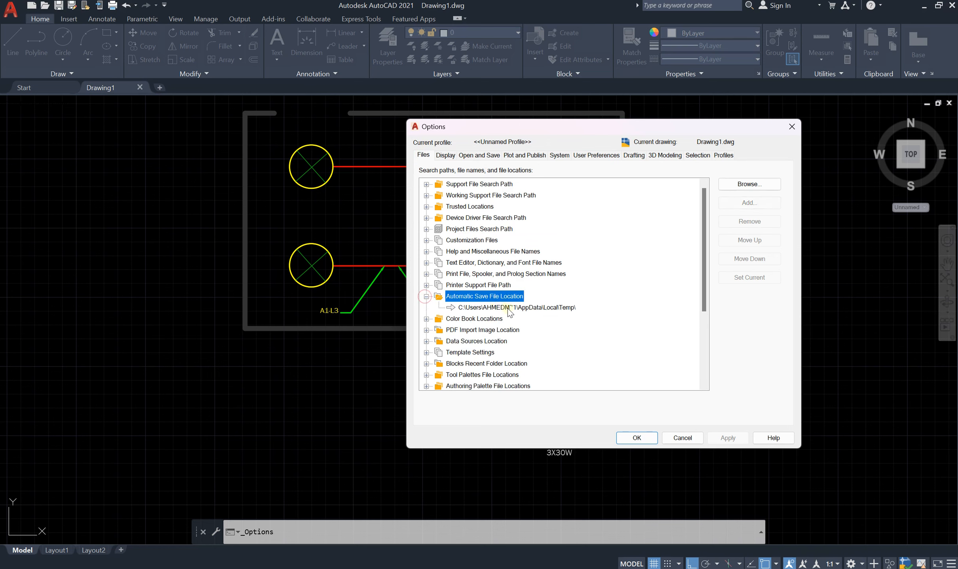
left_click(502, 308)
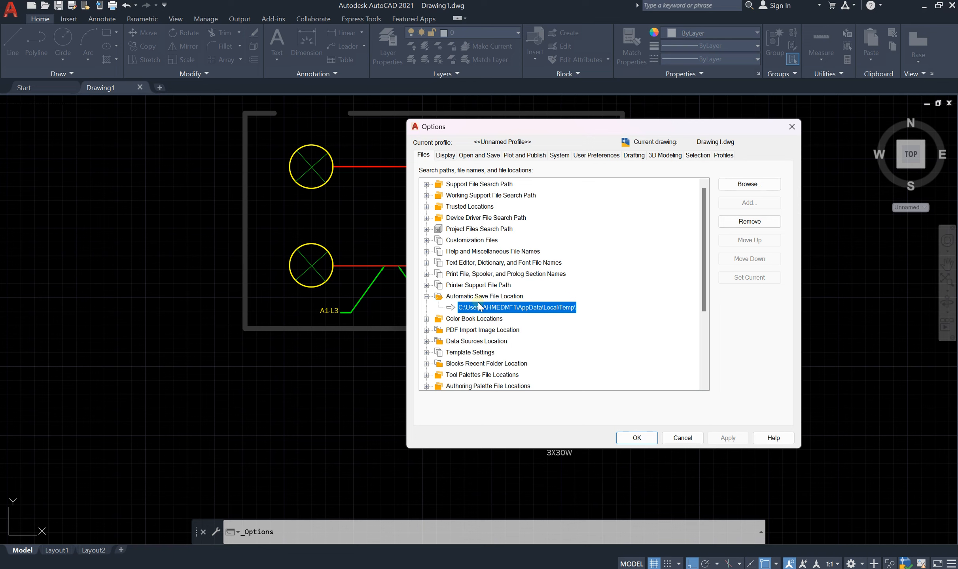
left_click(600, 285)
left_click(507, 307)
left_click(744, 184)
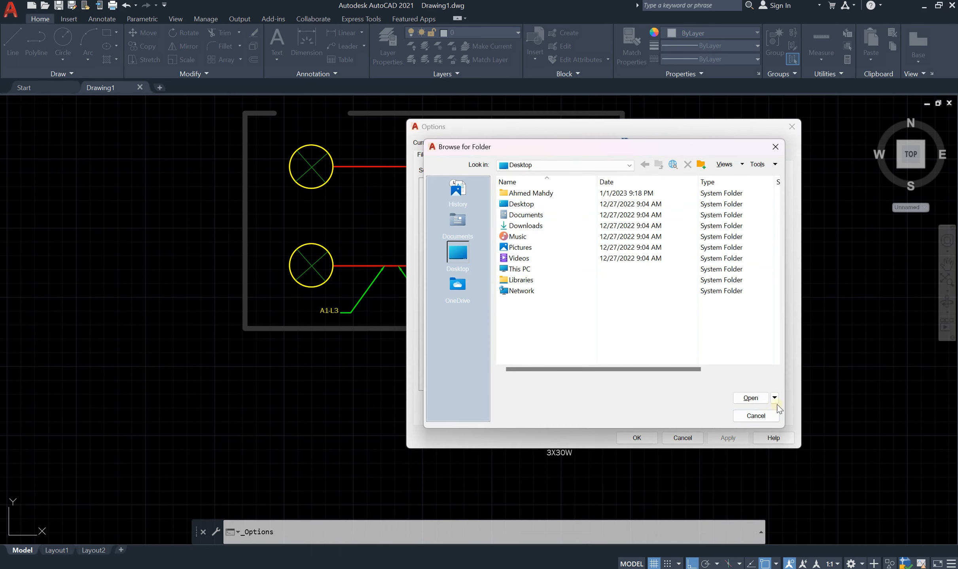
left_click(762, 416)
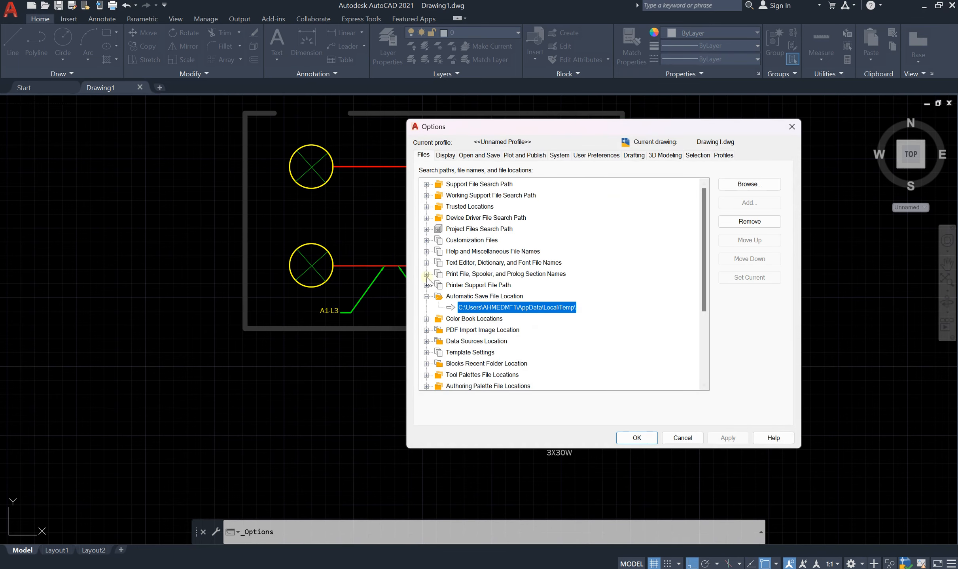
left_click(637, 437)
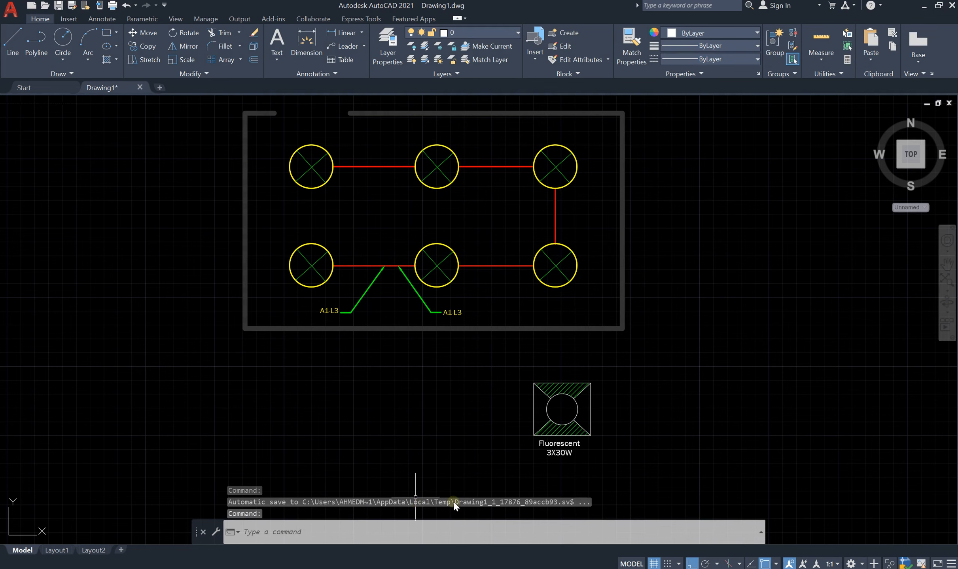
scroll(438, 159, "down", 4)
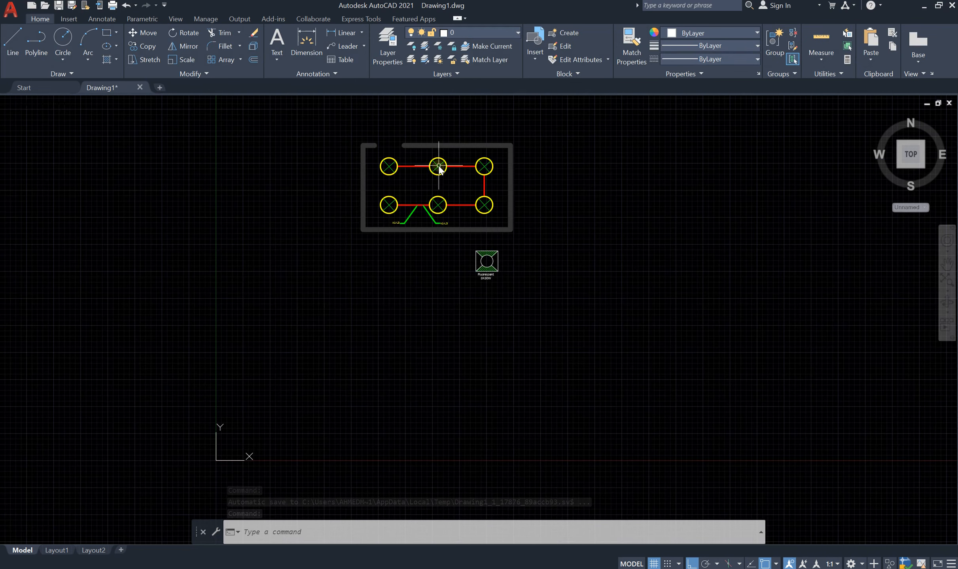
scroll(425, 146, "up", 6)
scroll(424, 144, "down", 6)
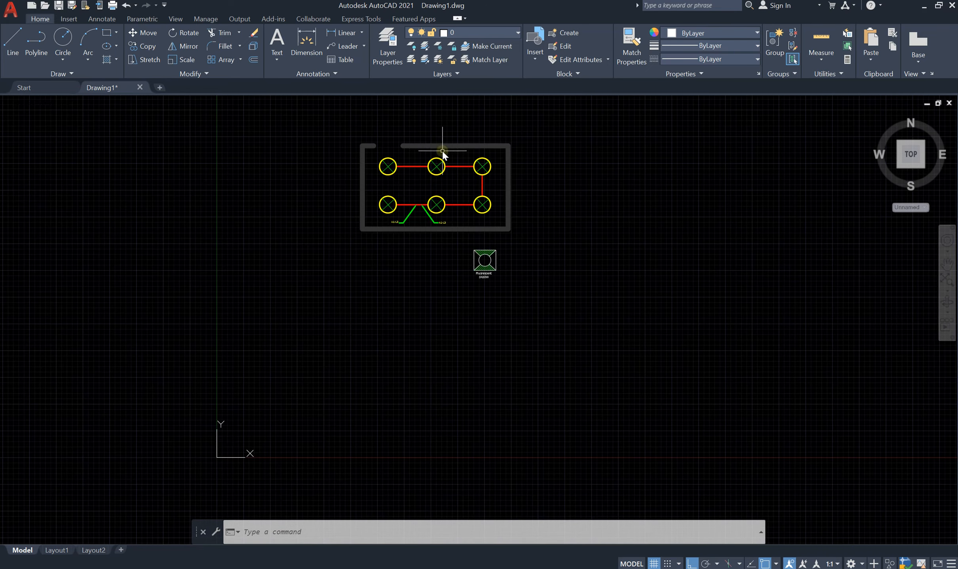
scroll(554, 149, "up", 2)
scroll(526, 152, "down", 2)
scroll(447, 169, "down", 3)
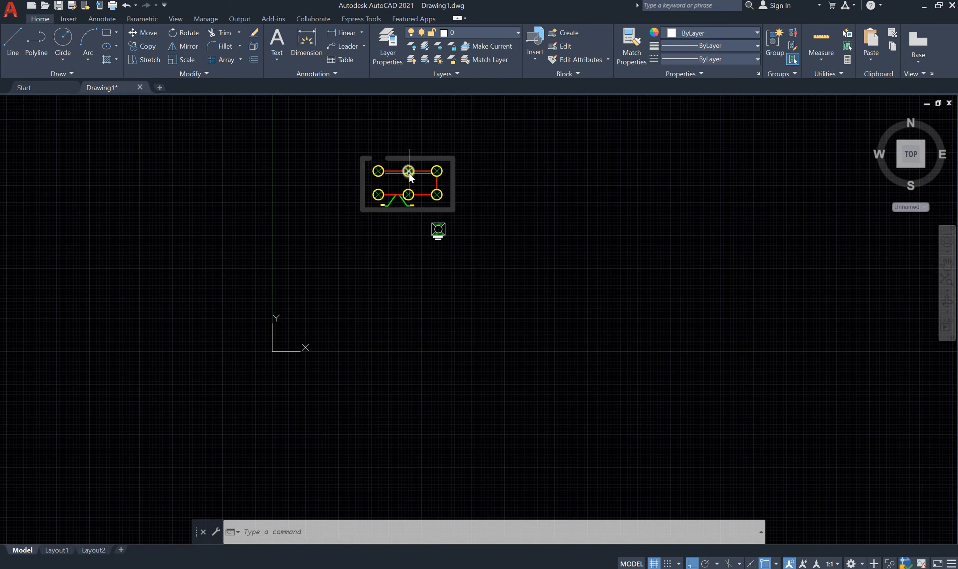
scroll(492, 167, "up", 7)
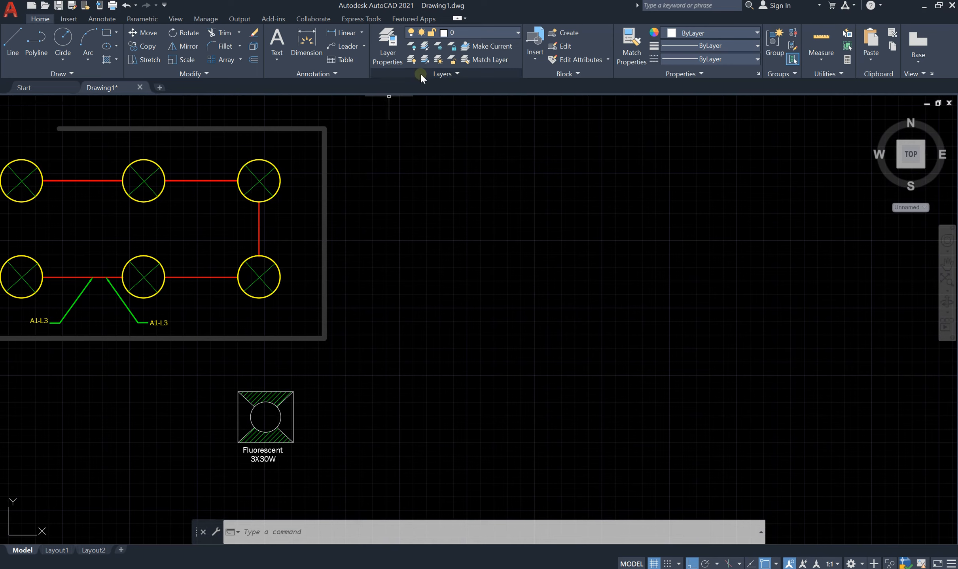
scroll(336, 130, "down", 2)
scroll(197, 128, "up", 2)
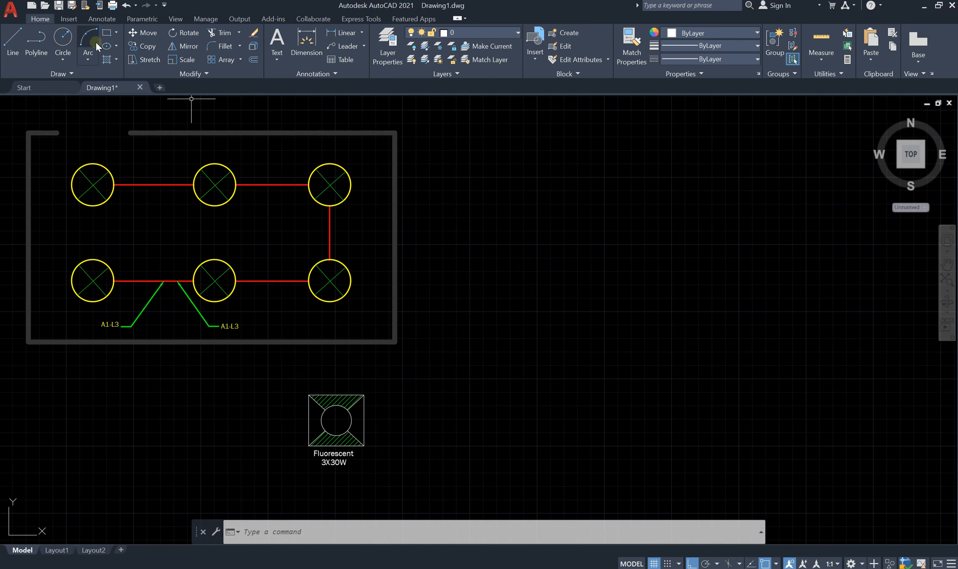
- Draw a large rectangle as a second room outline in the empty space to the right of the existing room
left_click(108, 36)
left_click(521, 187)
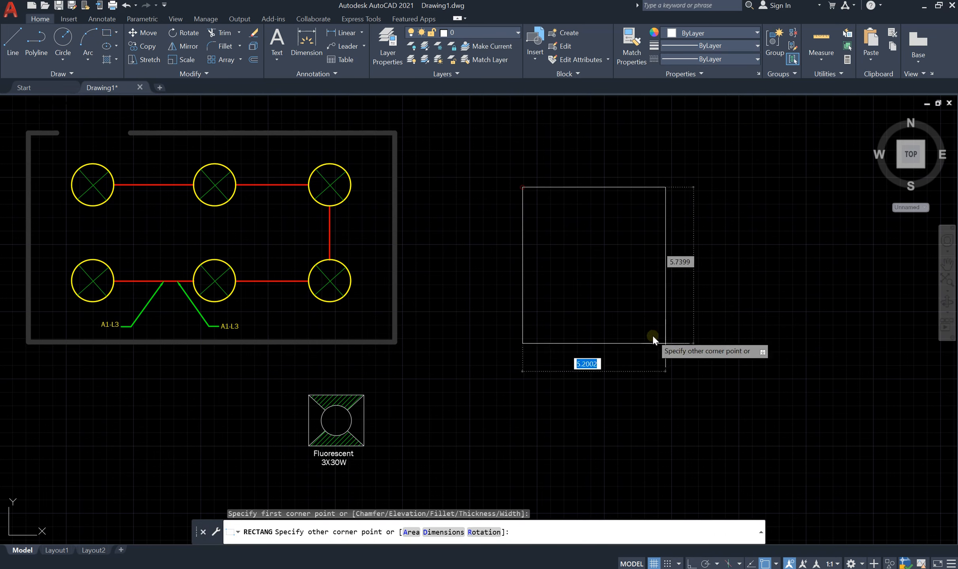
left_click(819, 383)
scroll(277, 235, "down", 6)
scroll(312, 234, "up", 8)
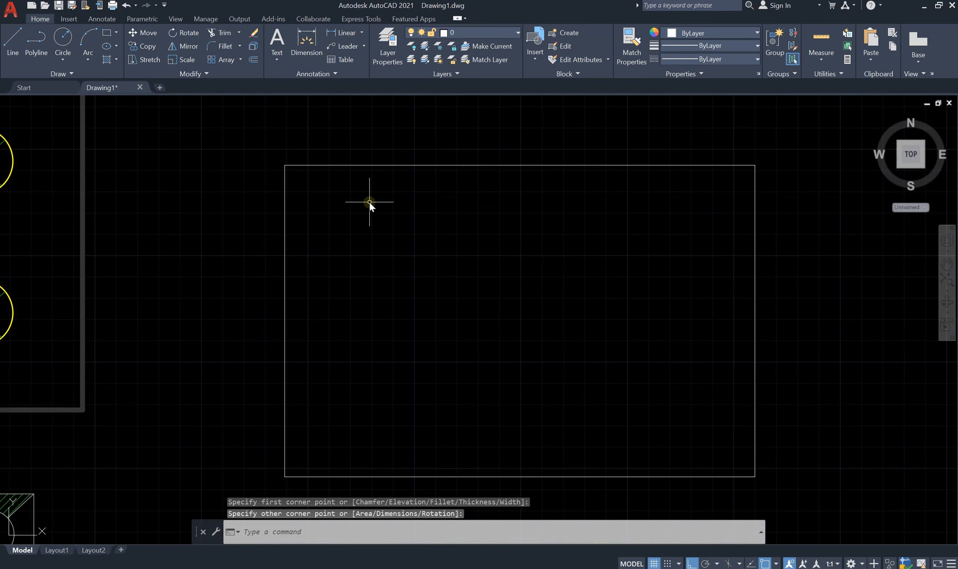
- Move the new room rectangle to the Arch layer and clear the selection
left_click(380, 166)
left_click(504, 32)
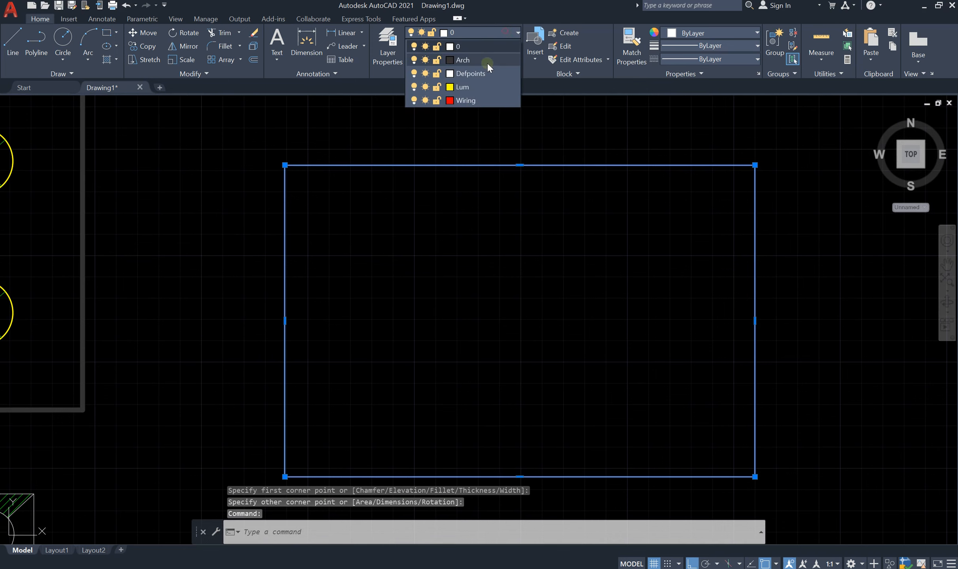
left_click(477, 63)
scroll(417, 214, "down", 3)
scroll(423, 226, "up", 3)
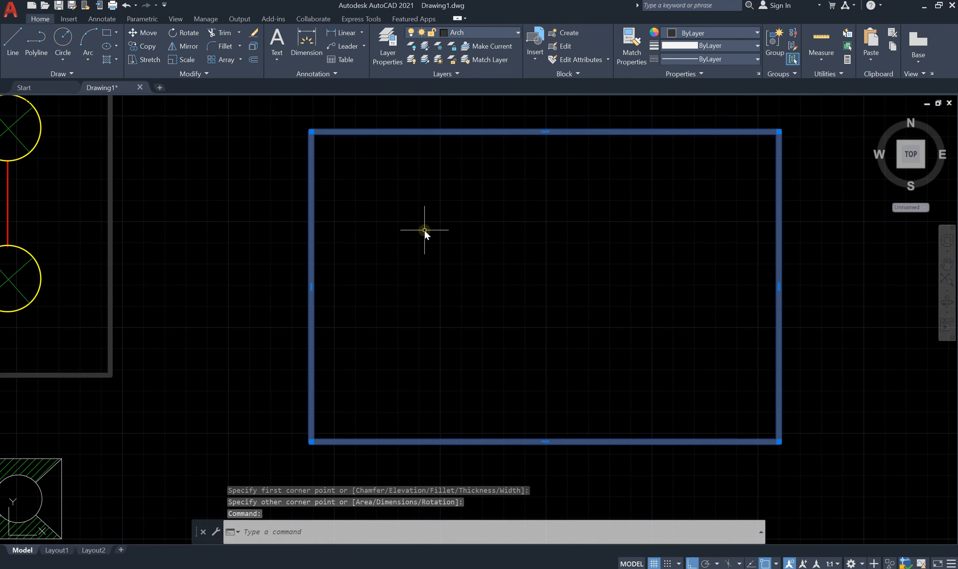
key("Escape")
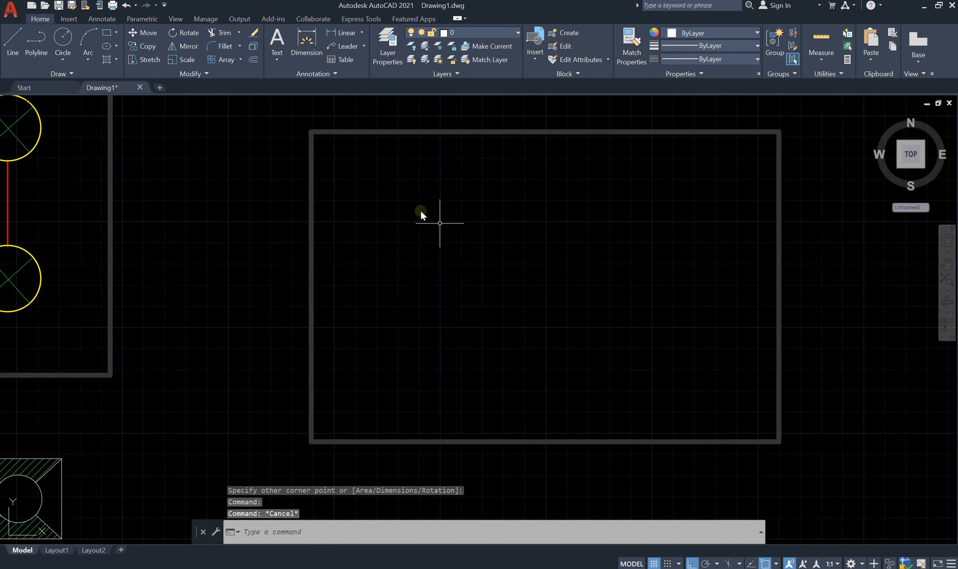
- Make Lum the current layer and draw a small luminaire rectangle inside the new room's upper-left corner
type("l")
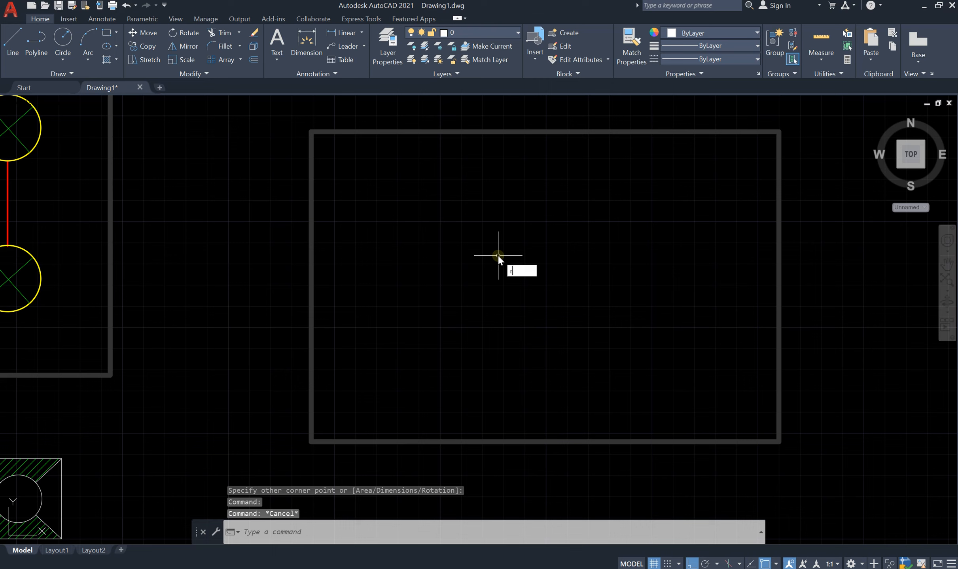
type("ec")
key("Return")
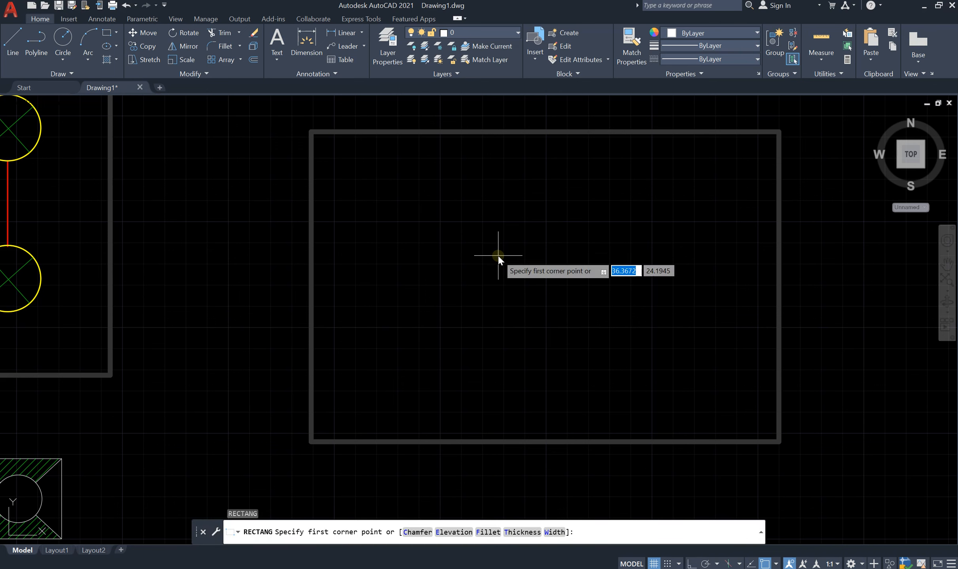
left_click(481, 32)
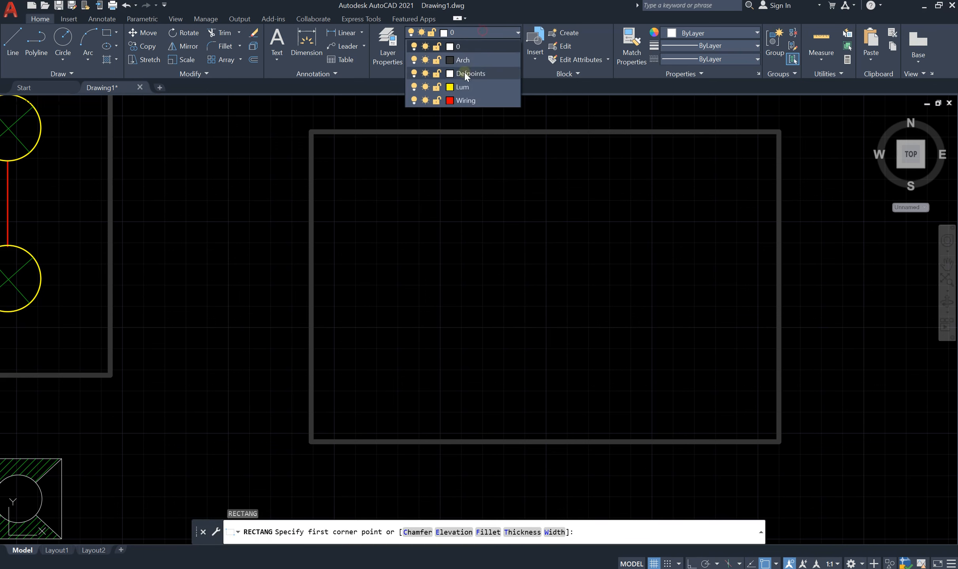
left_click(459, 86)
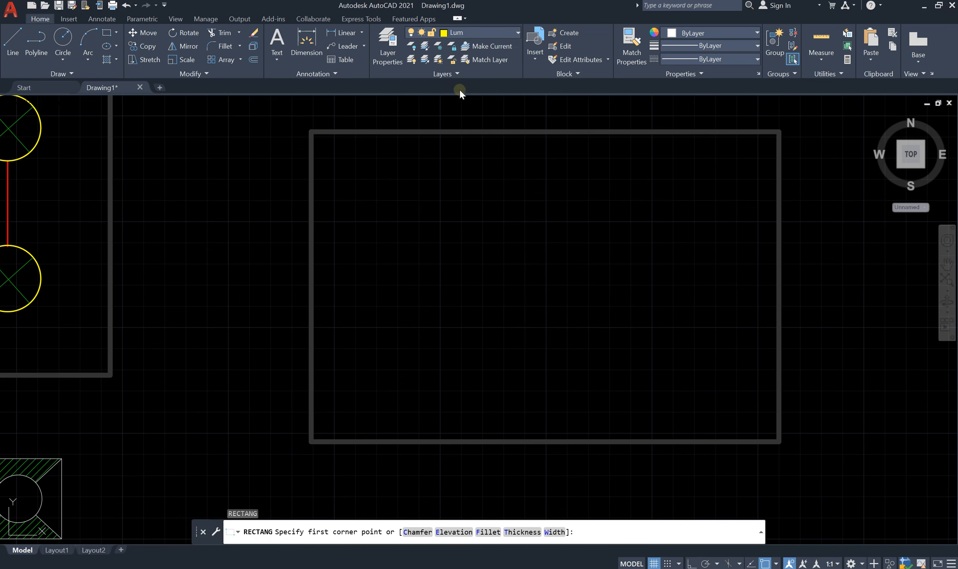
left_click(344, 154)
left_click(426, 210)
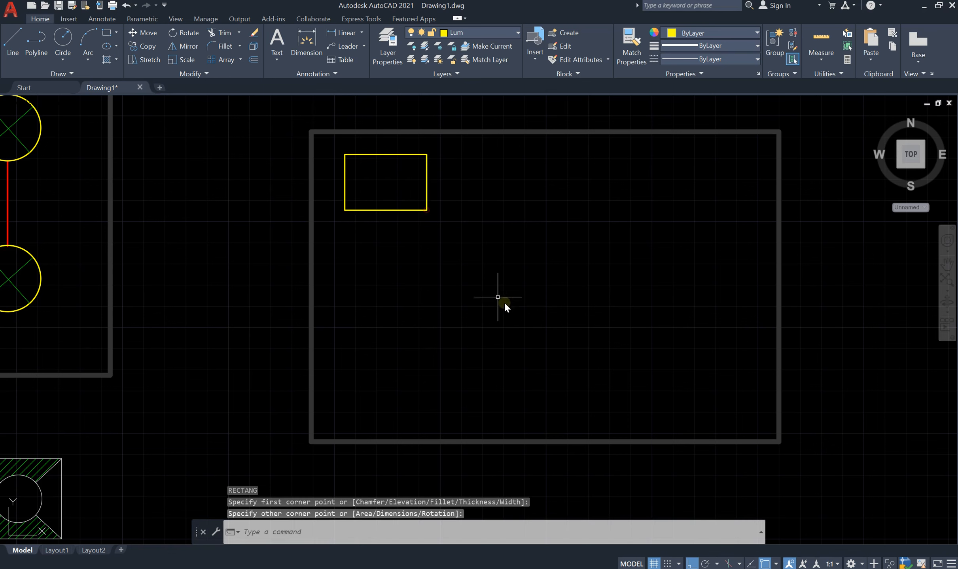
- Copy the small luminaire rectangle from its center straight down about 3.7 units, into the new room's lower-left area
left_click(426, 210)
mouse_move(426, 211)
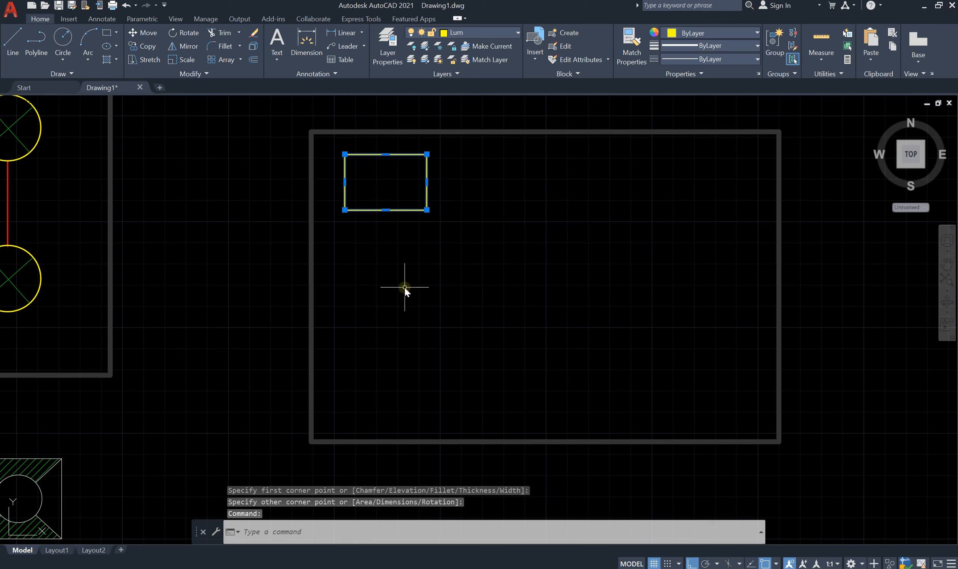
type("co")
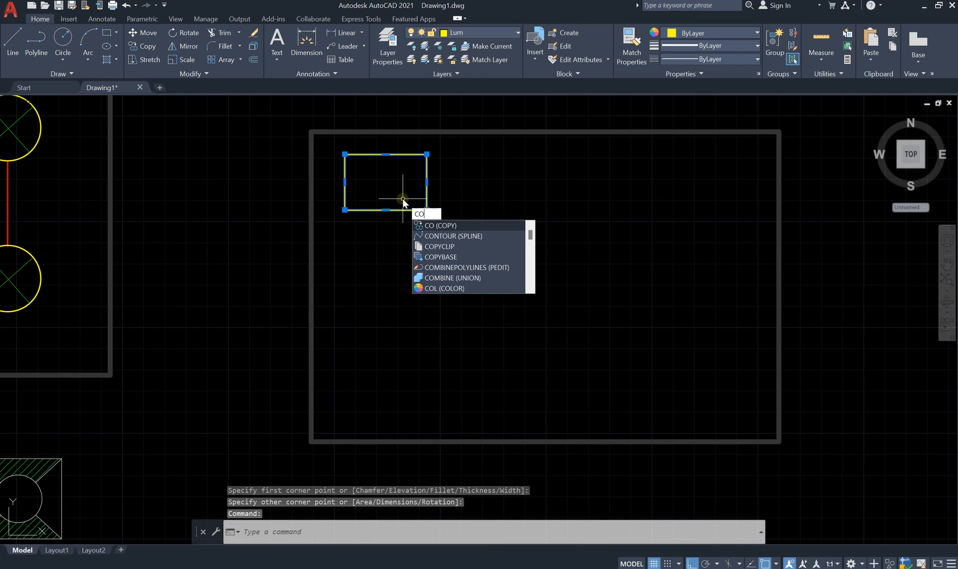
key("Return")
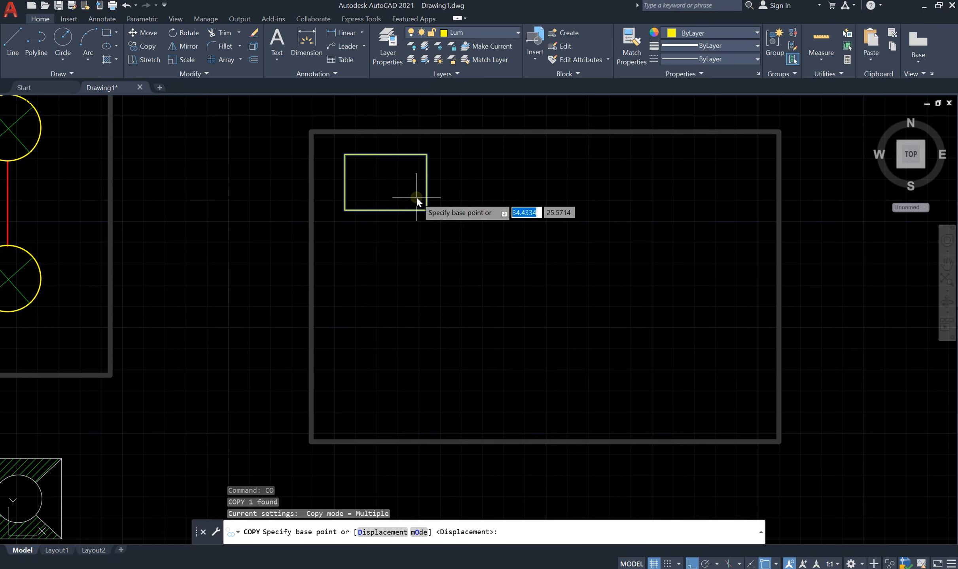
left_click(383, 182)
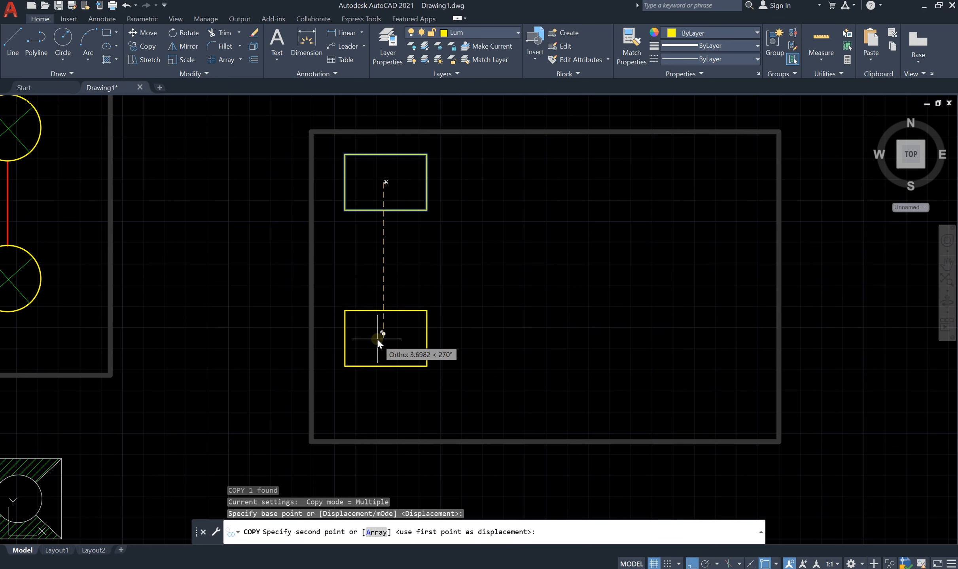
left_click(377, 338)
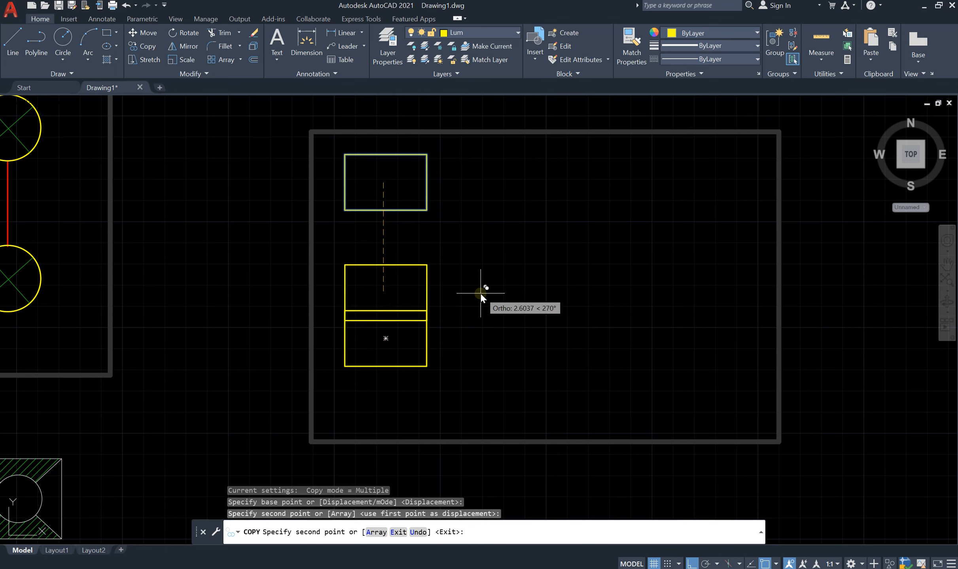
key("Escape")
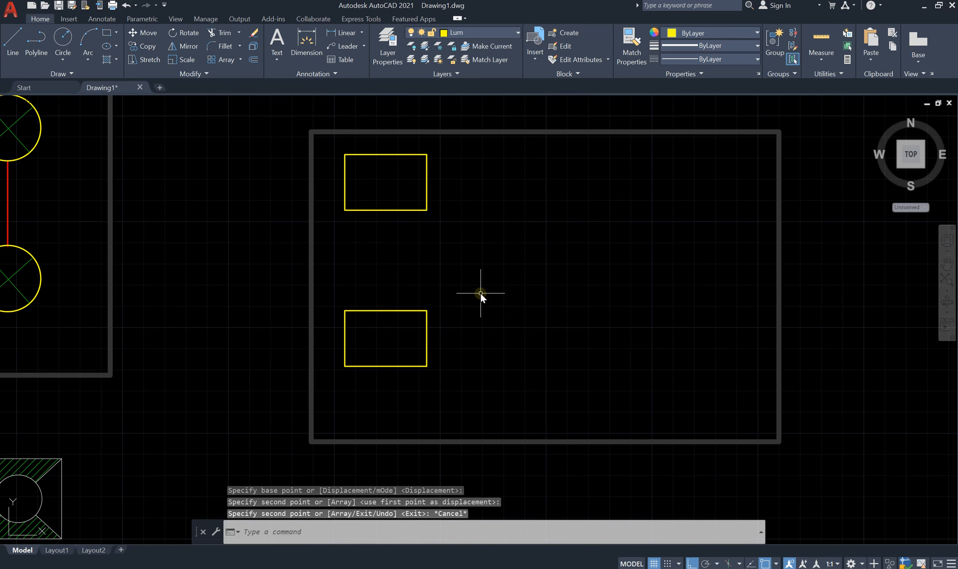
- Copy the two left-hand luminaire rectangles horizontally twice to make middle and right columns inside the new room
left_click(463, 173)
left_click(349, 362)
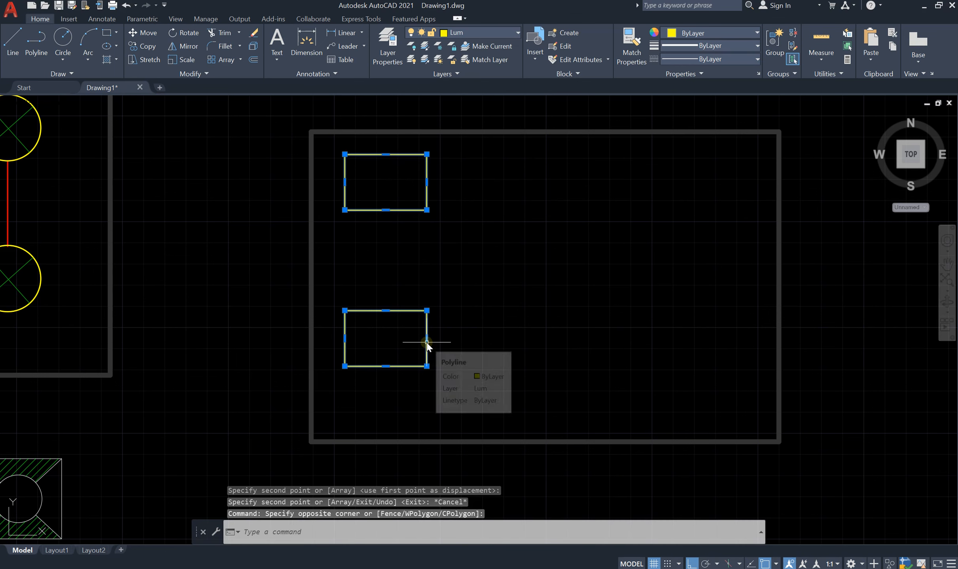
type("co")
key("Return")
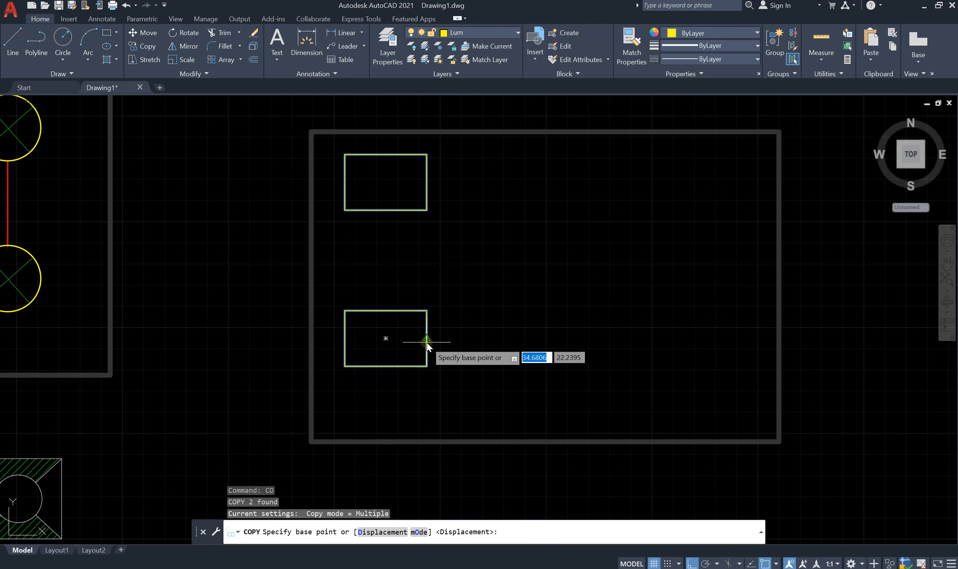
left_click(390, 341)
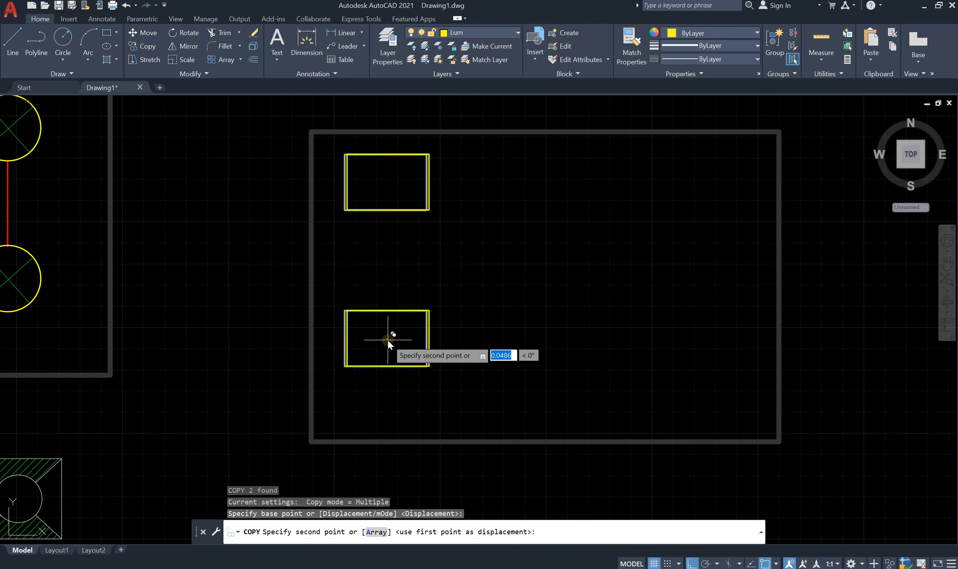
left_click(544, 352)
left_click(687, 366)
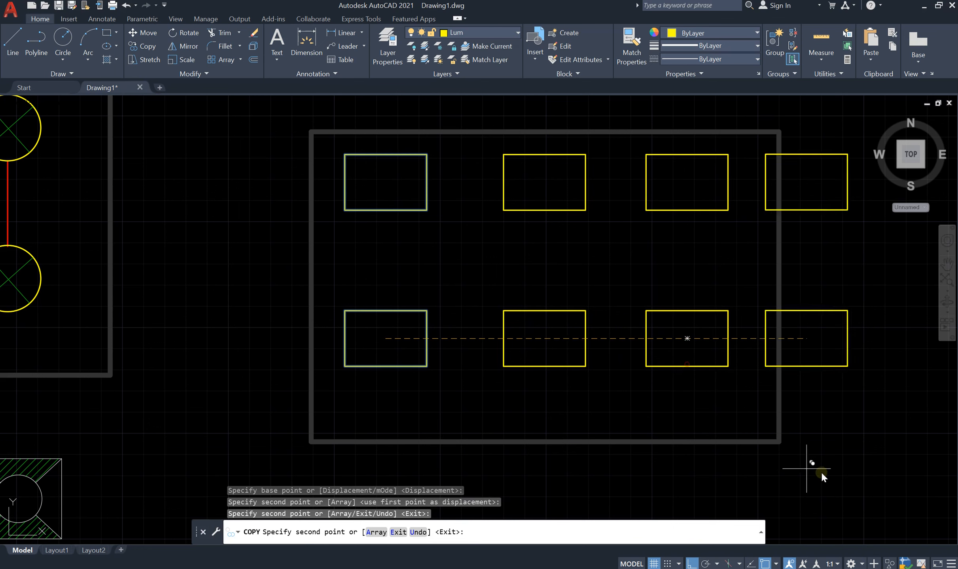
key("Escape")
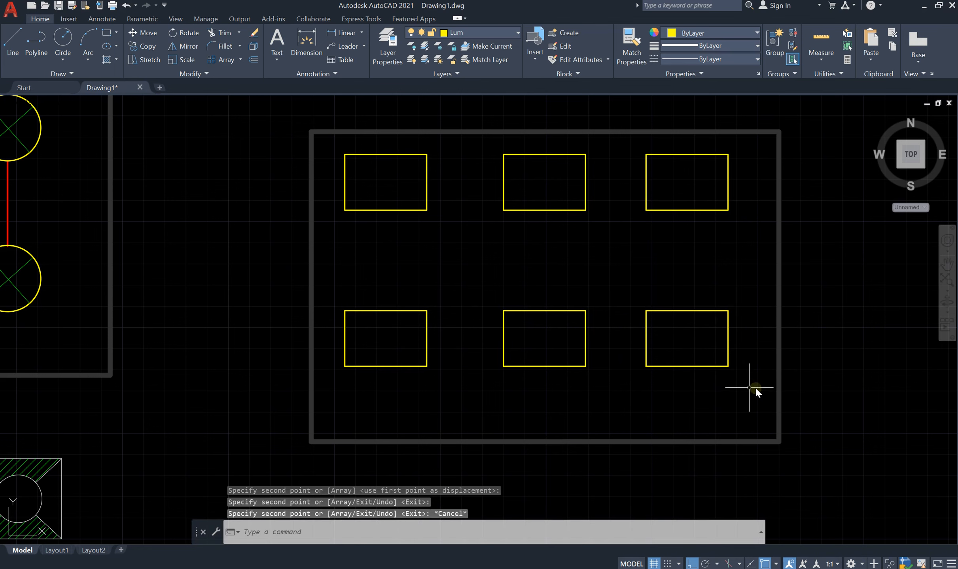
- Move all six luminaire rectangles in the new room straight down about 0.5 units
left_click(771, 146)
left_click(348, 380)
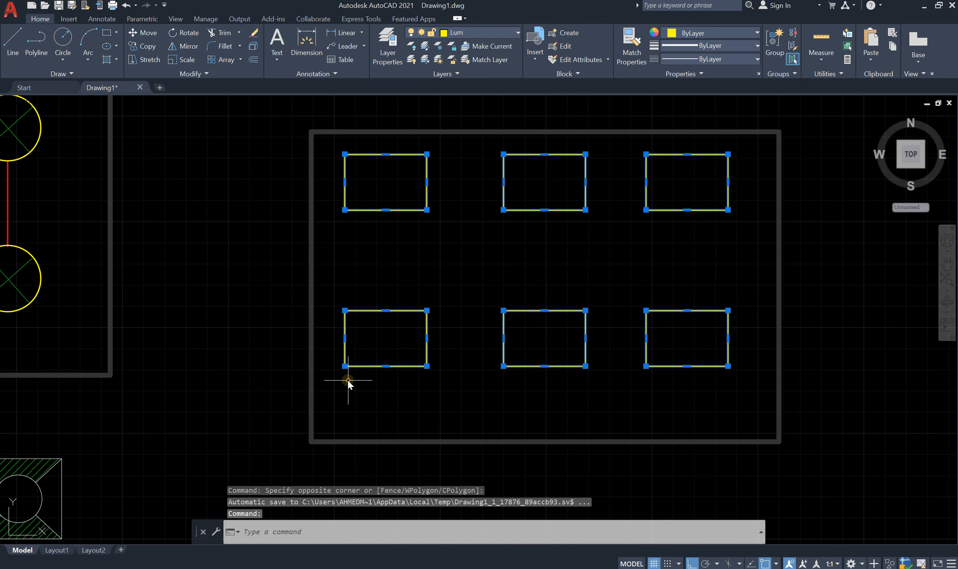
type("M")
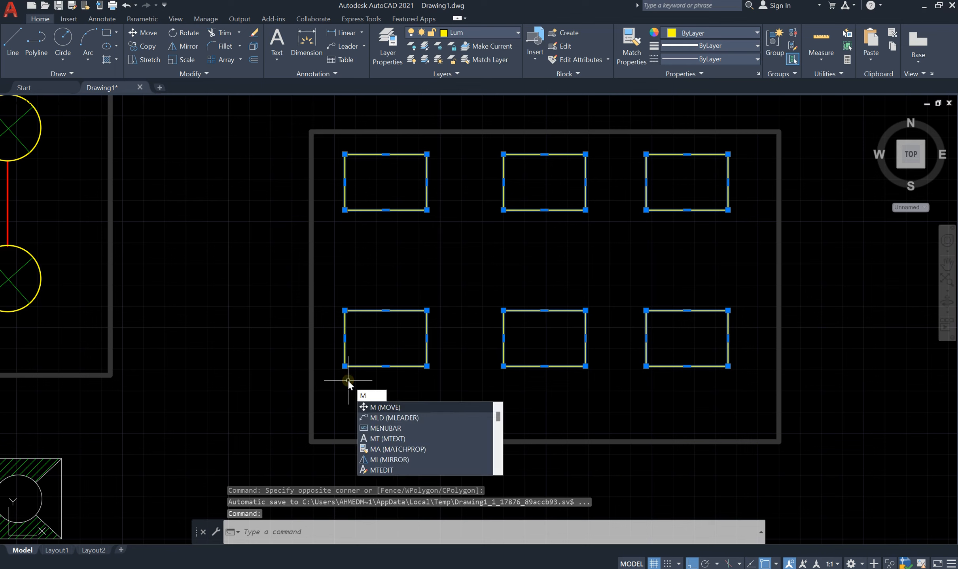
key("Return")
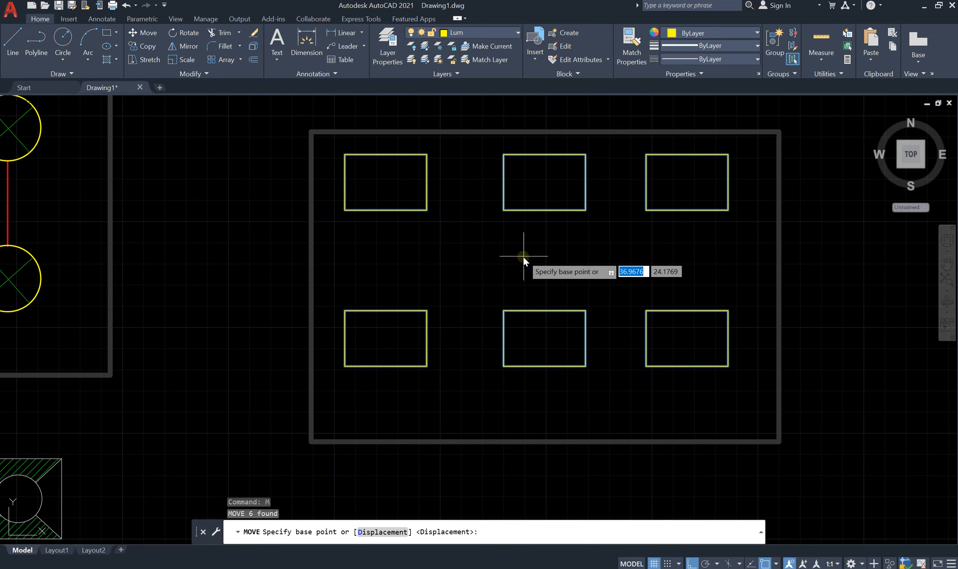
left_click(521, 256)
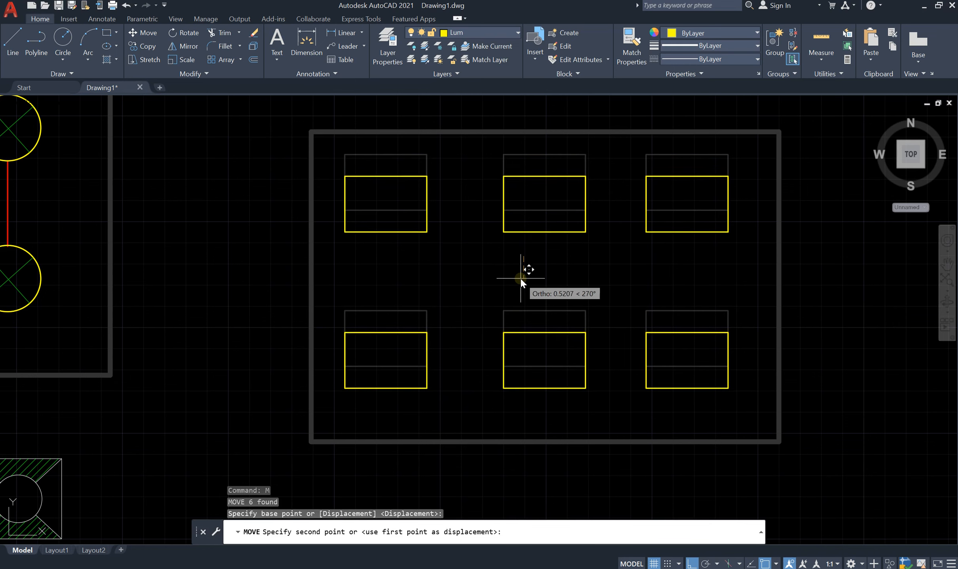
left_click(519, 276)
- Enlarge the command window so that it shows several lines of command history
scroll(393, 287, "down", 2)
scroll(380, 294, "down", 2)
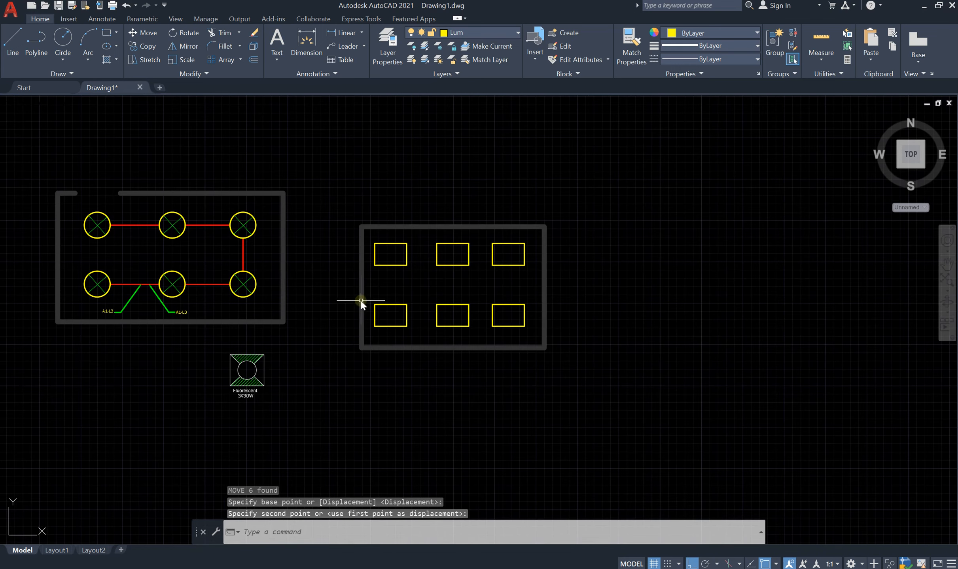
scroll(442, 255, "up", 2)
scroll(378, 220, "down", 3)
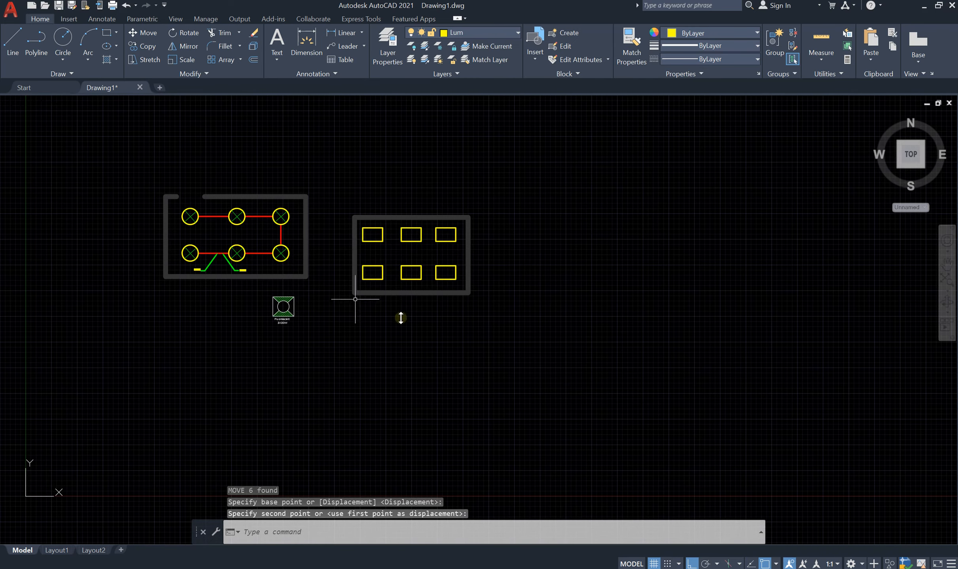
scroll(381, 256, "up", 4)
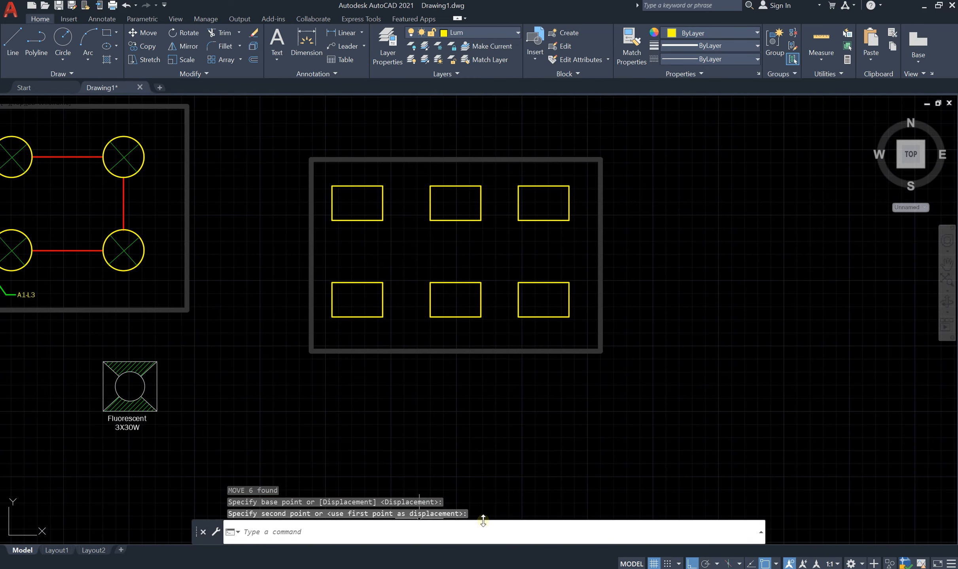
left_click_drag(482, 520, 481, 427)
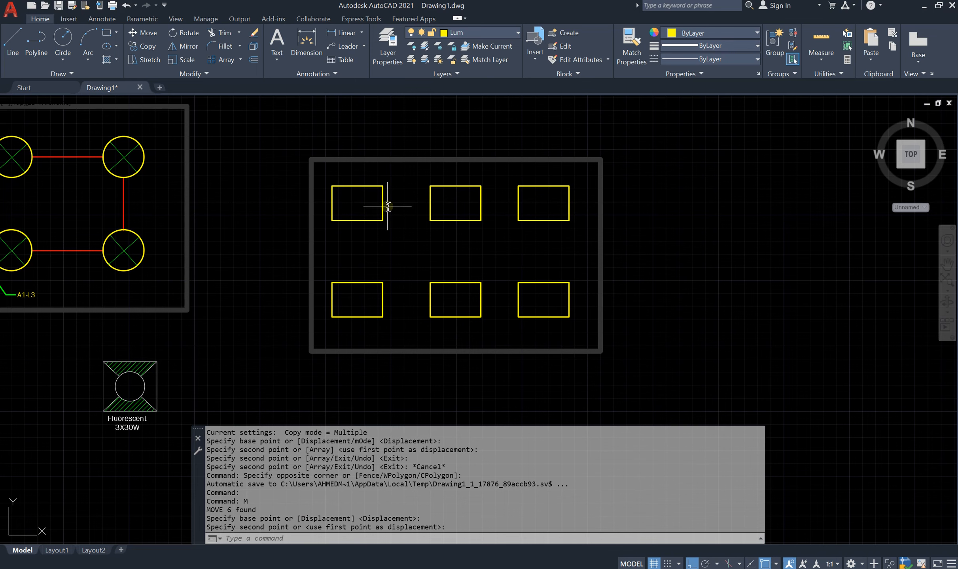
- Make Wiring the current layer and draw a horizontal line between the facing edges of the upper-left and upper-middle luminaires
scroll(387, 205, "up", 2)
left_click(468, 34)
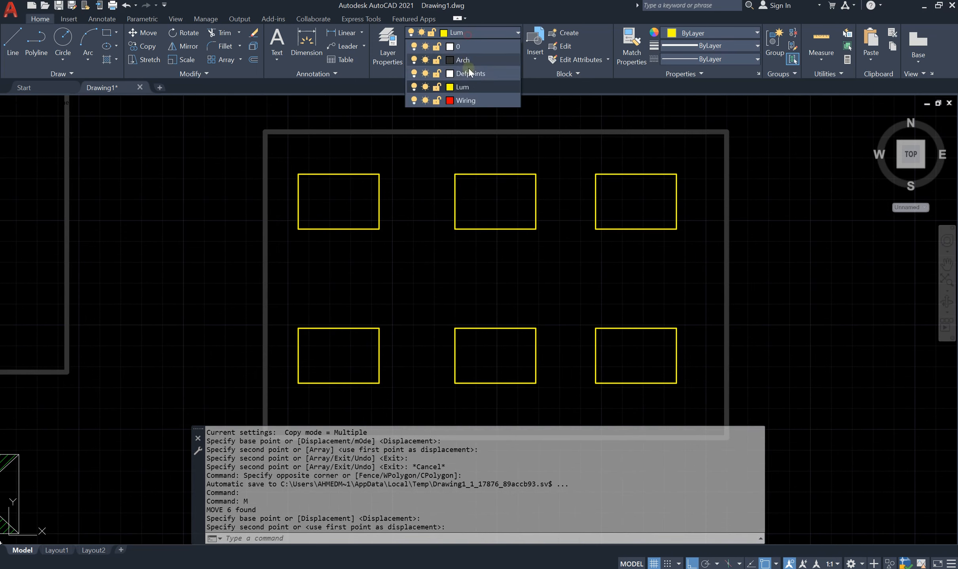
left_click(465, 100)
scroll(402, 225, "down", 1)
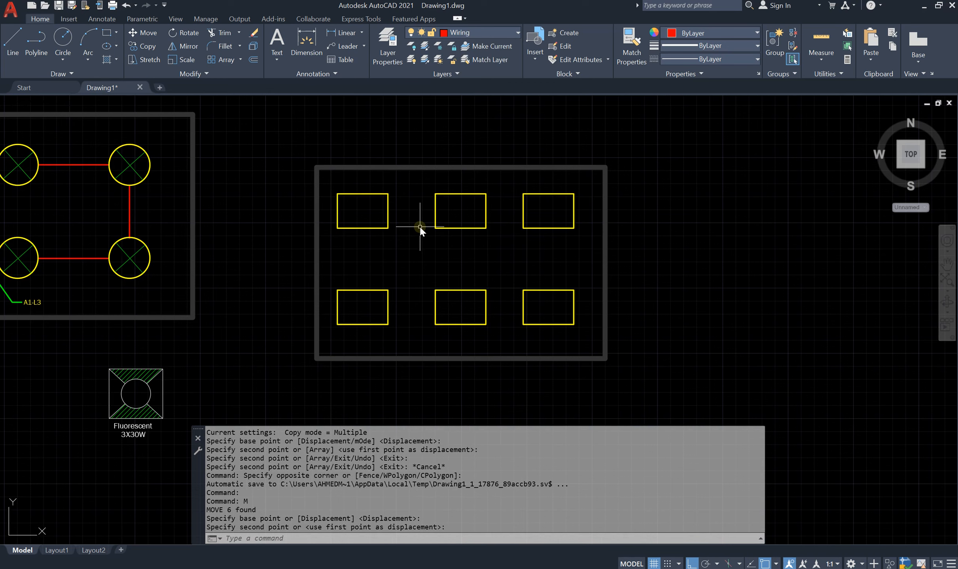
type("L")
key("Return")
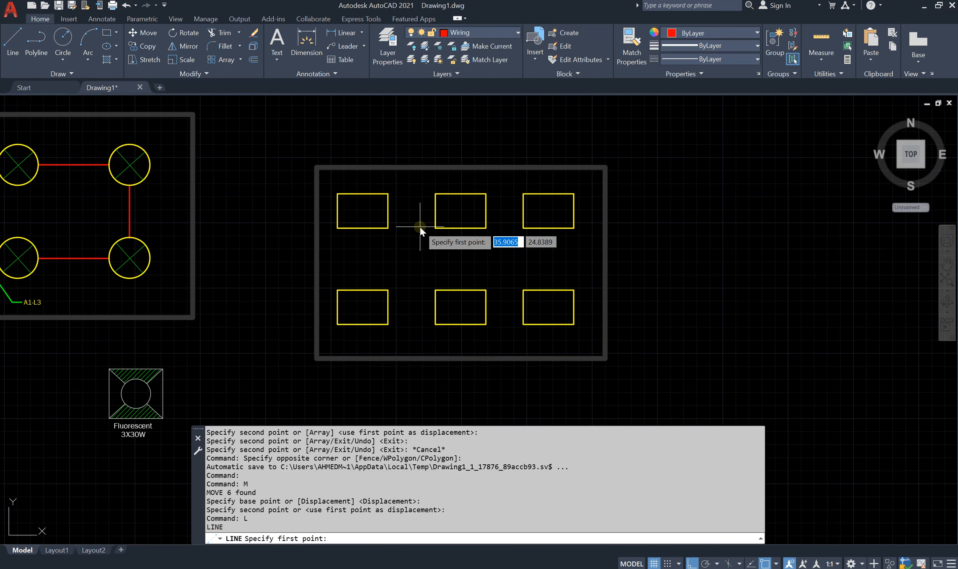
left_click(387, 211)
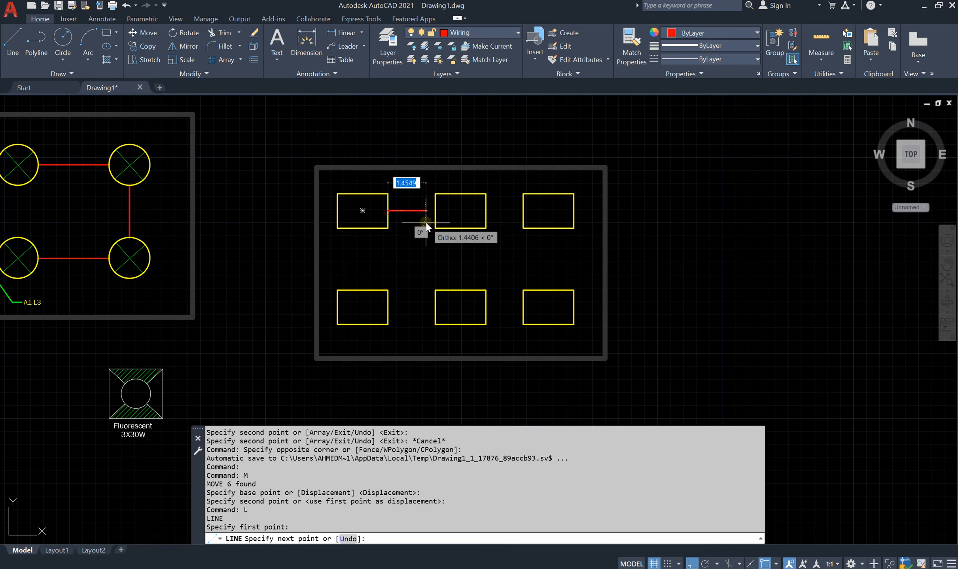
left_click(436, 210)
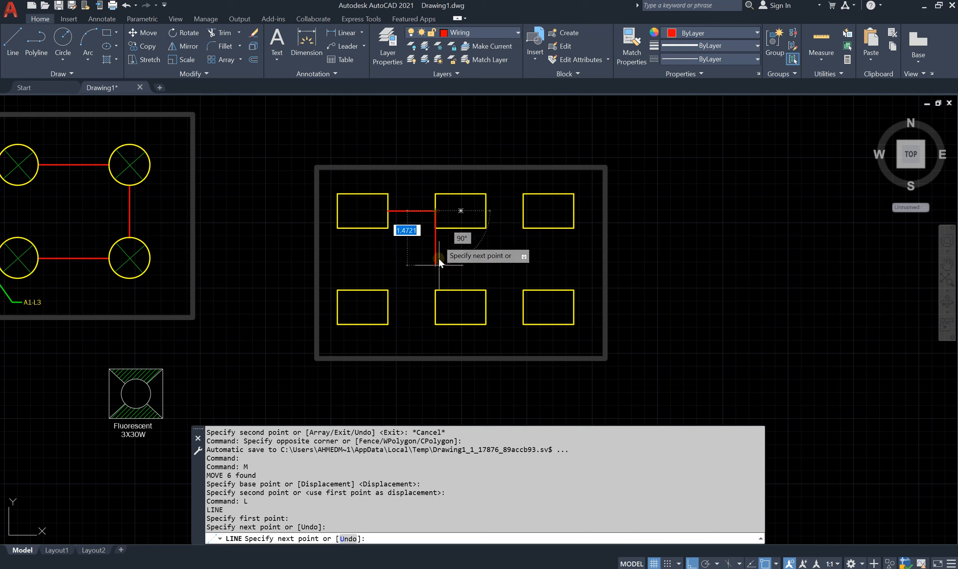
key("Return")
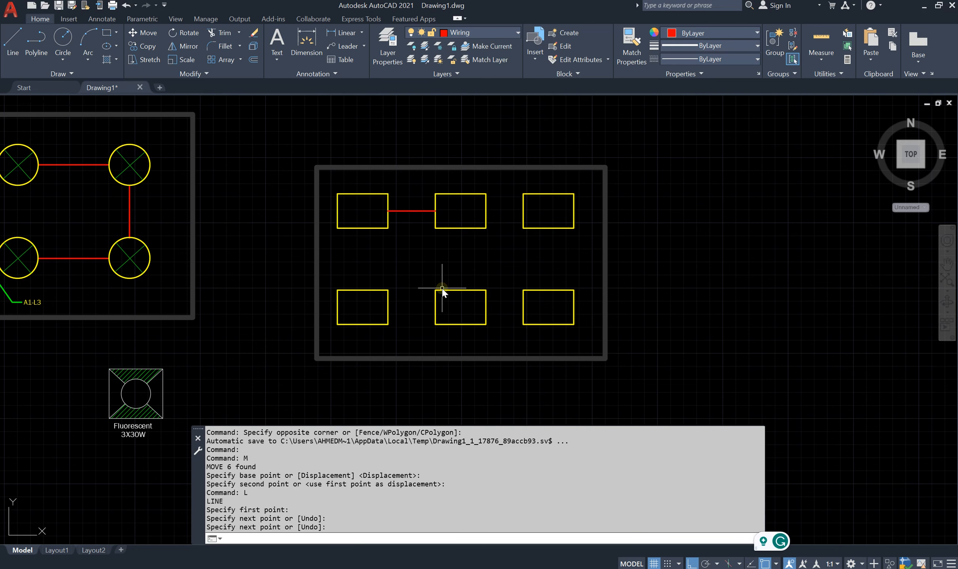
- Draw wiring lines from the upper-middle to the upper-right luminaire, and from the upper-right down to the lower-right luminaire
key("Return")
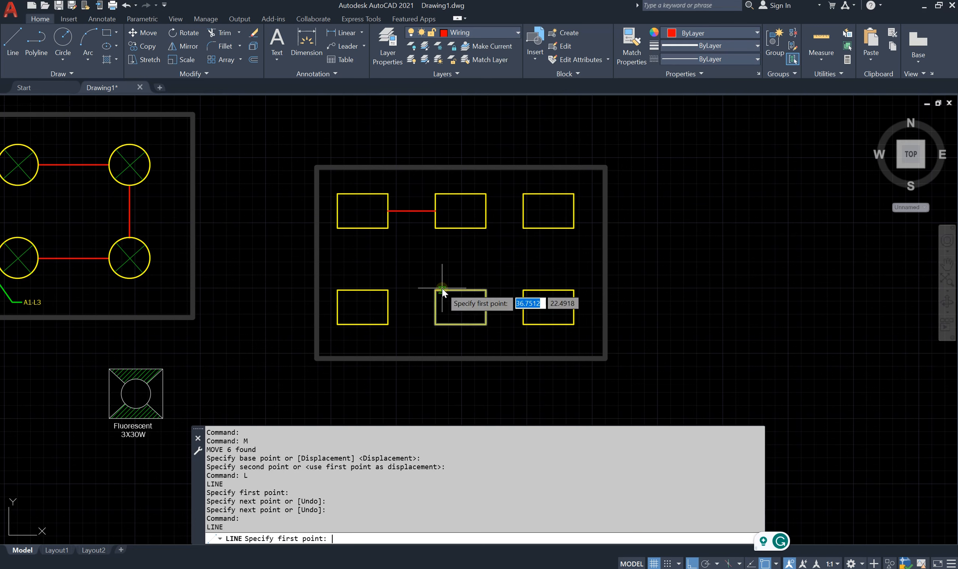
left_click(489, 211)
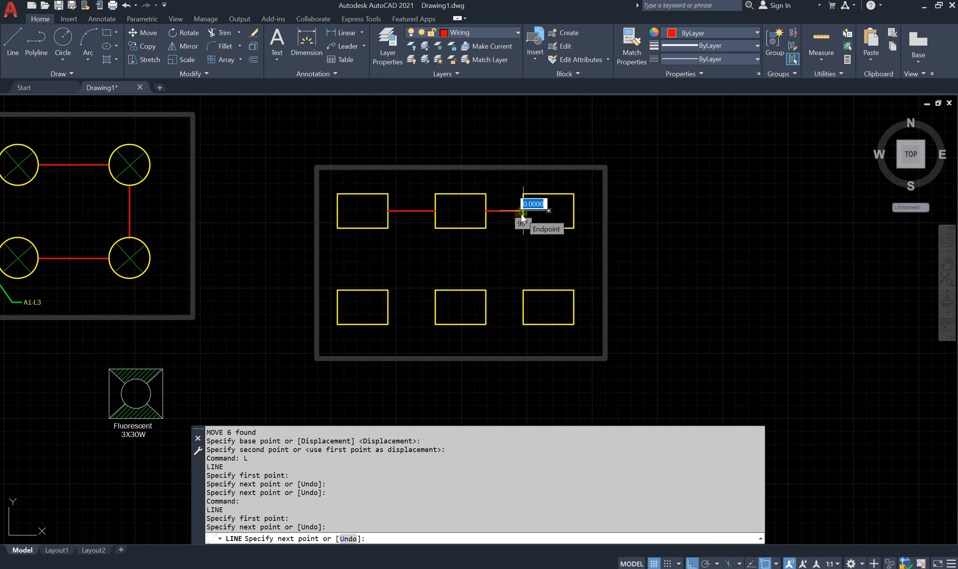
left_click(521, 213)
key("Return")
key("Return")
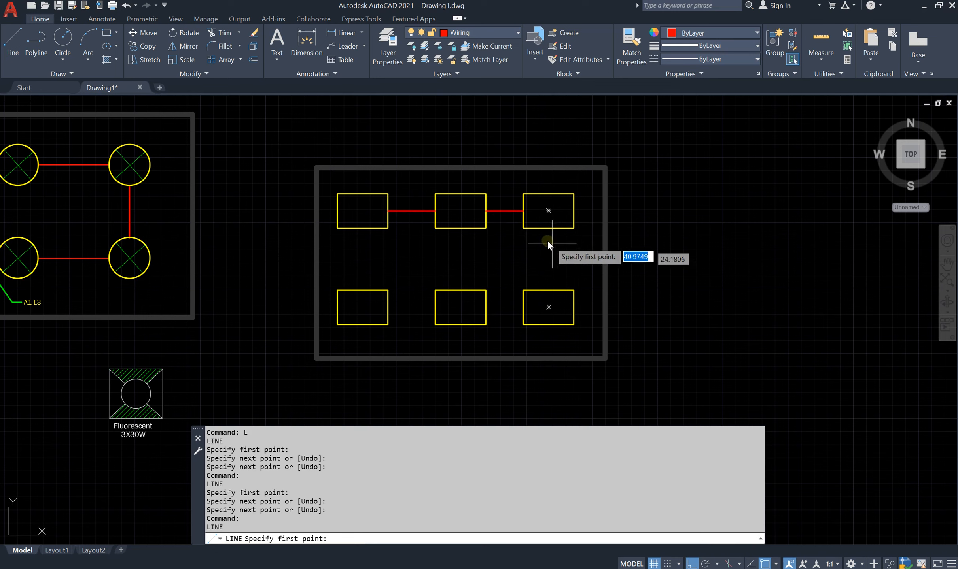
left_click(549, 229)
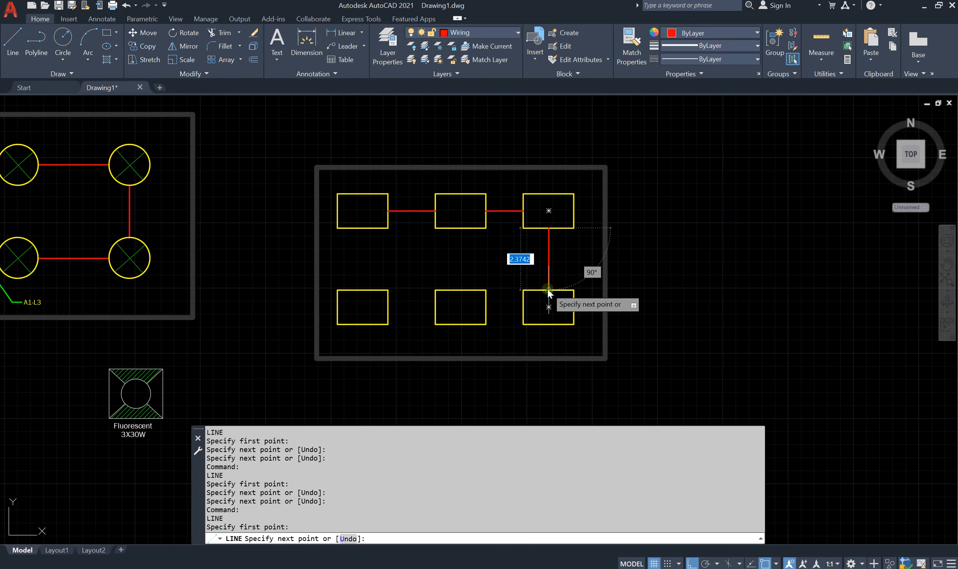
left_click(548, 289)
key("Return")
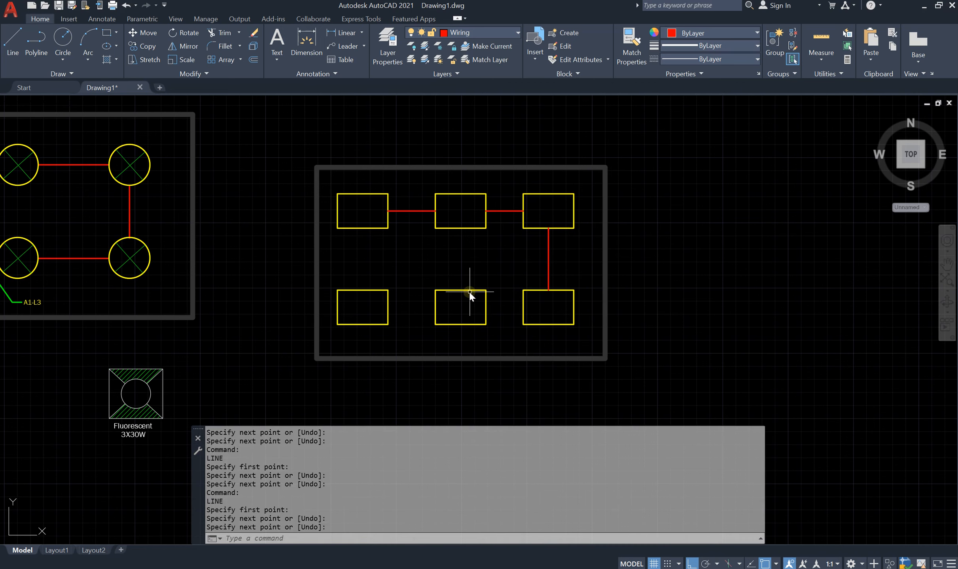
- Draw wiring lines connecting the lower-right luminaire to the lower-middle one, and the lower-middle to the lower-left one
key("Return")
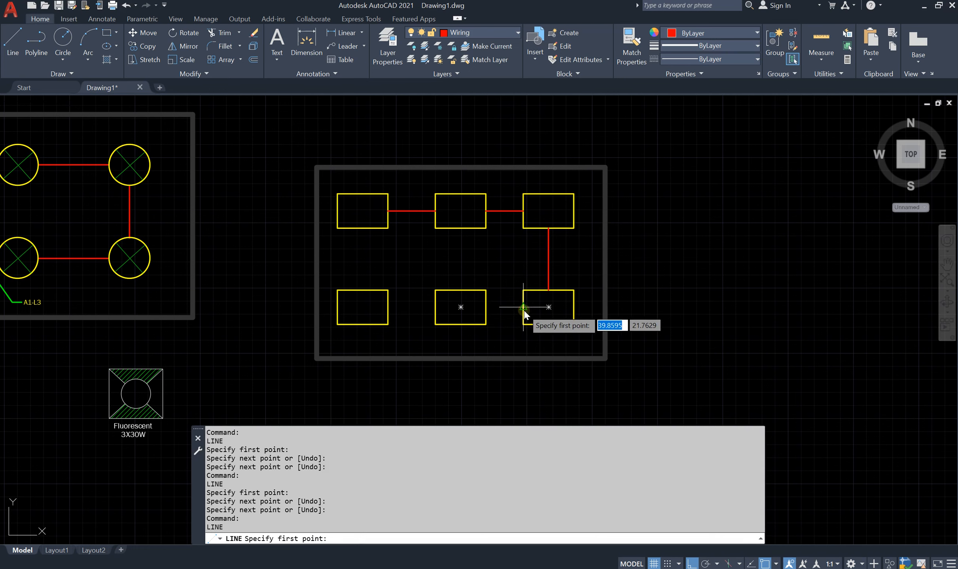
left_click(523, 308)
left_click(488, 307)
key("Return")
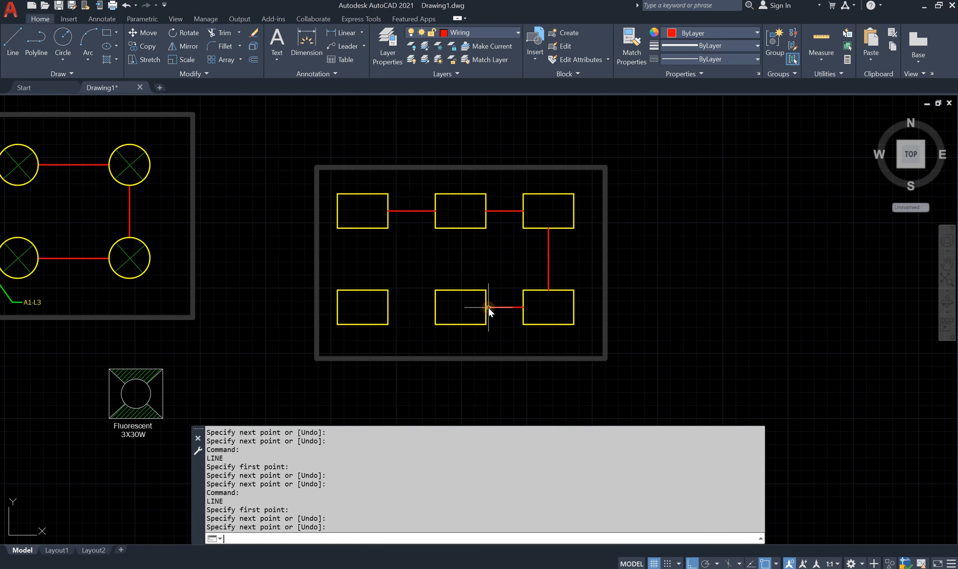
key("Return")
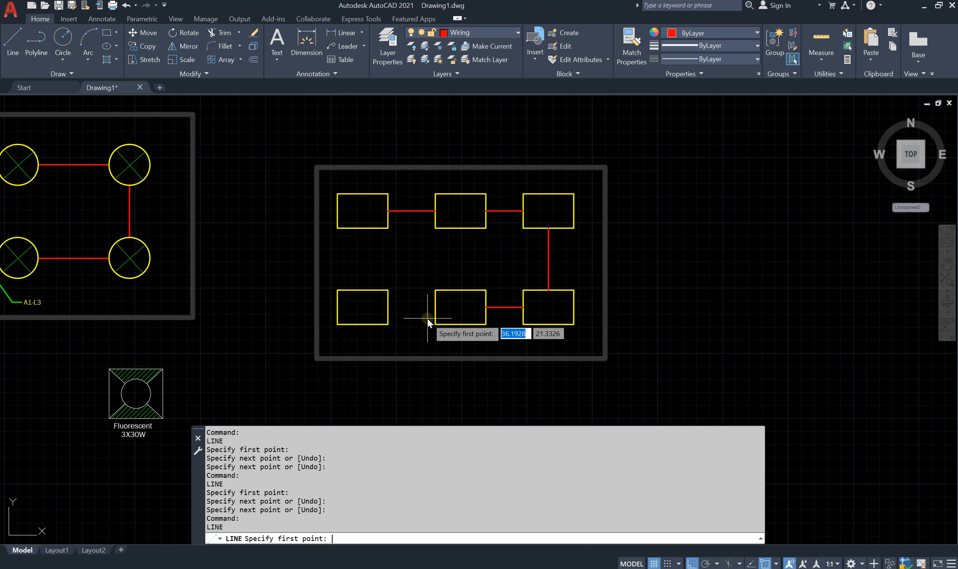
left_click(430, 309)
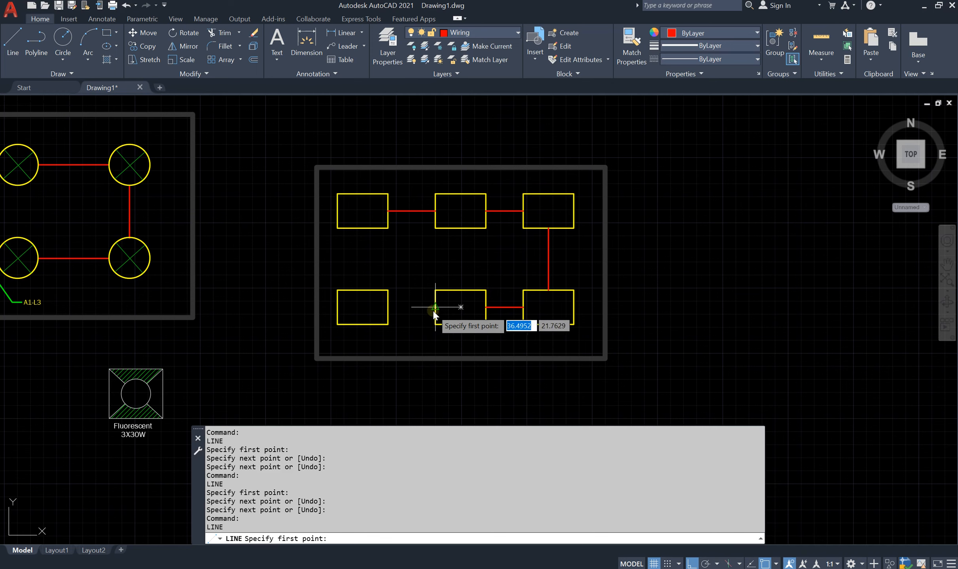
left_click(390, 308)
key("Return")
- Shrink the command window back to a single input line
scroll(389, 307, "down", 4)
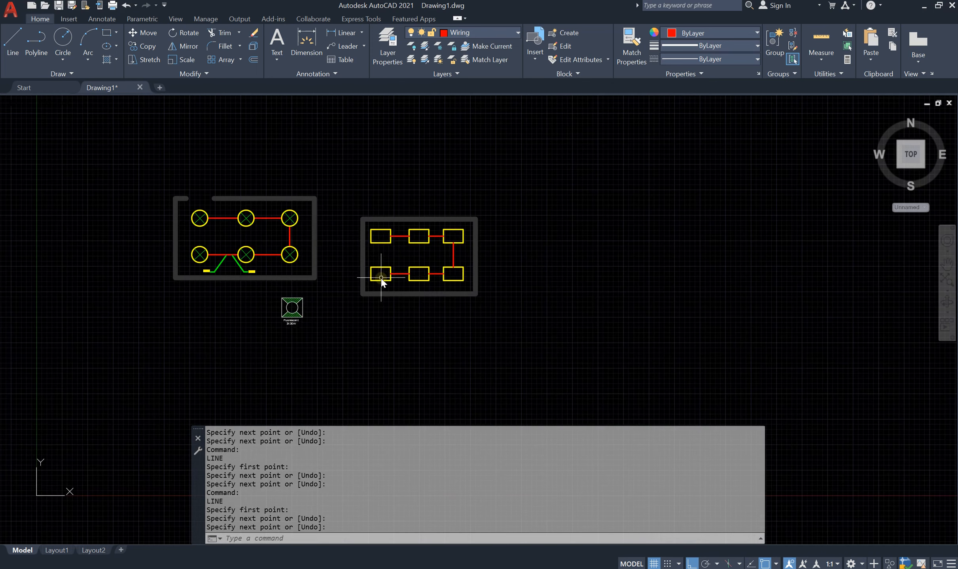
scroll(380, 272, "up", 7)
scroll(362, 260, "down", 4)
scroll(467, 226, "up", 4)
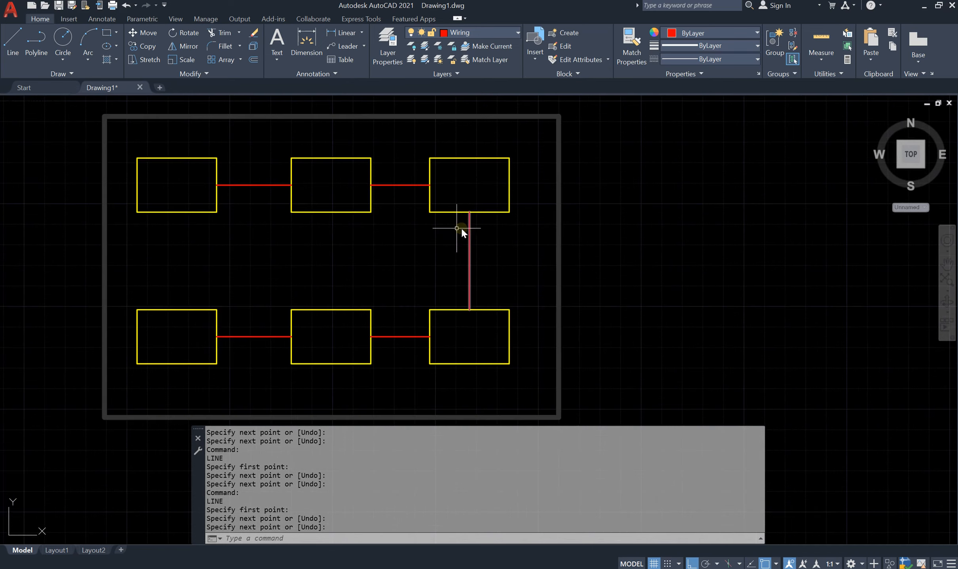
scroll(395, 229, "down", 2)
scroll(269, 258, "up", 3)
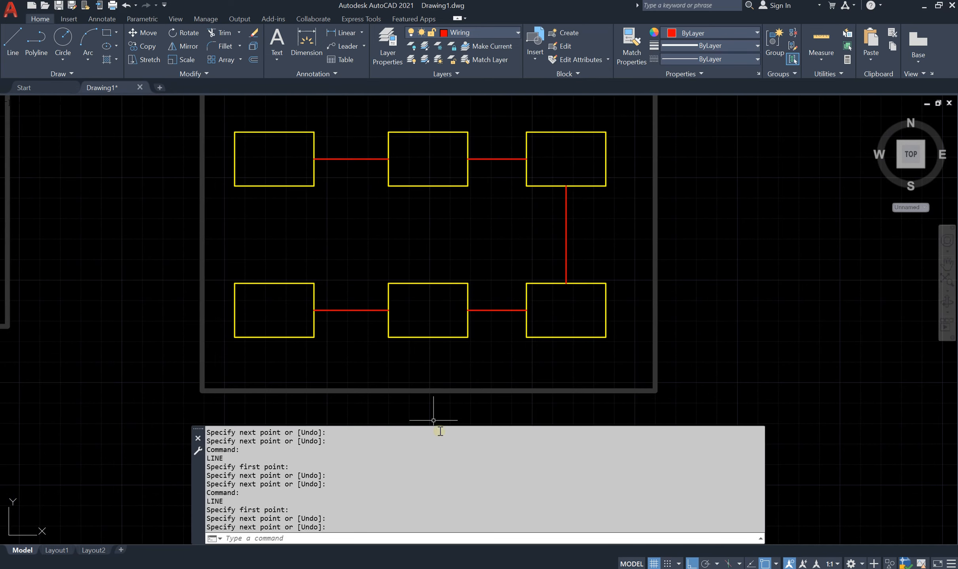
left_click_drag(440, 426, 438, 521)
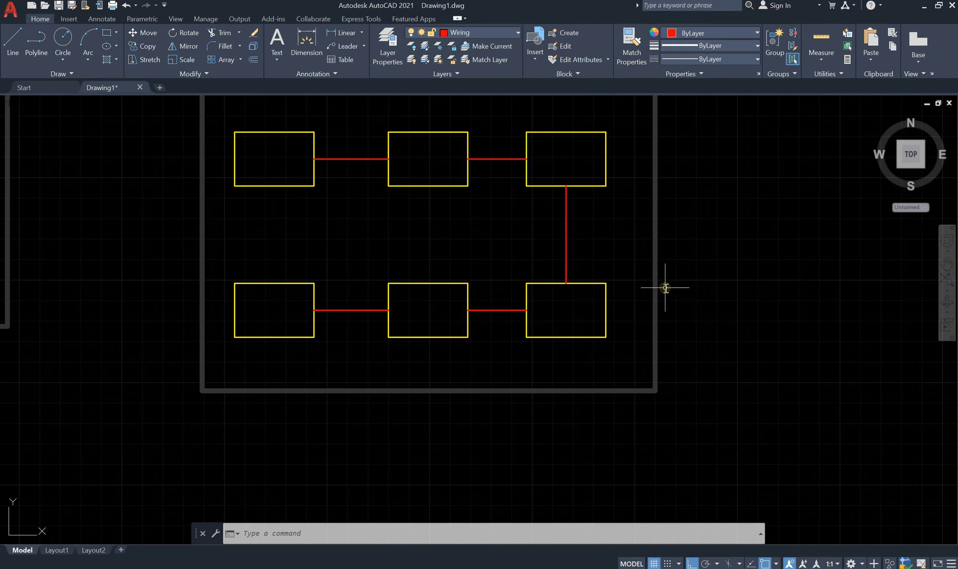
- Open the Options dialog, expand Automatic Save File Location to its folder path, and look at browsing for another folder without choosing one
scroll(665, 288, "down", 3)
scroll(562, 256, "up", 3)
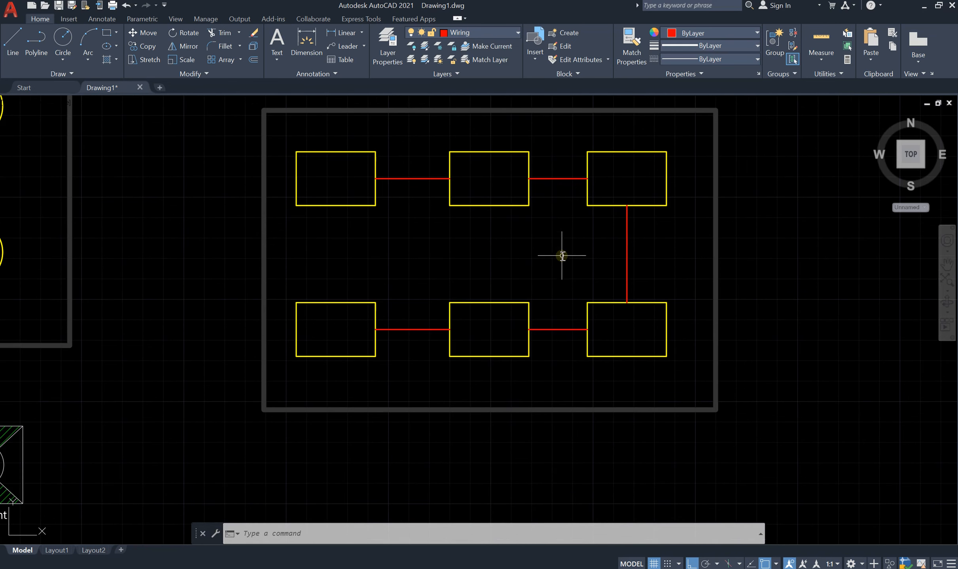
left_click(13, 13)
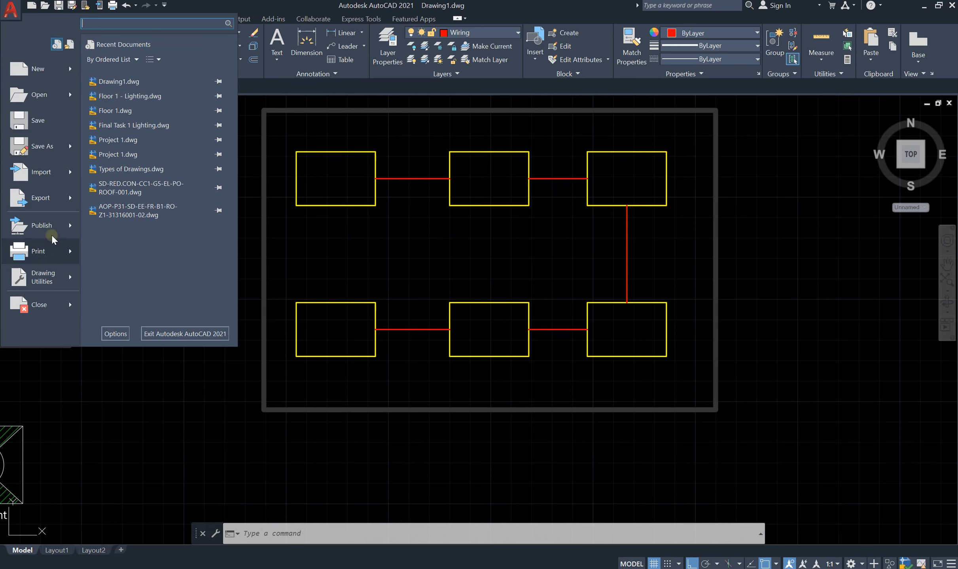
left_click(112, 334)
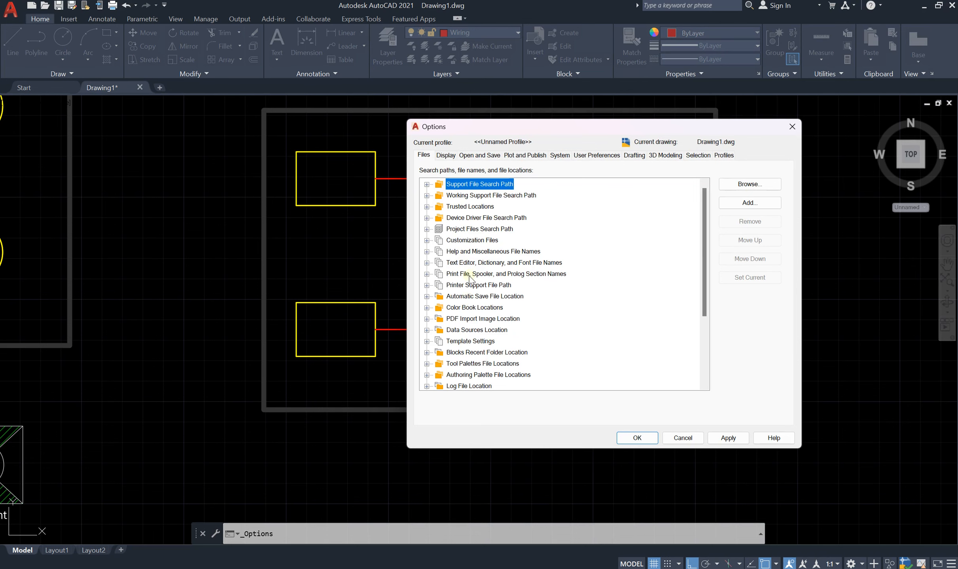
left_click(426, 297)
left_click(503, 309)
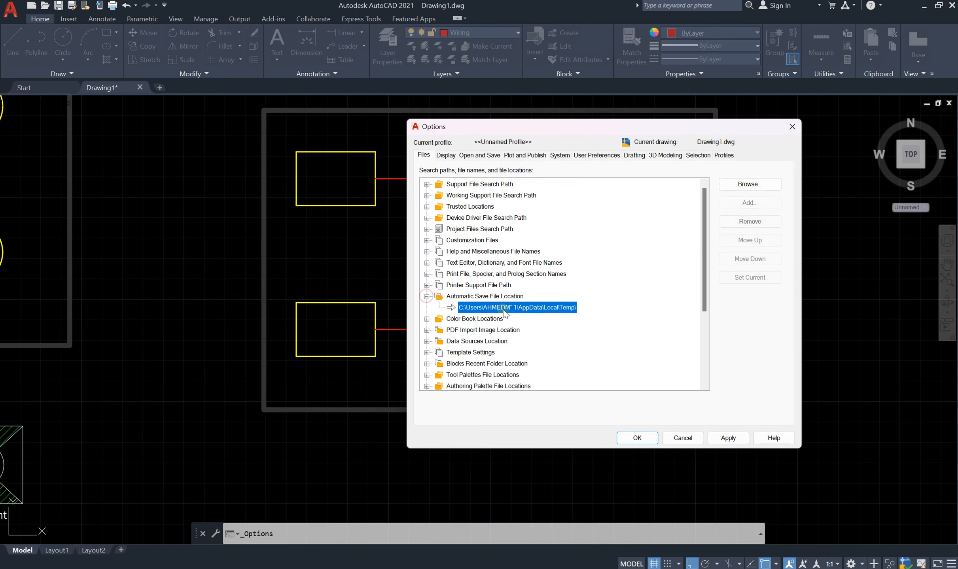
left_click(742, 183)
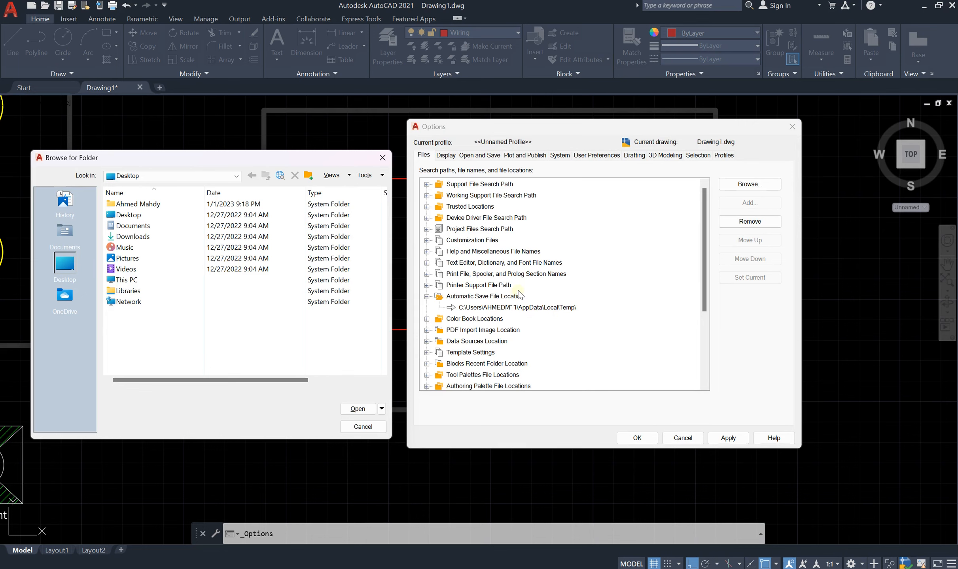
left_click(362, 427)
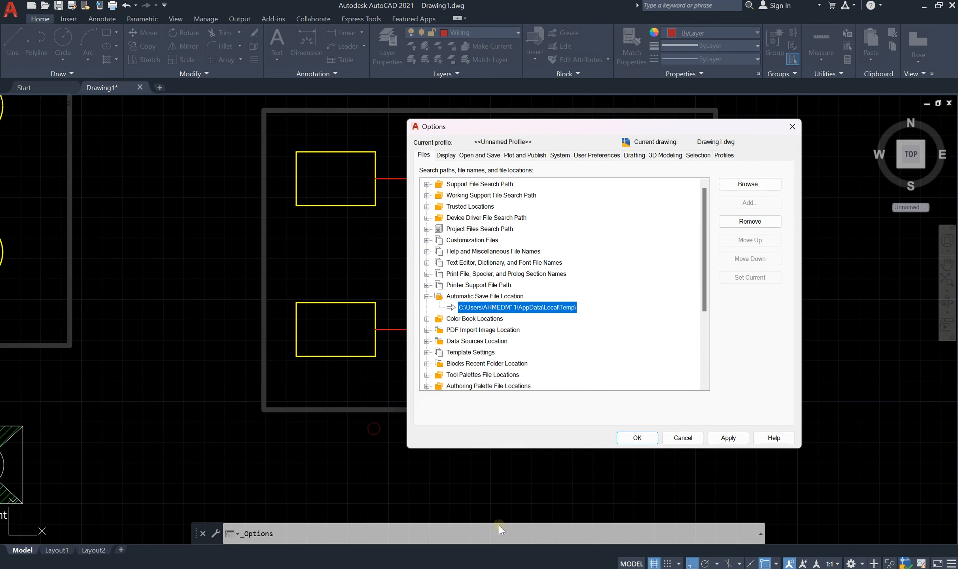
- Switch to File Explorer in the Downloads folder and shrink its window so the Options dialog is partly uncovered
right_click(477, 565)
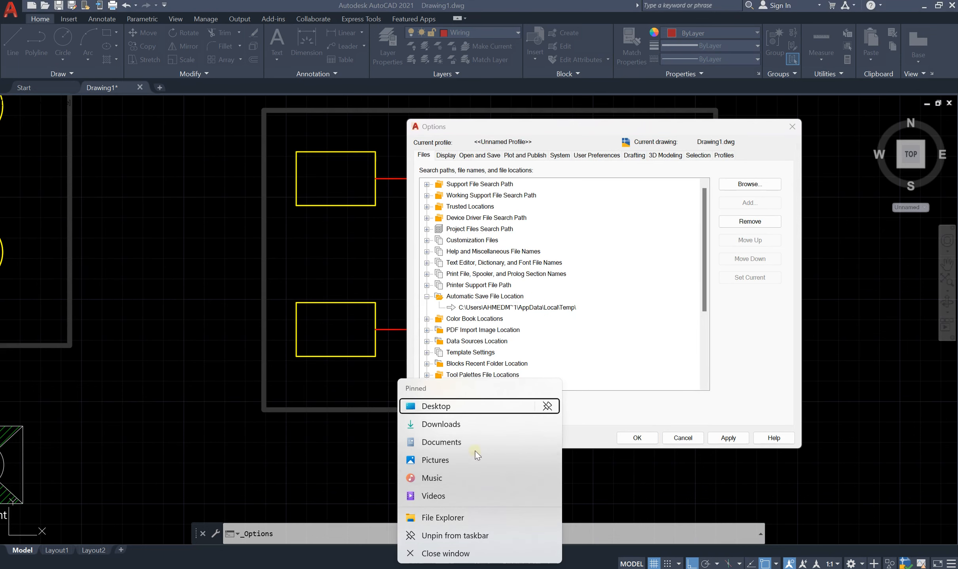
left_click(476, 429)
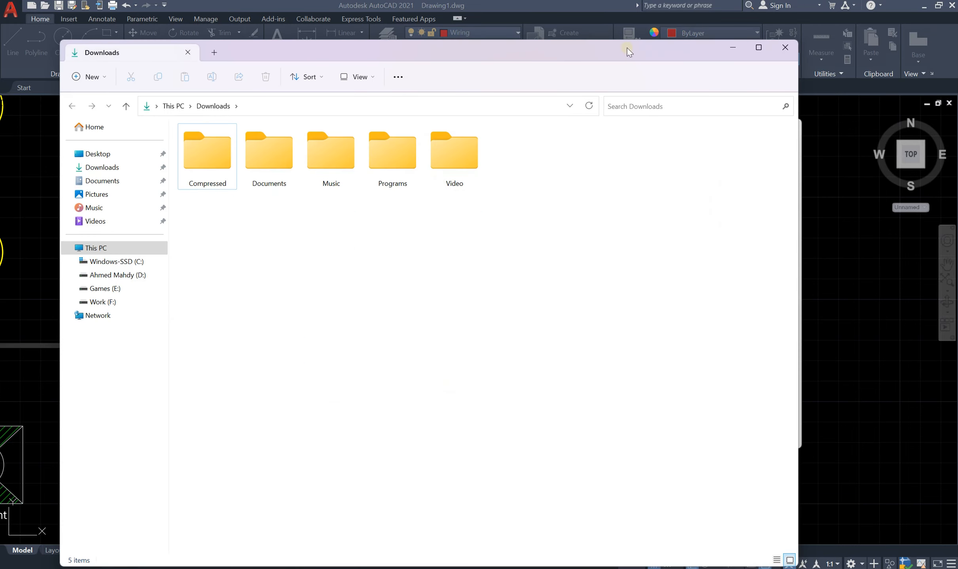
left_click_drag(134, 52, 99, 99)
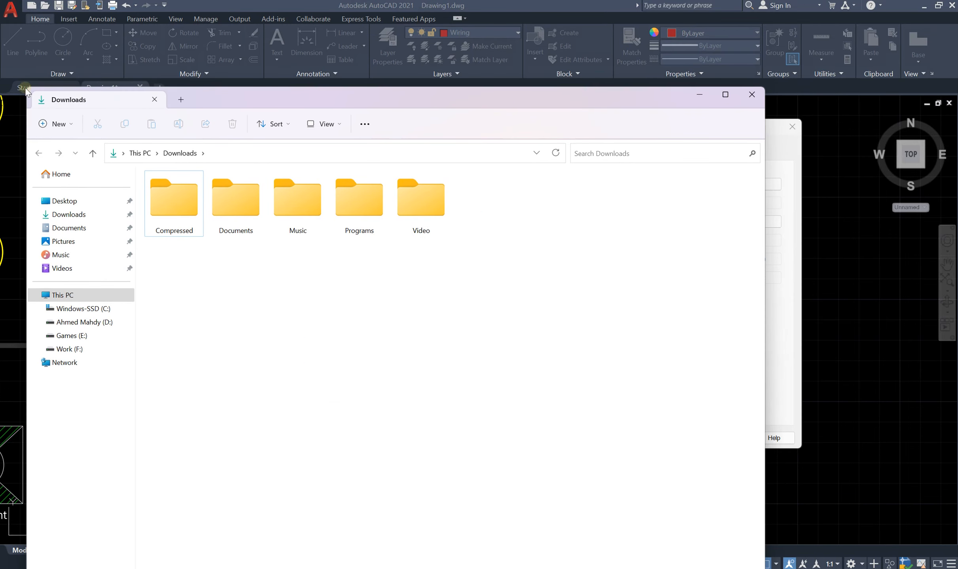
left_click_drag(28, 88, 266, 311)
left_click_drag(478, 323, 323, 208)
- Browse to the user's profile folder inside Users on the C: drive and move the File Explorer window beside the Options dialog
left_click(166, 415)
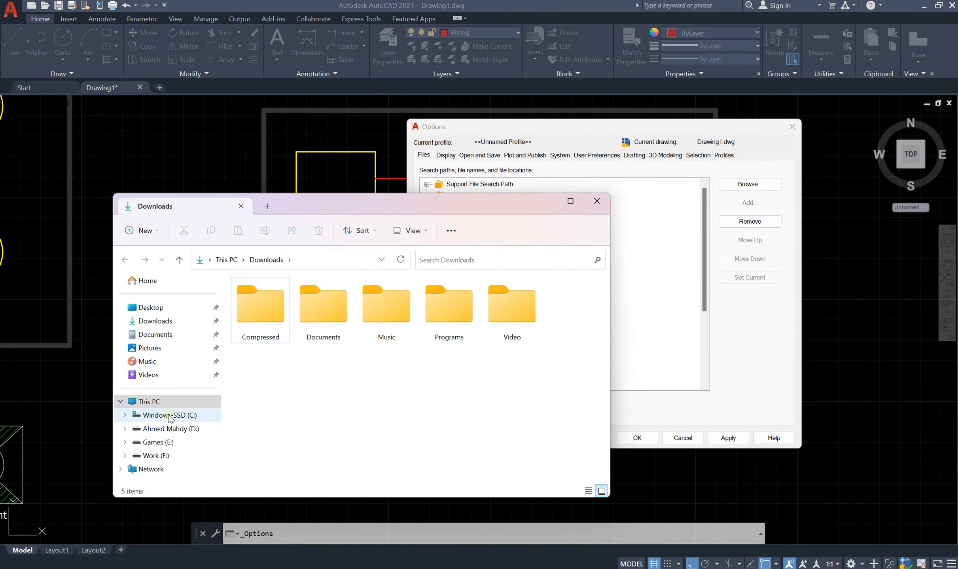
scroll(369, 364, "down", 1)
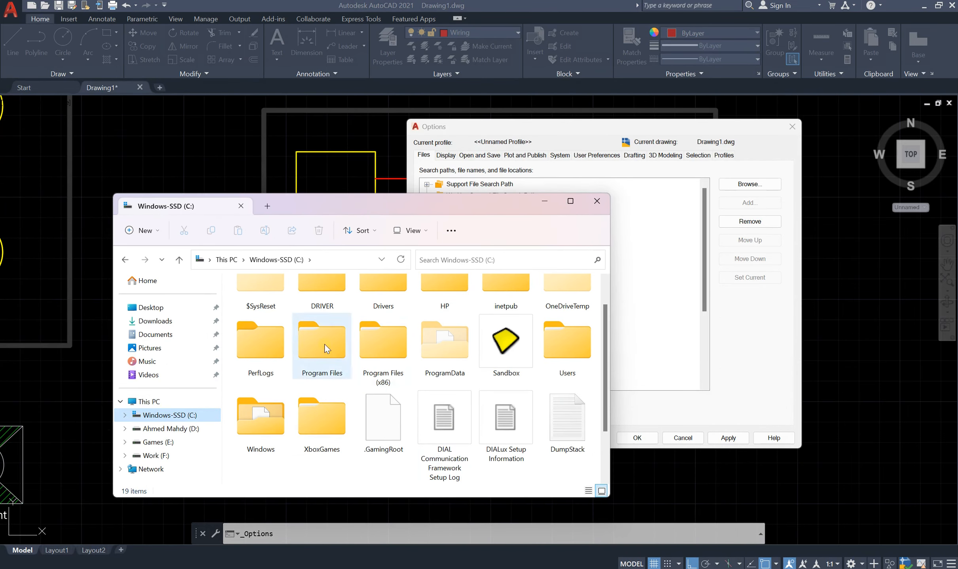
scroll(396, 403, "down", 2)
scroll(396, 403, "up", 3)
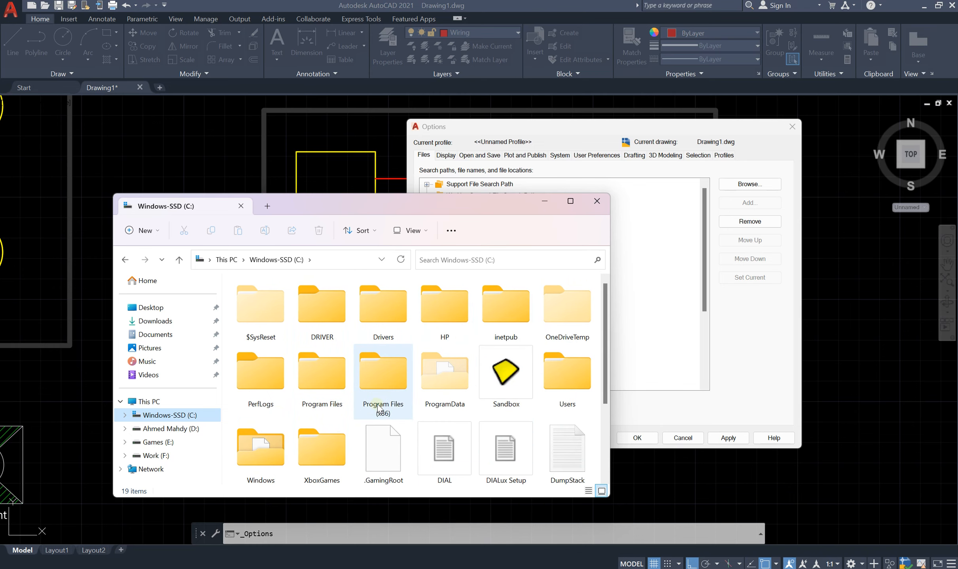
double_click(558, 393)
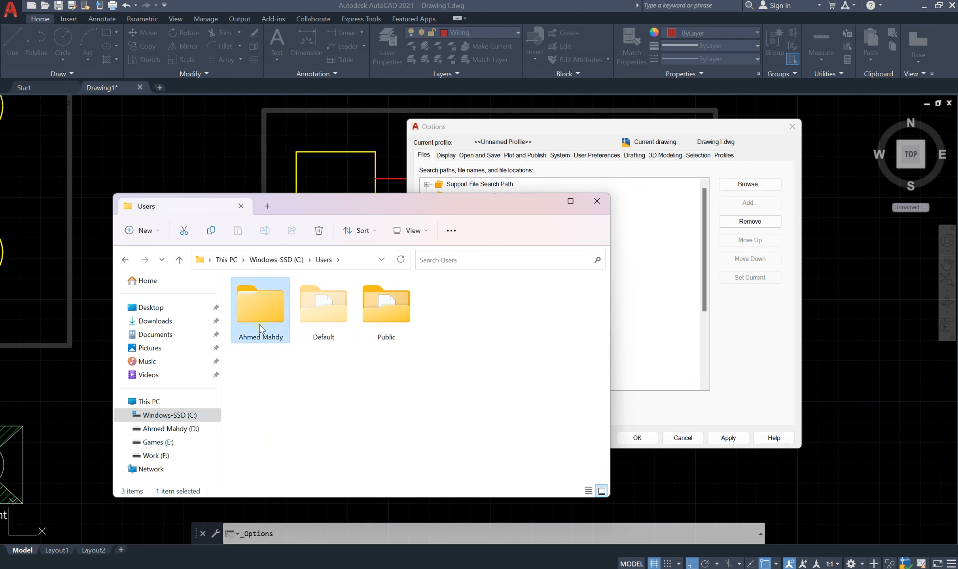
double_click(261, 325)
left_click_drag(526, 205, 304, 192)
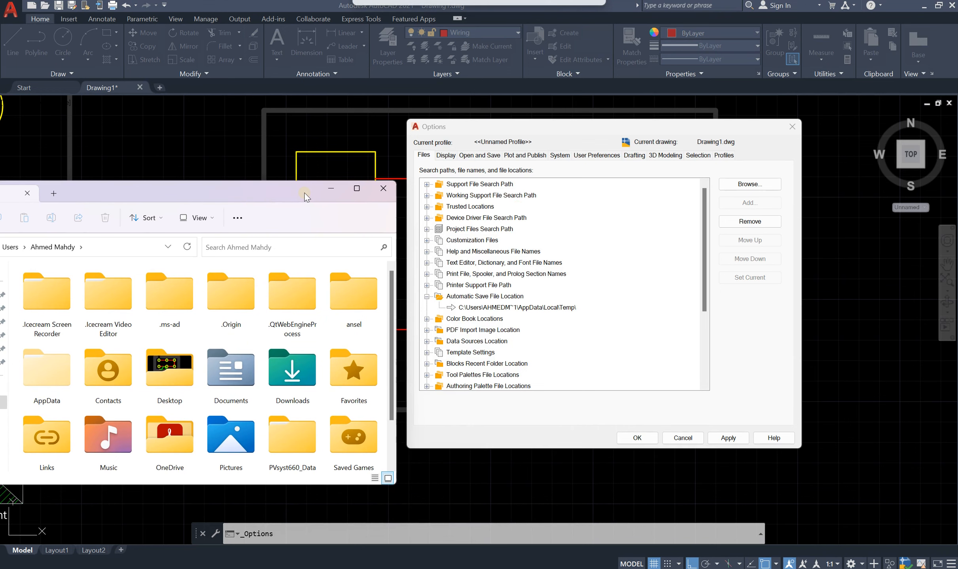
left_click_drag(304, 193, 393, 191)
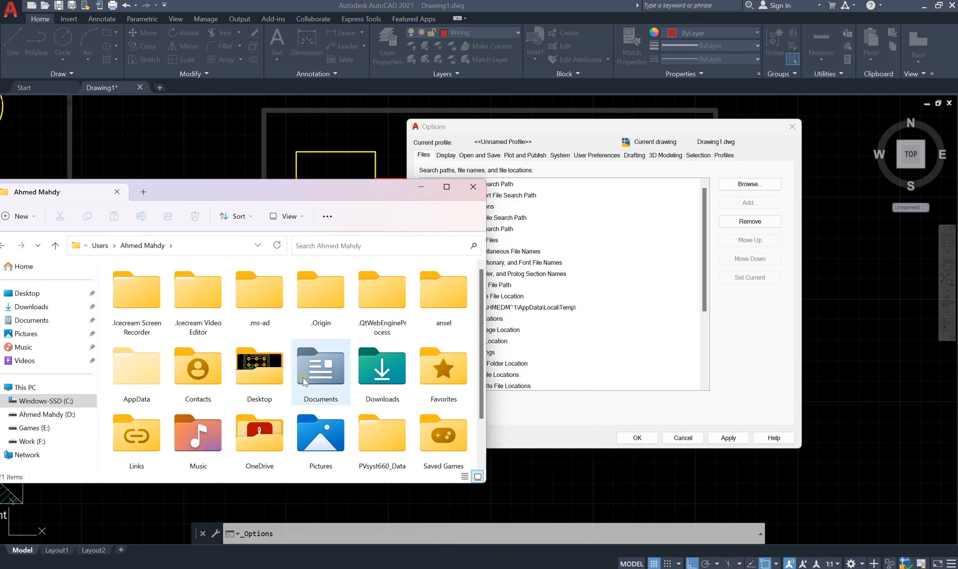
- Look inside the hidden AppData folder and return to the user's profile folder with nothing selected
double_click(144, 376)
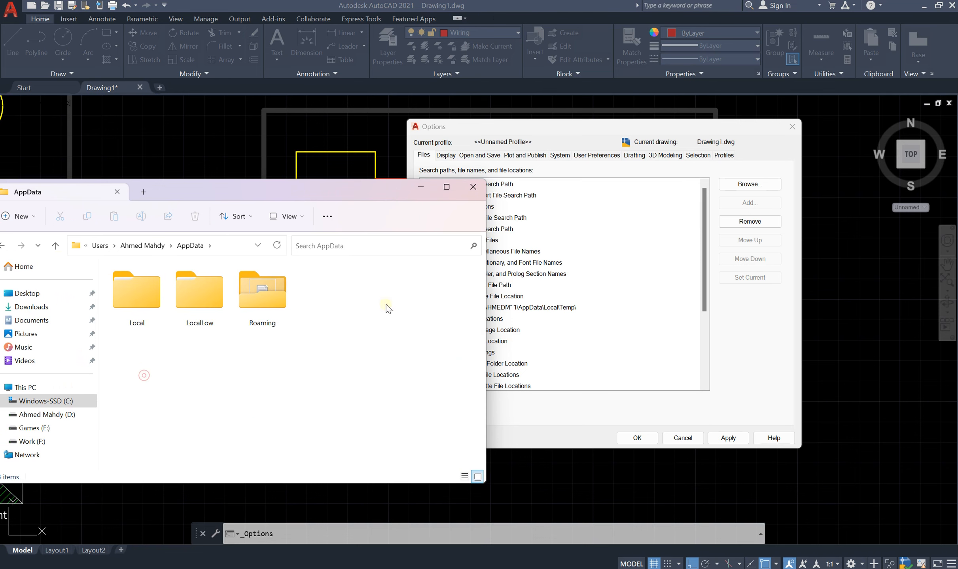
left_click(142, 246)
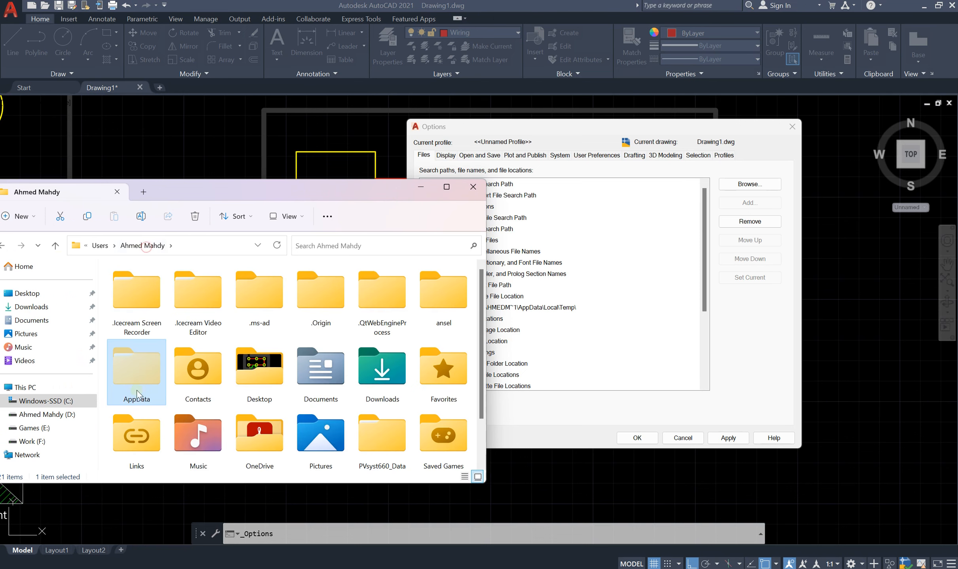
left_click(167, 337)
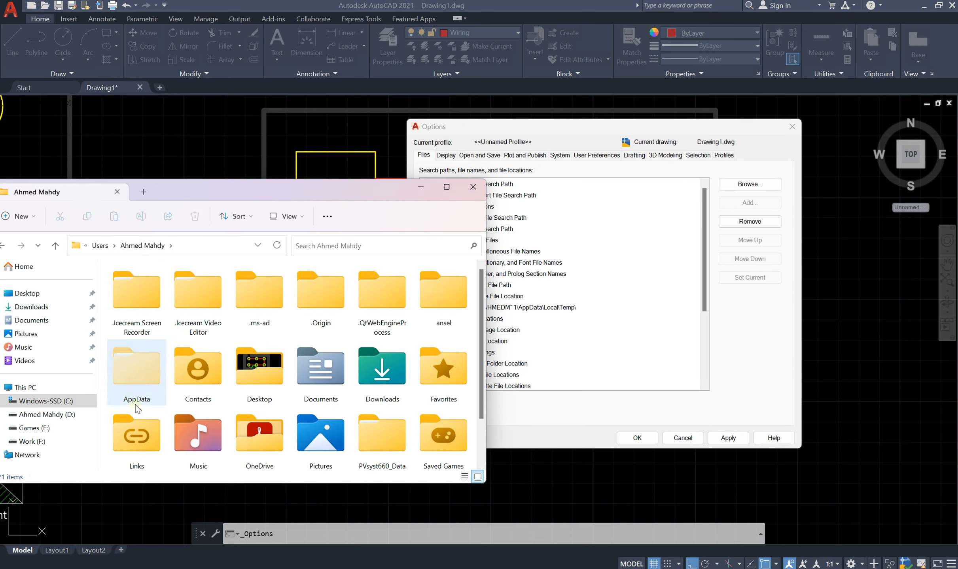
- Check the hidden files and folders setting in the Folder Options advanced view settings, and close the dialog without changes
left_click(327, 216)
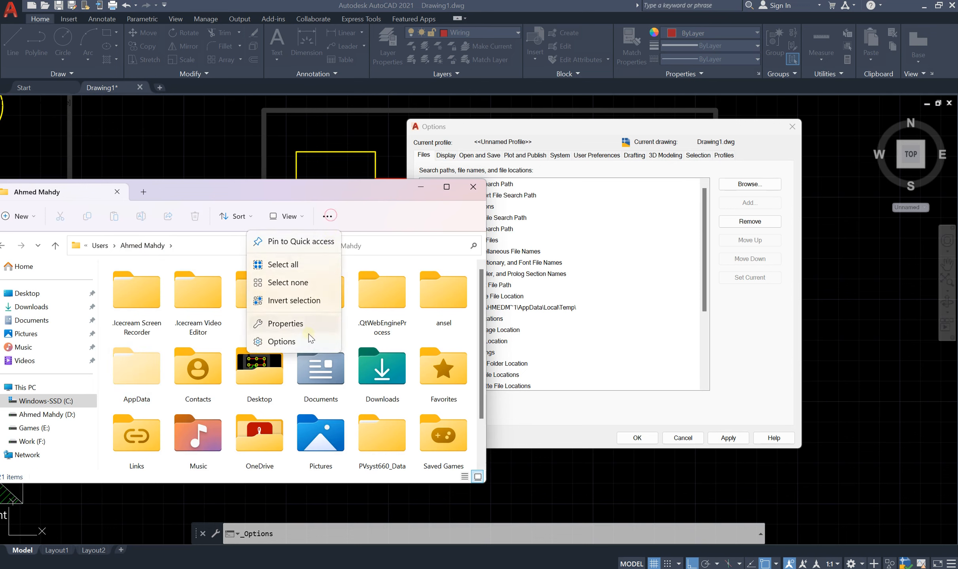
left_click(308, 340)
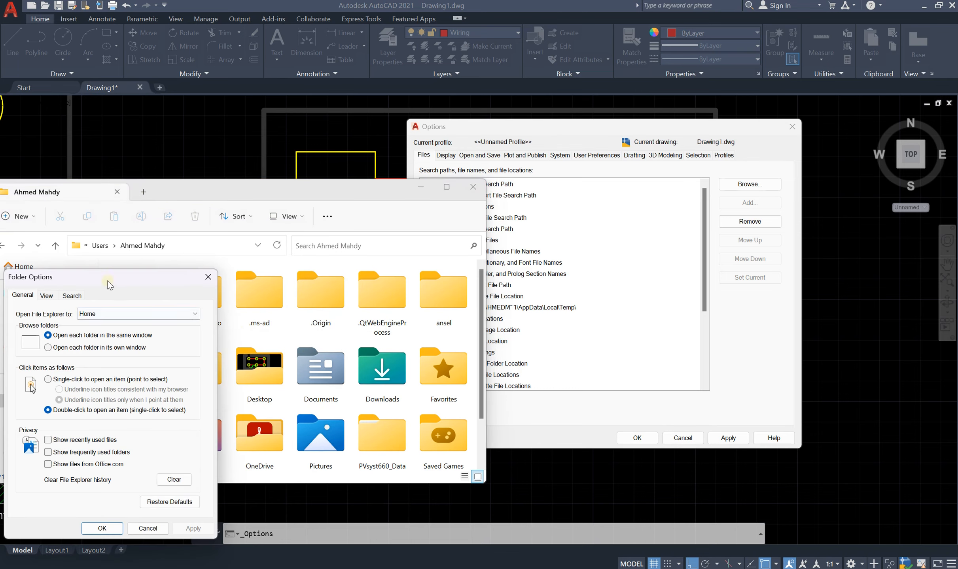
left_click_drag(110, 285, 518, 269)
left_click(455, 279)
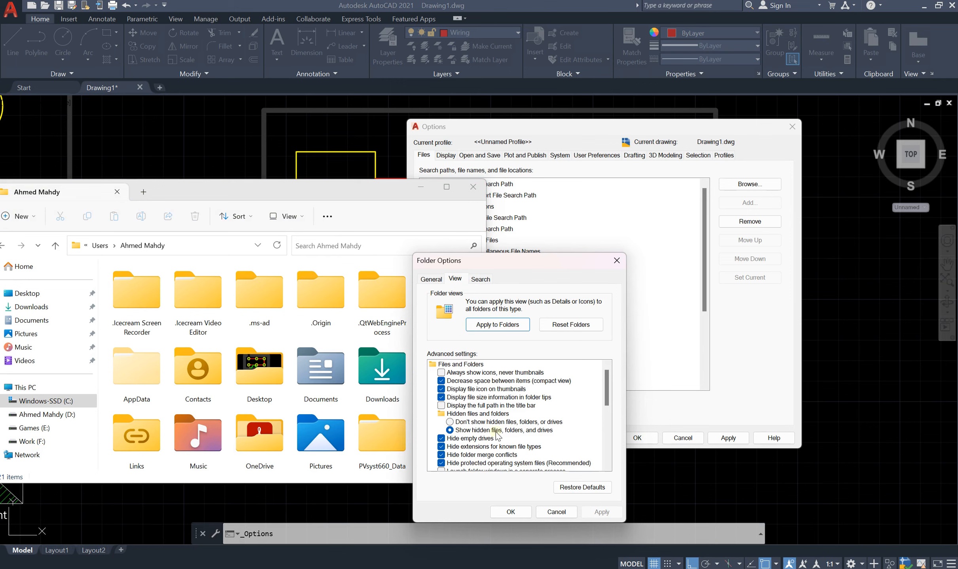
left_click(556, 512)
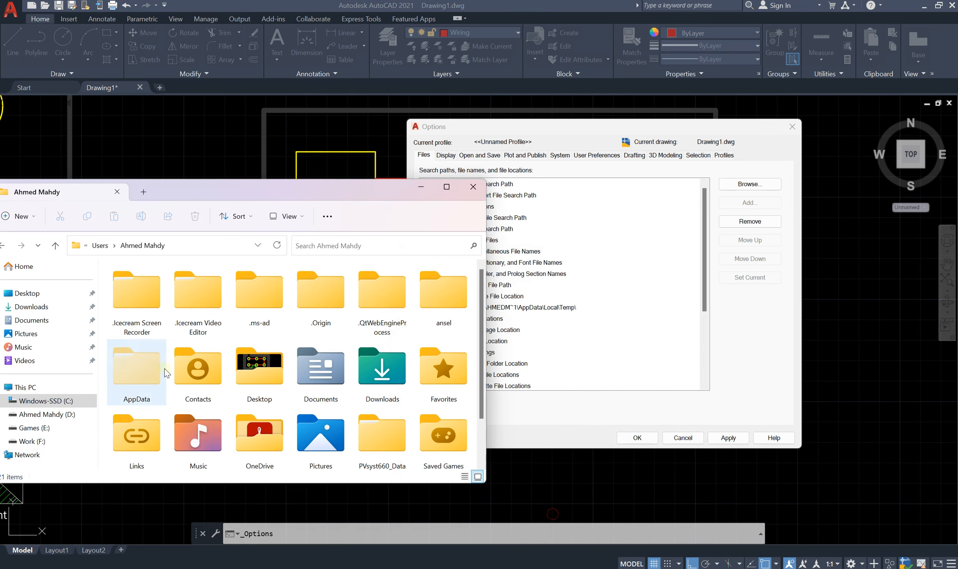
- Open the Autodesk folder inside AppData > Local
left_click(152, 375)
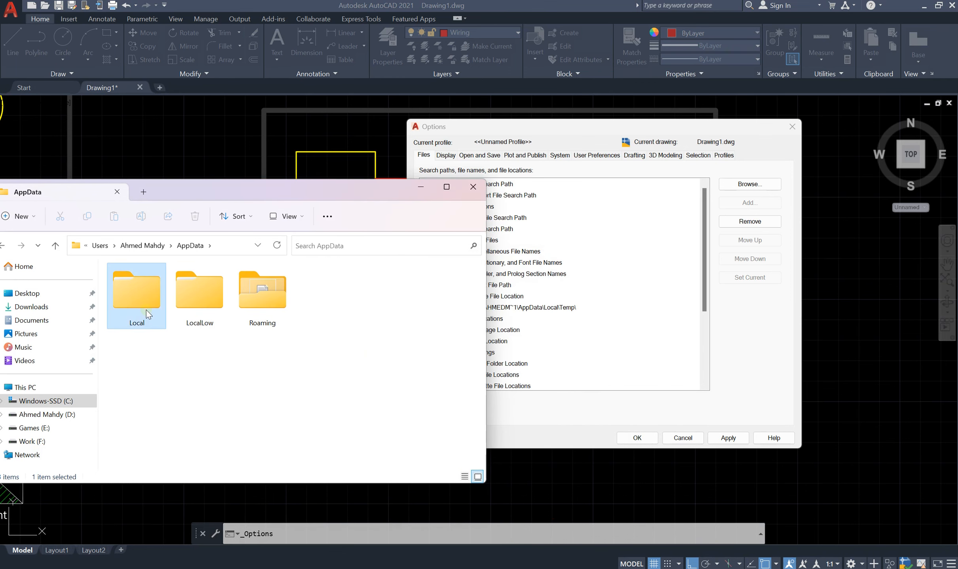
double_click(146, 309)
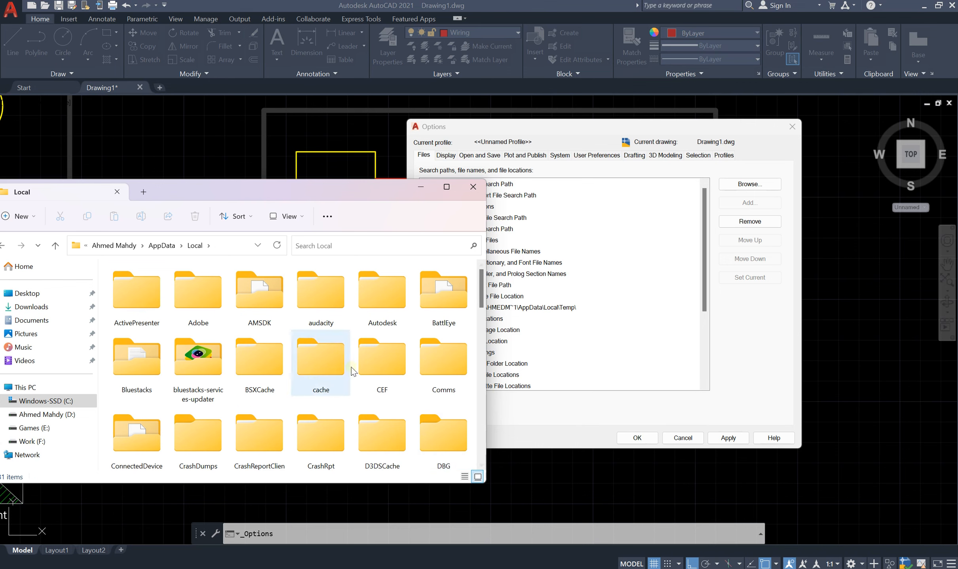
double_click(379, 311)
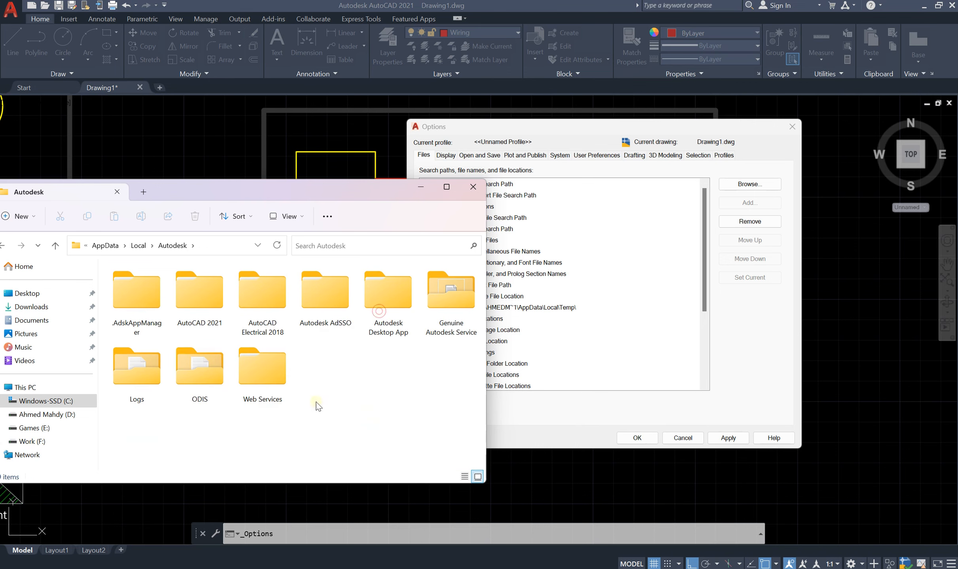
- Switch to AutoCAD's Options dialog to recheck the automatic save path, and return to File Explorer
left_click(529, 422)
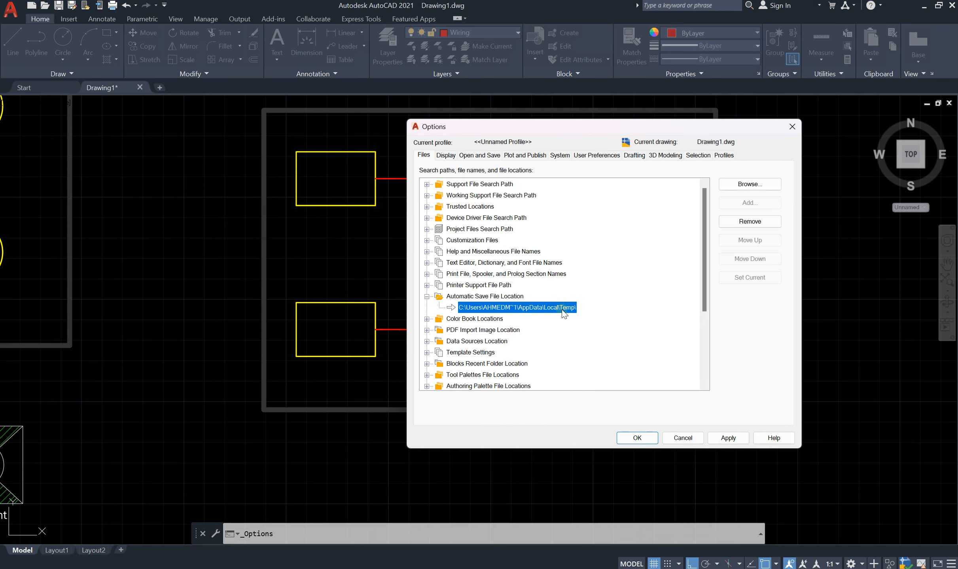
mouse_move(535, 566)
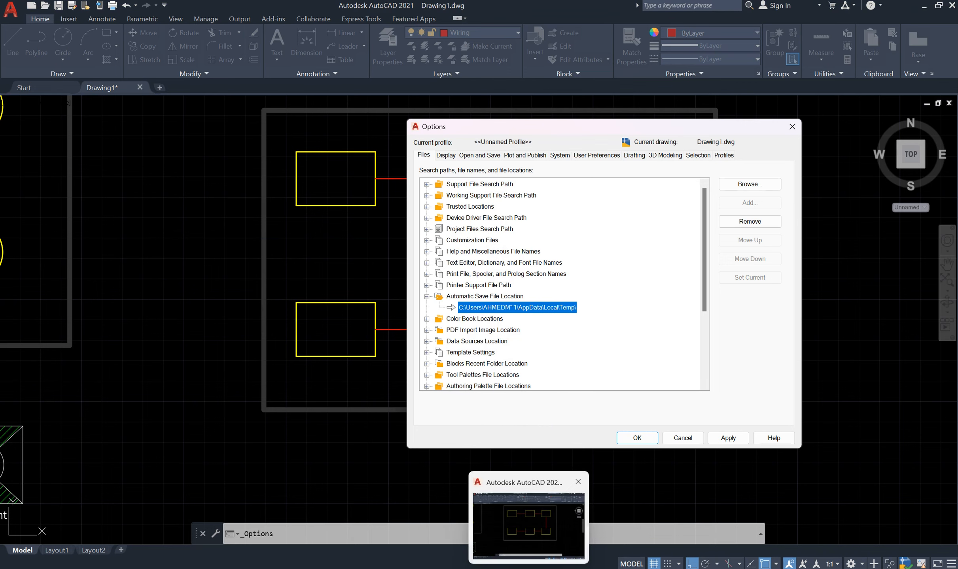
left_click(500, 519)
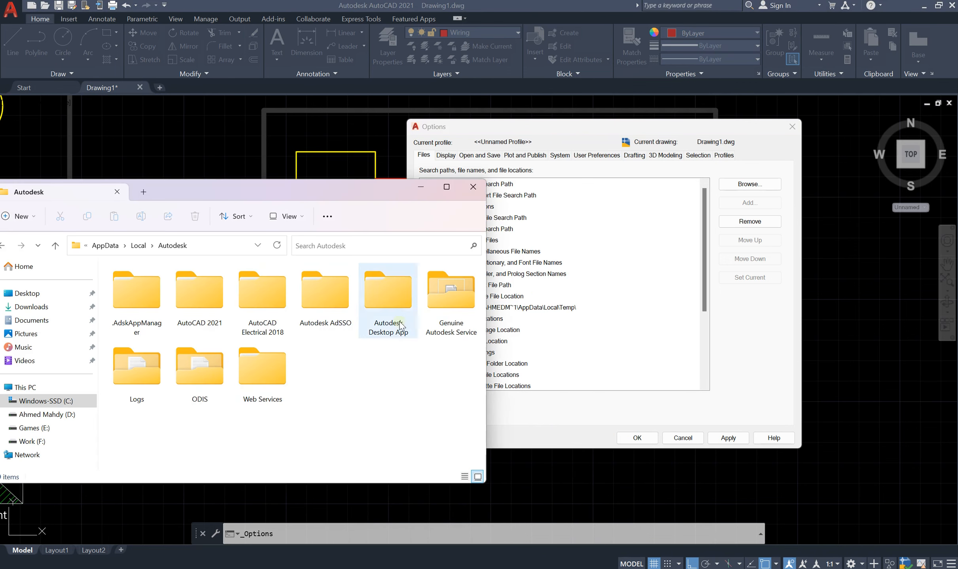
- Go back to the Local folder, open its Temp subfolder, and look through it for the Drawing1 automatic save files
left_click(146, 245)
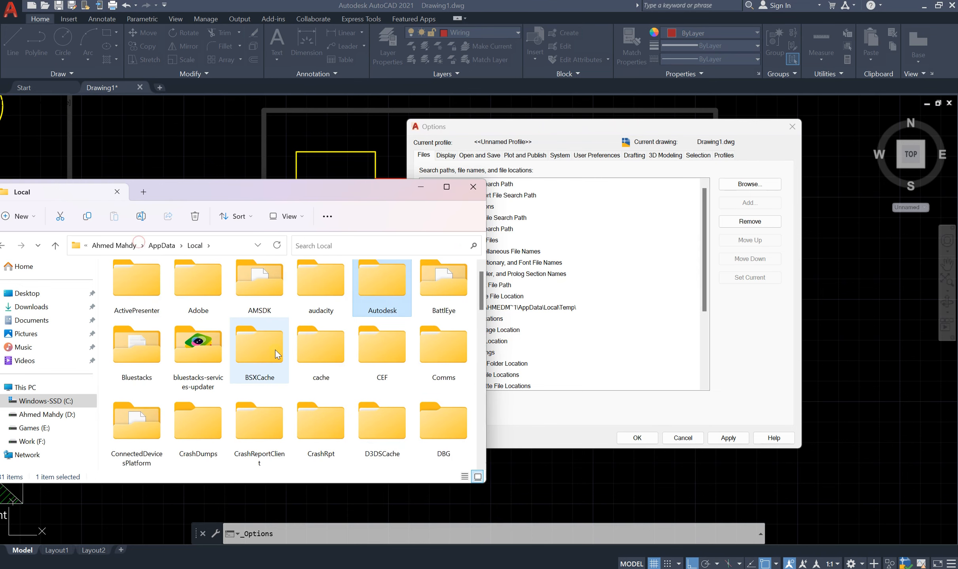
scroll(277, 354, "down", 5)
left_click(274, 421)
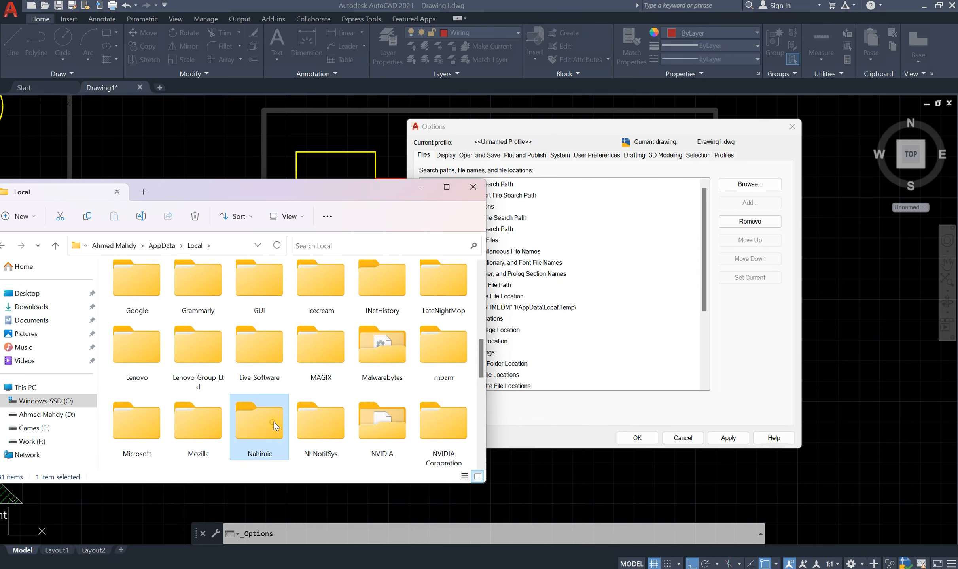
key("t")
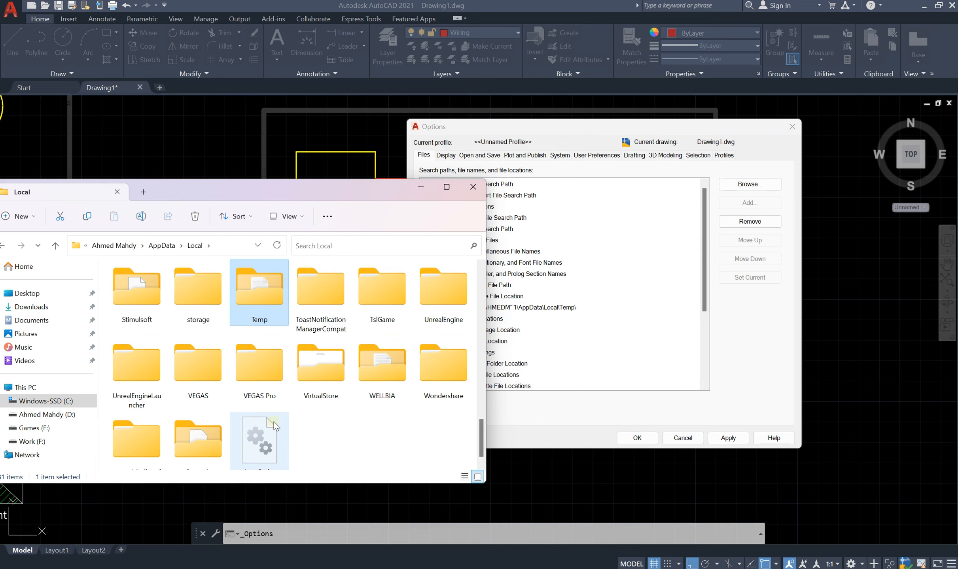
double_click(271, 298)
scroll(283, 354, "down", 10)
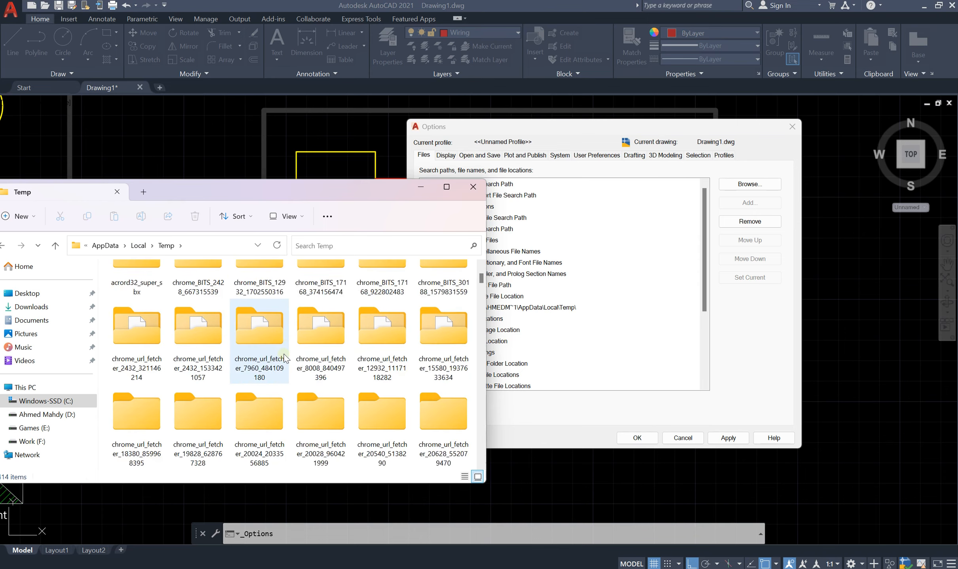
scroll(284, 354, "down", 10)
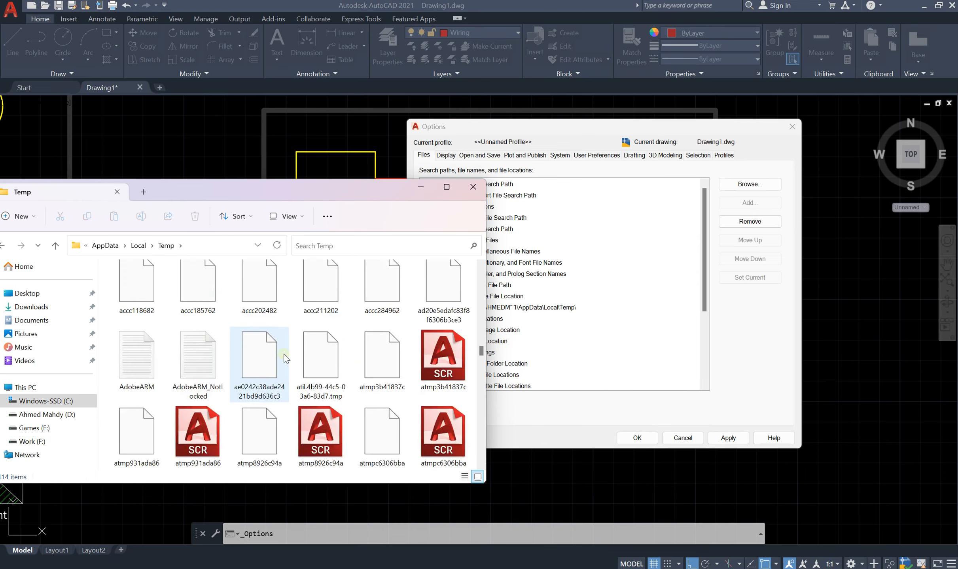
scroll(386, 404, "down", 10)
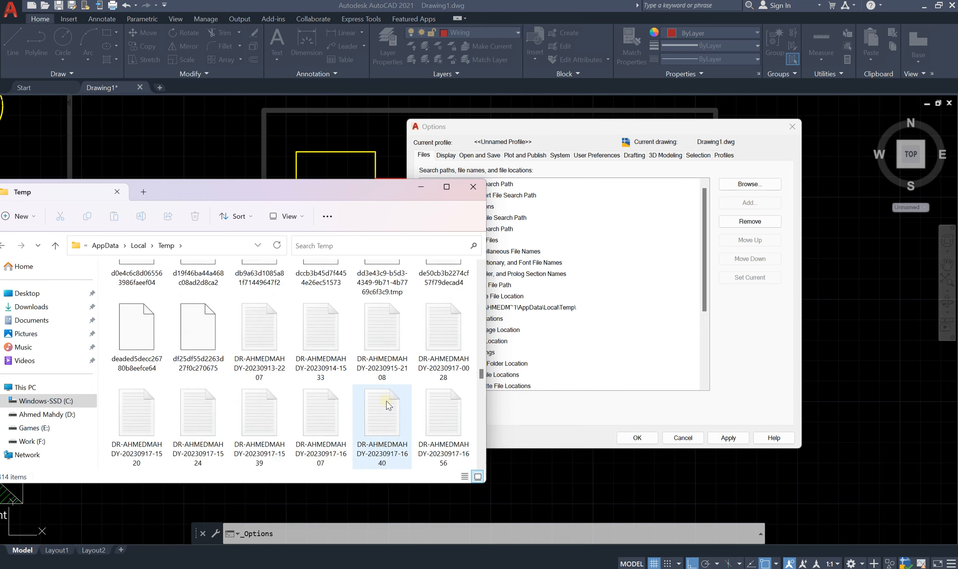
scroll(384, 404, "up", 5)
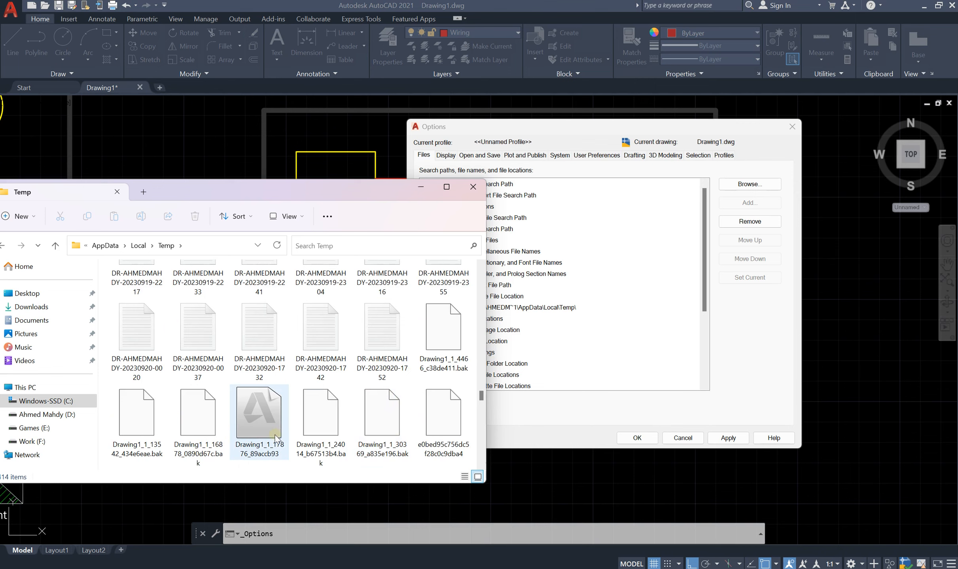
- Select the Drawing1_1_17876_89accb93 autosave file in the Temp folder and look through the remaining files around it
left_click(275, 438)
scroll(276, 435, "down", 1)
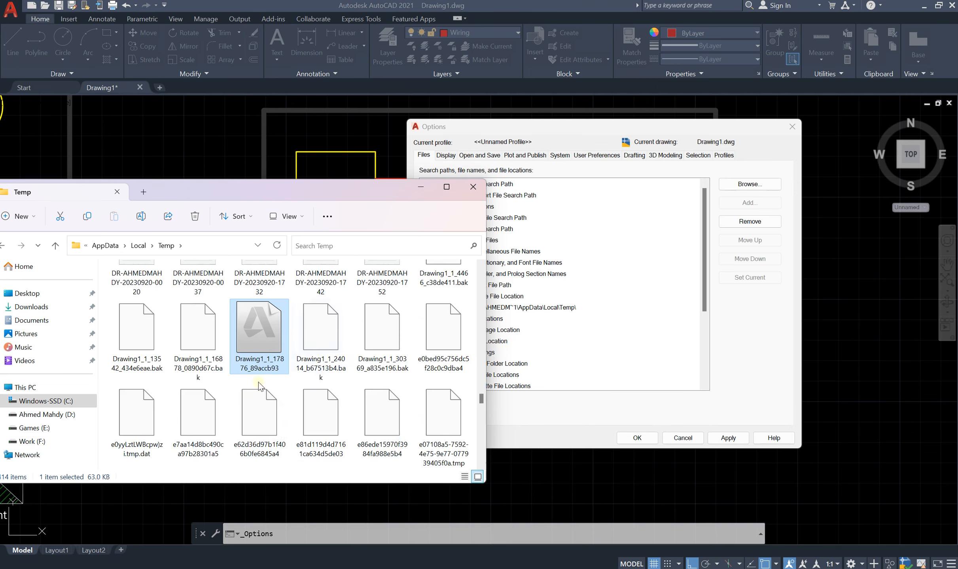
scroll(258, 382, "down", 10)
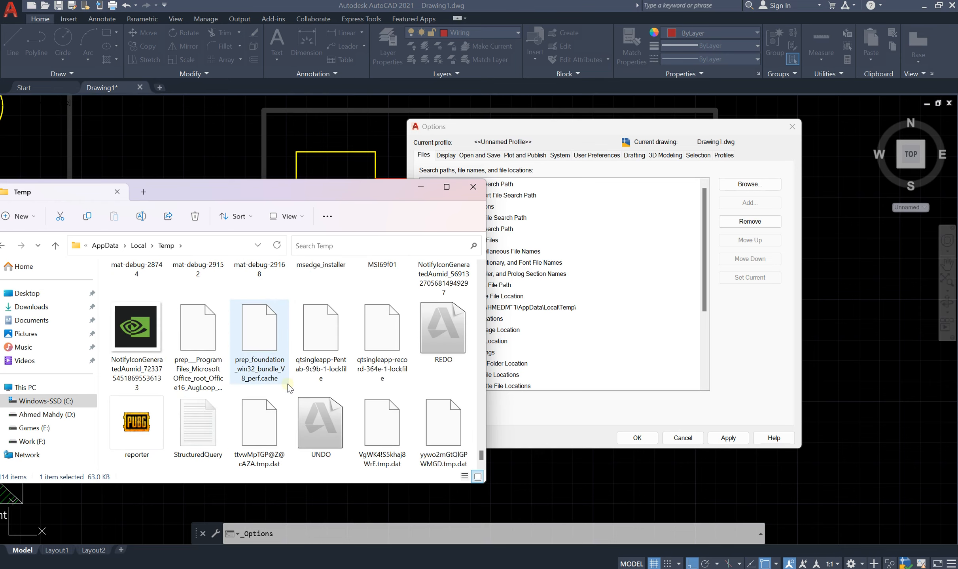
scroll(288, 384, "up", 8)
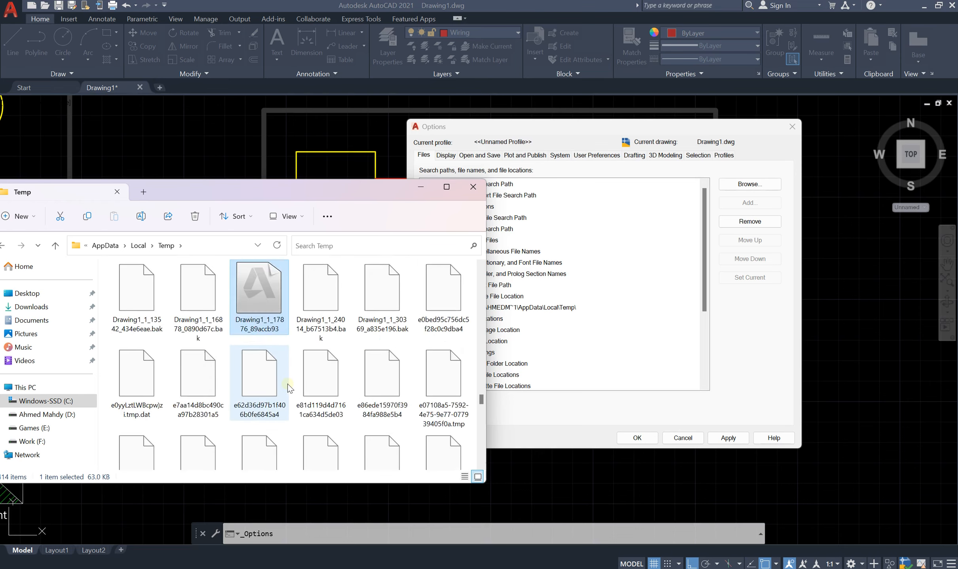
scroll(288, 387, "up", 3)
- Return to AutoCAD, close the Options dialog without changes, and enlarge the command history to read the automatic save path
left_click(427, 186)
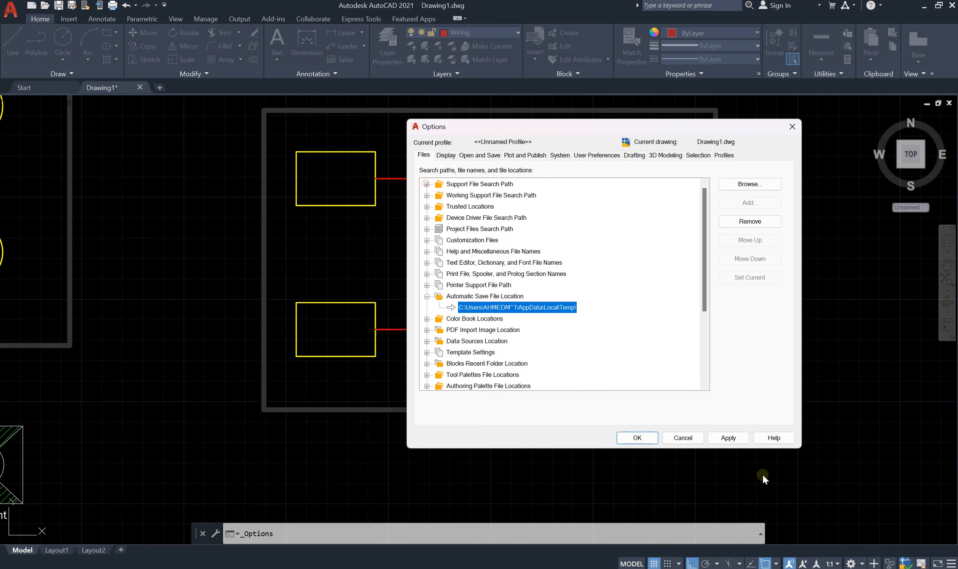
left_click(678, 438)
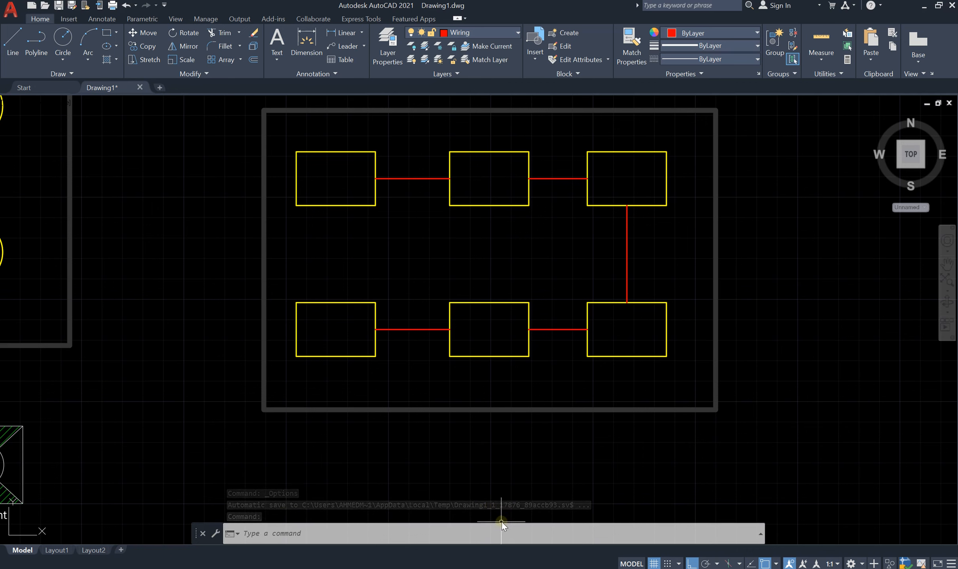
left_click_drag(498, 523, 492, 483)
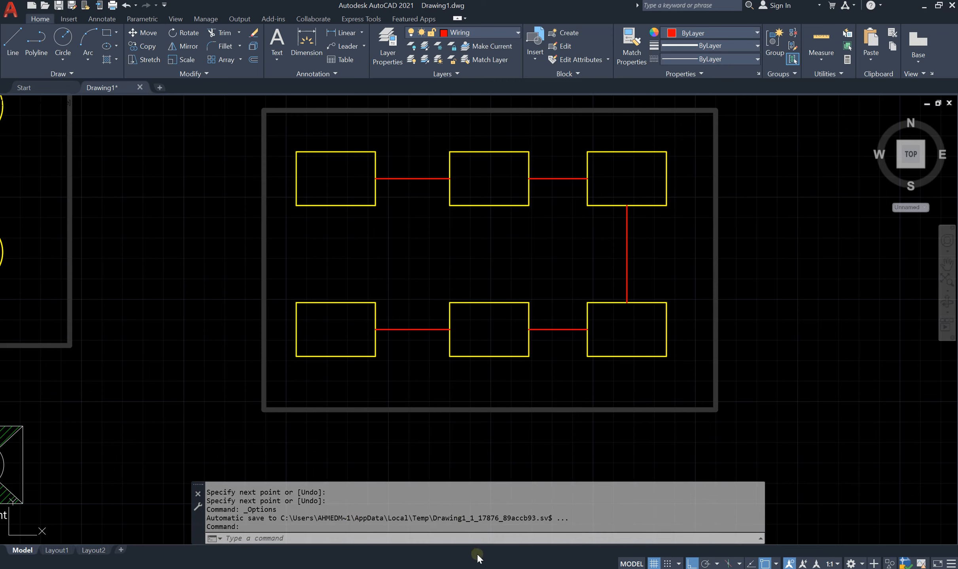
- Switch back to the Temp folder, locate the Drawing1_1_17876_89accb93 autosave file named in the command history, and minimize File Explorer
mouse_move(479, 566)
left_click(509, 522)
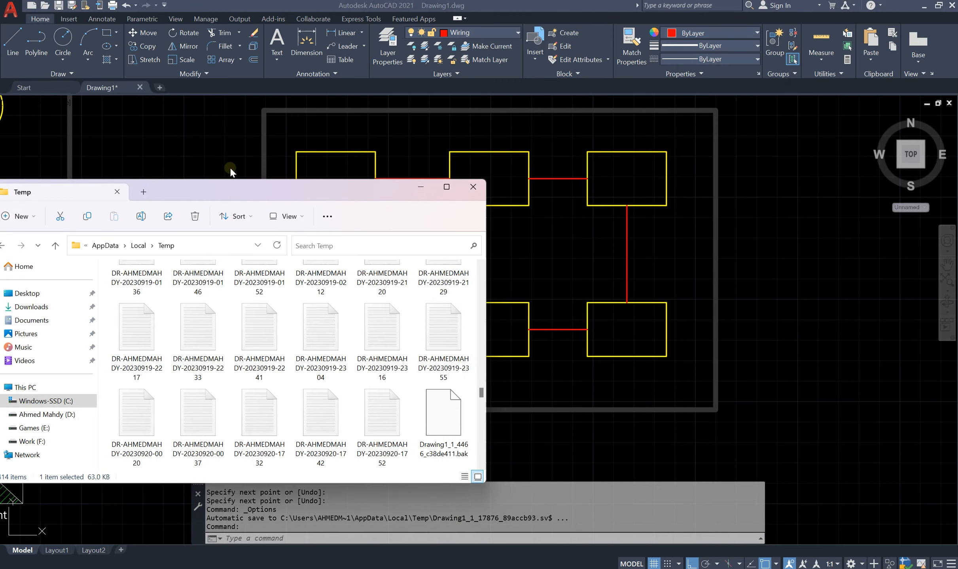
left_click_drag(231, 193, 331, 128)
left_click(333, 289)
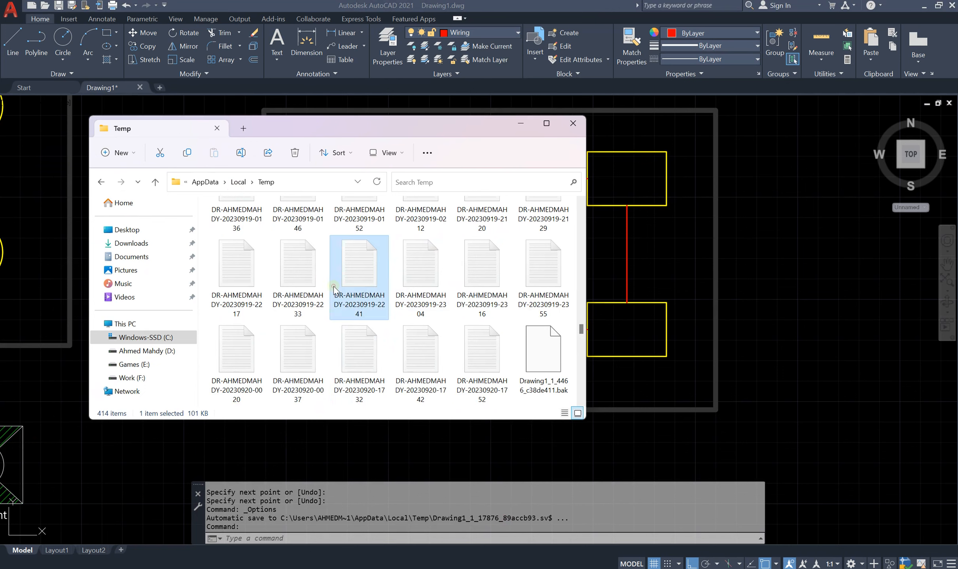
type("dra")
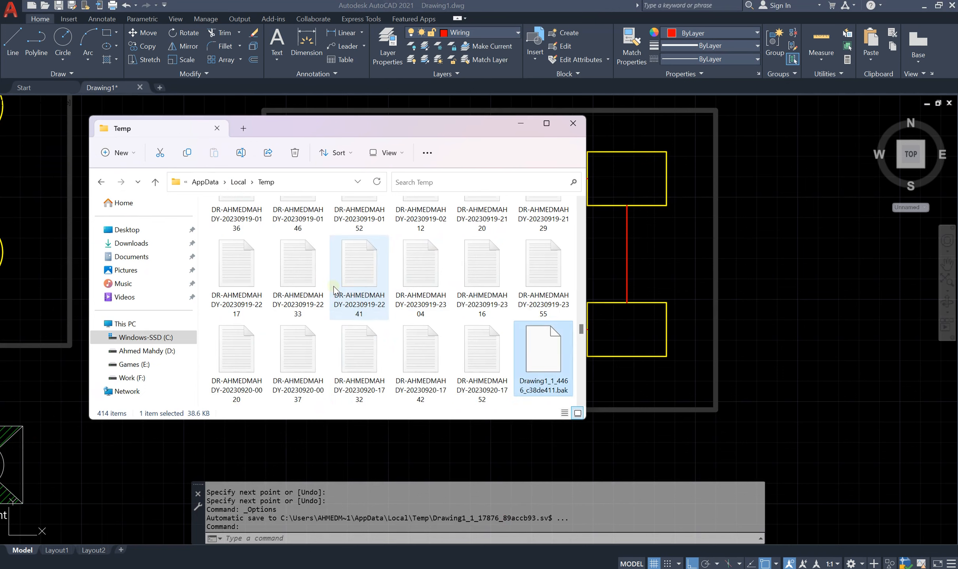
scroll(524, 336, "down", 1)
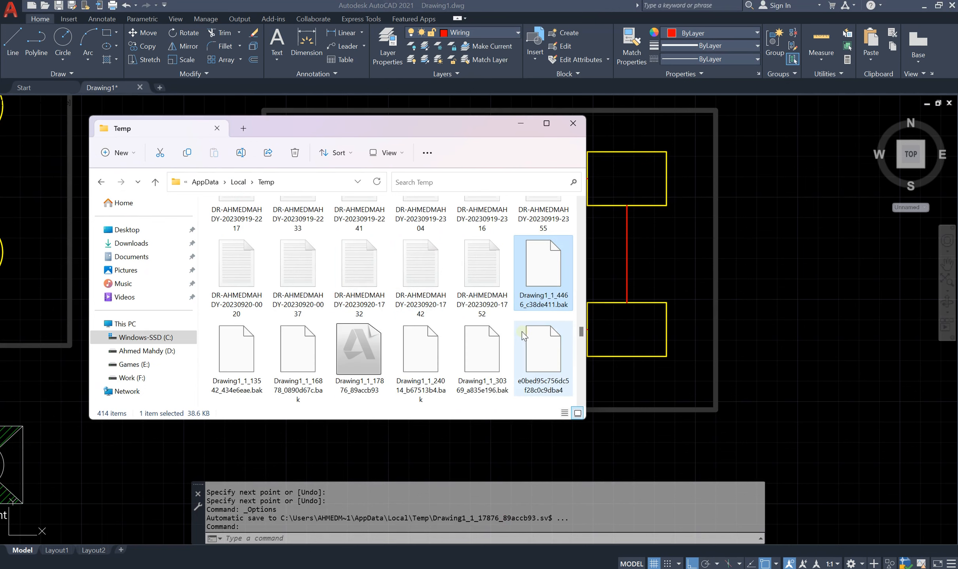
mouse_move(359, 392)
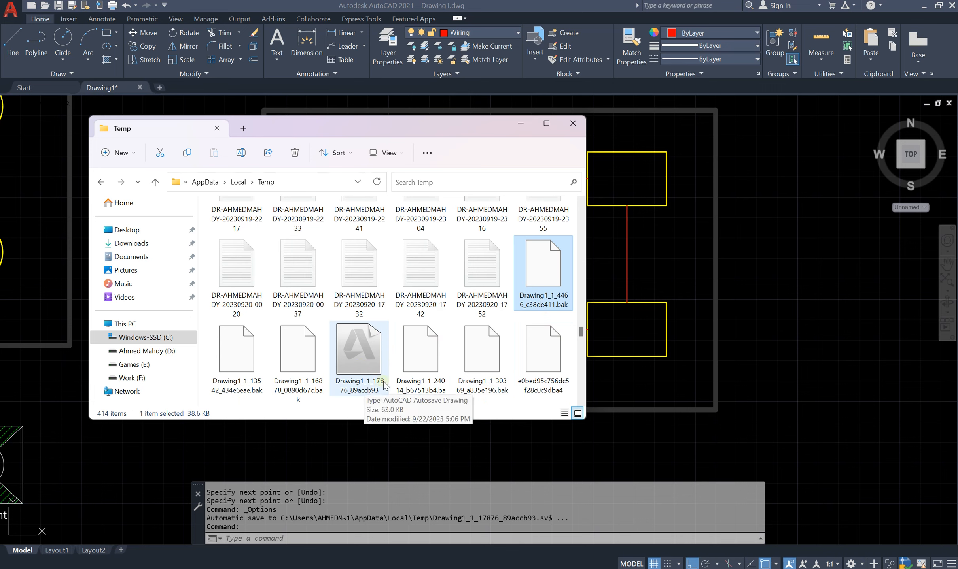
left_click(364, 379)
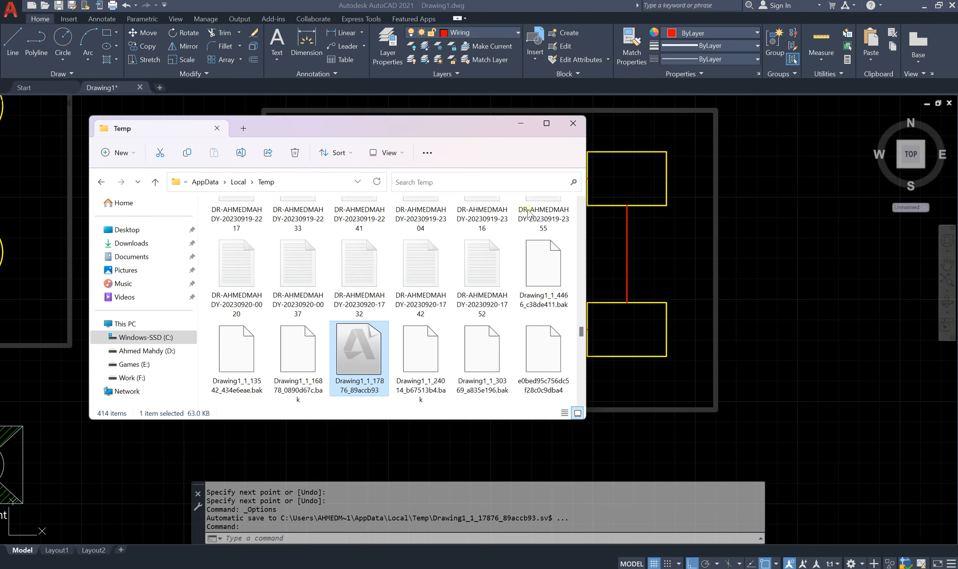
left_click(514, 126)
- Review both rooms in the unsaved drawing and open Windows Task Manager
scroll(684, 253, "down", 5)
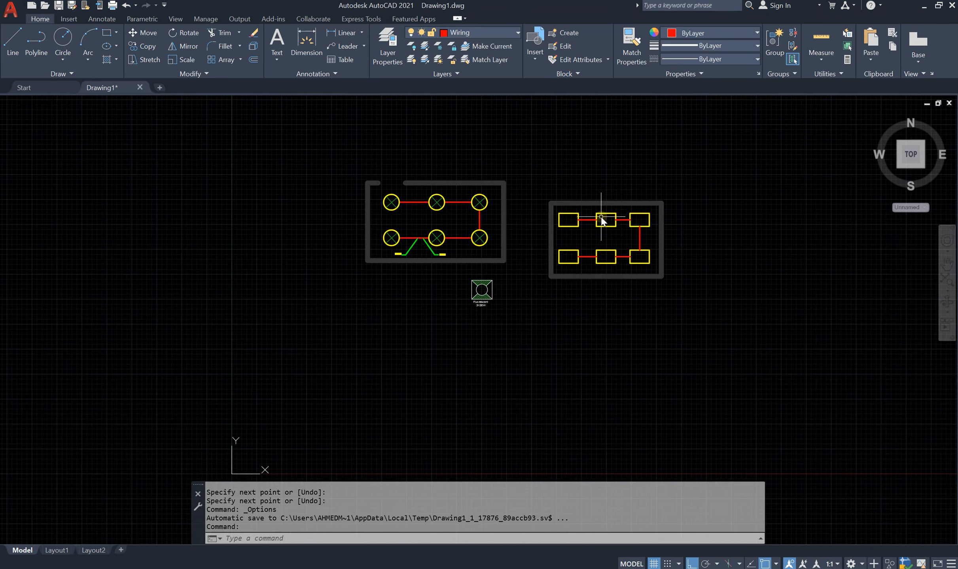
scroll(605, 215, "up", 5)
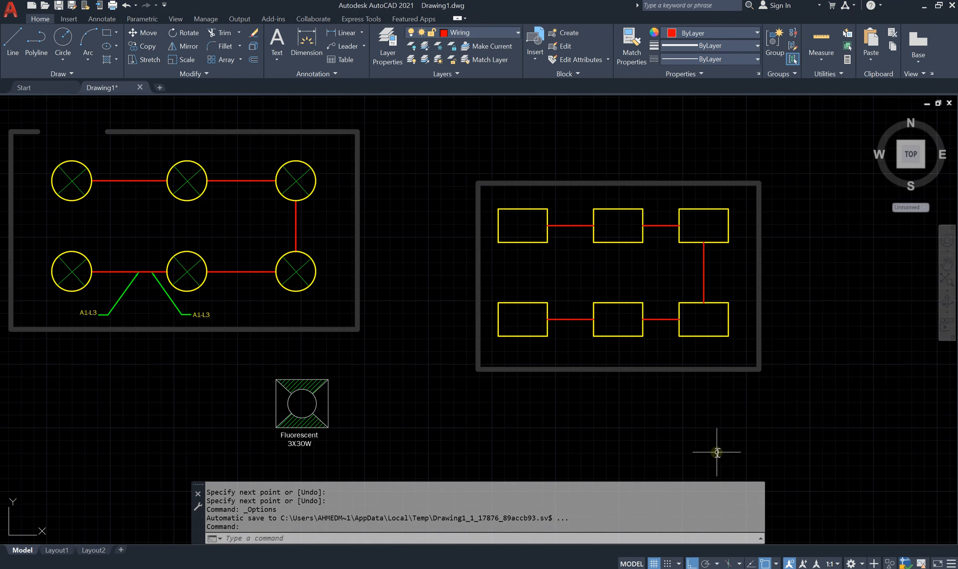
scroll(552, 265, "down", 2)
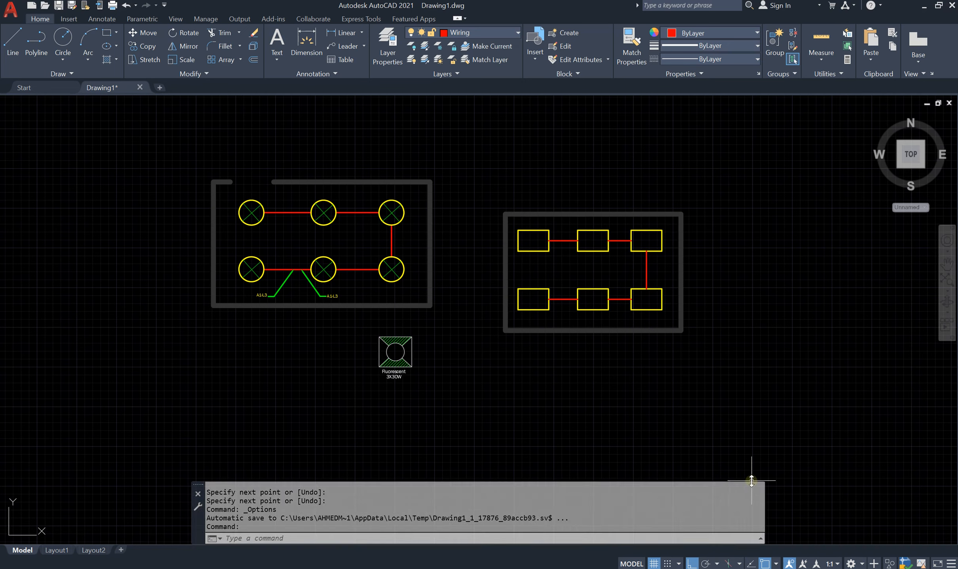
right_click(752, 568)
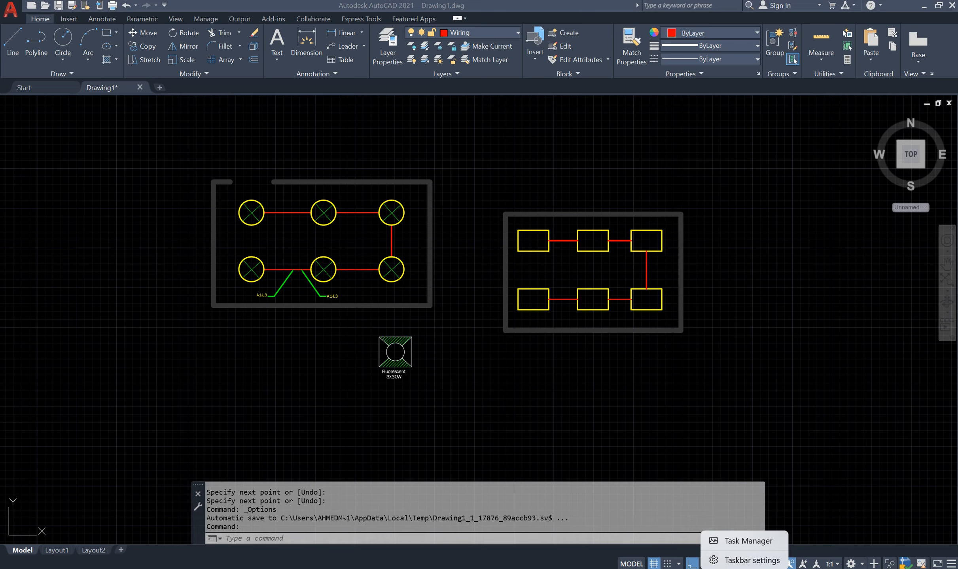
left_click(729, 542)
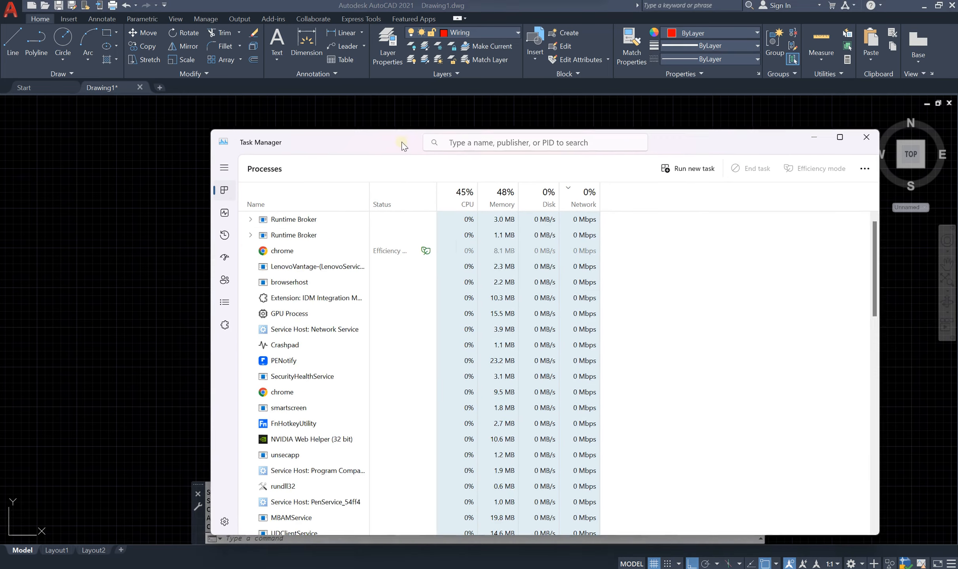
- Sort the running processes by CPU usage and end the AutoCAD Application task to simulate a crash
right_click(271, 250)
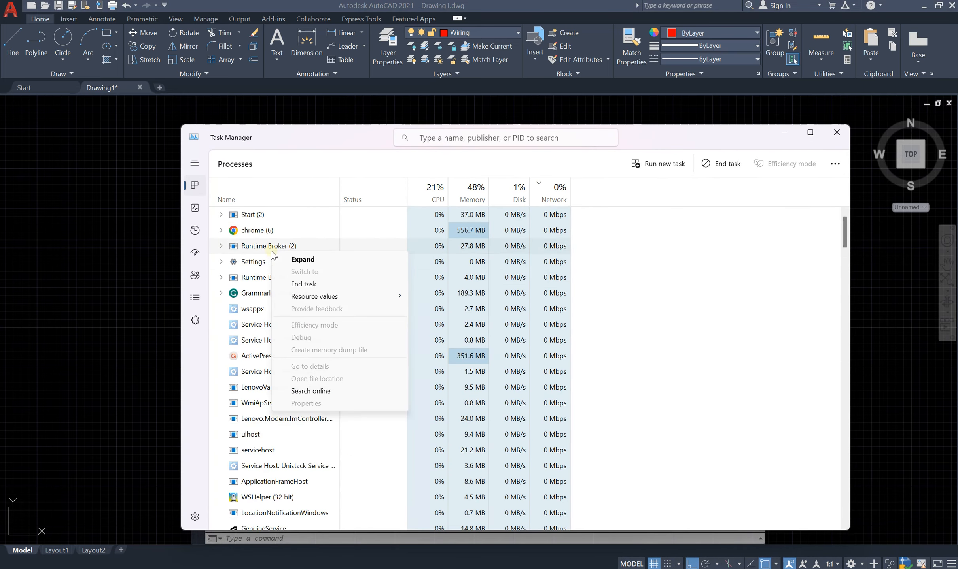
left_click(250, 269)
scroll(283, 327, "down", 2)
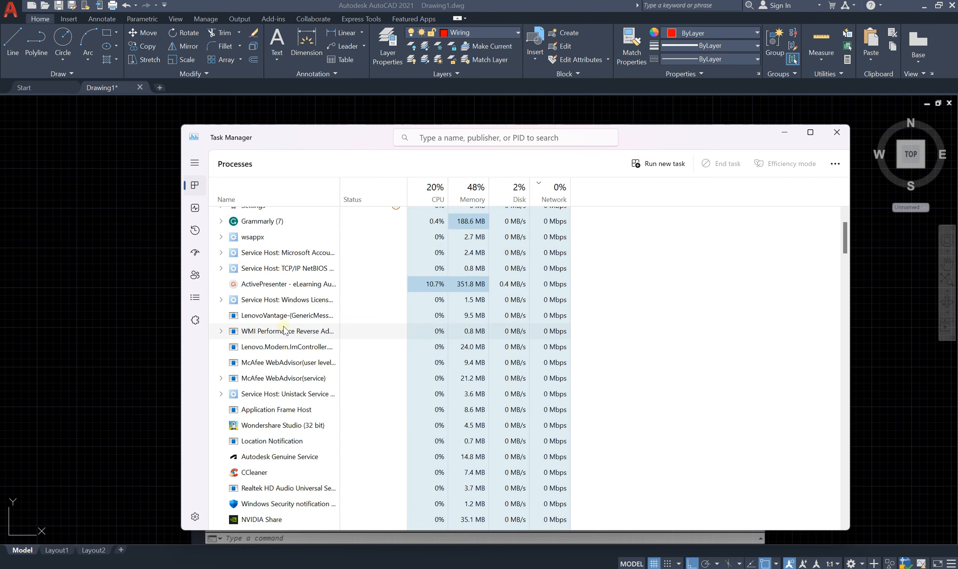
scroll(283, 330, "down", 1)
left_click(435, 190)
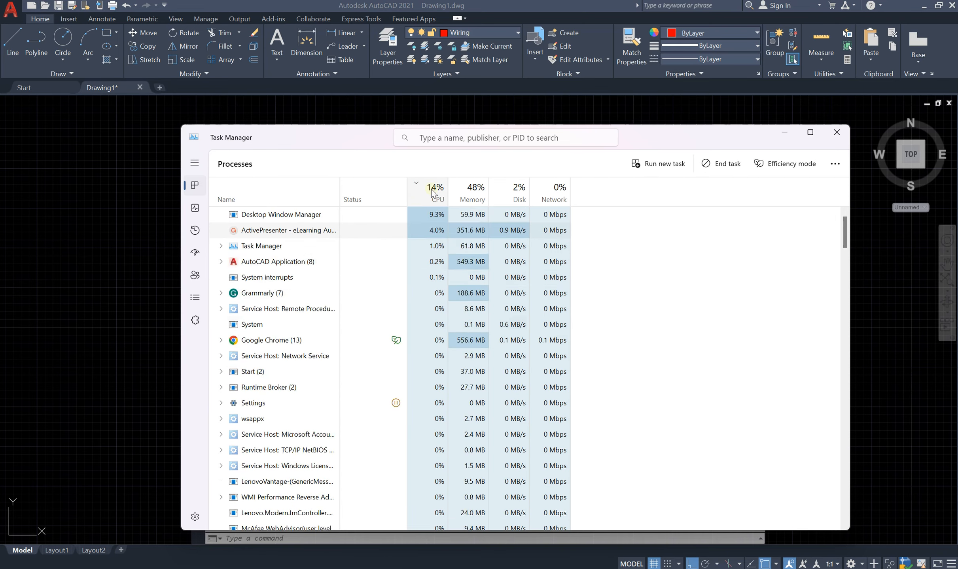
right_click(266, 280)
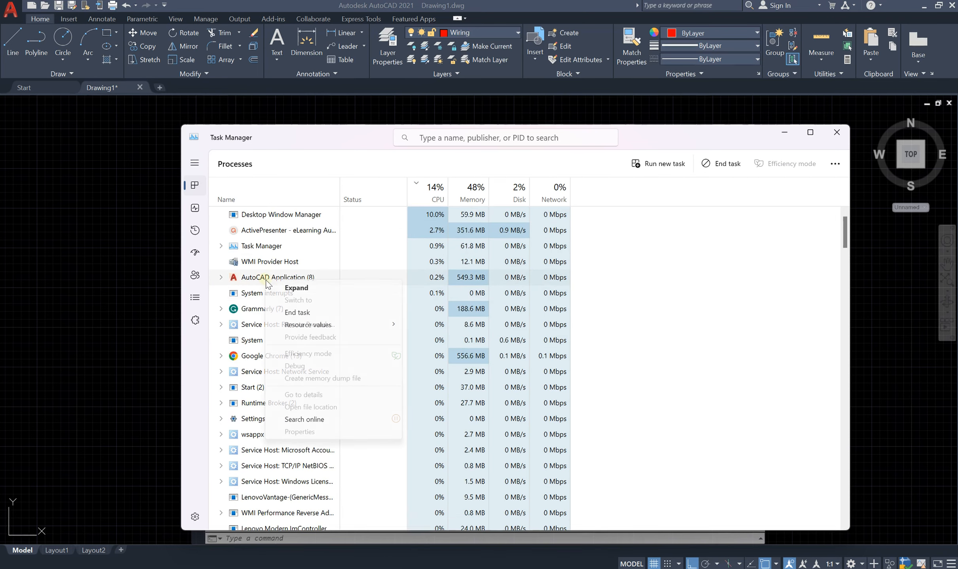
left_click(282, 314)
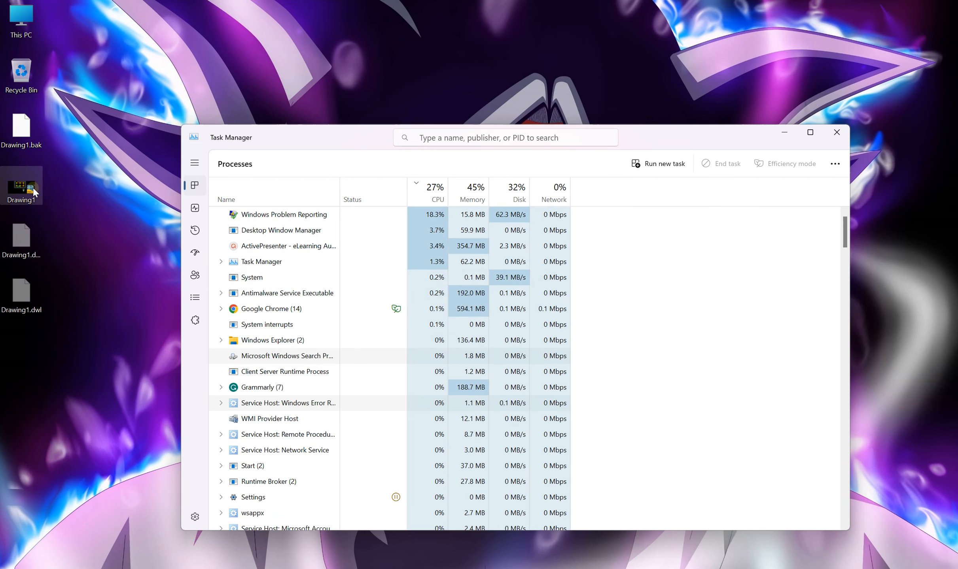
- Reopen Drawing1 from the desktop in AutoCAD and dismiss the Drawing Recovery message
double_click(34, 192)
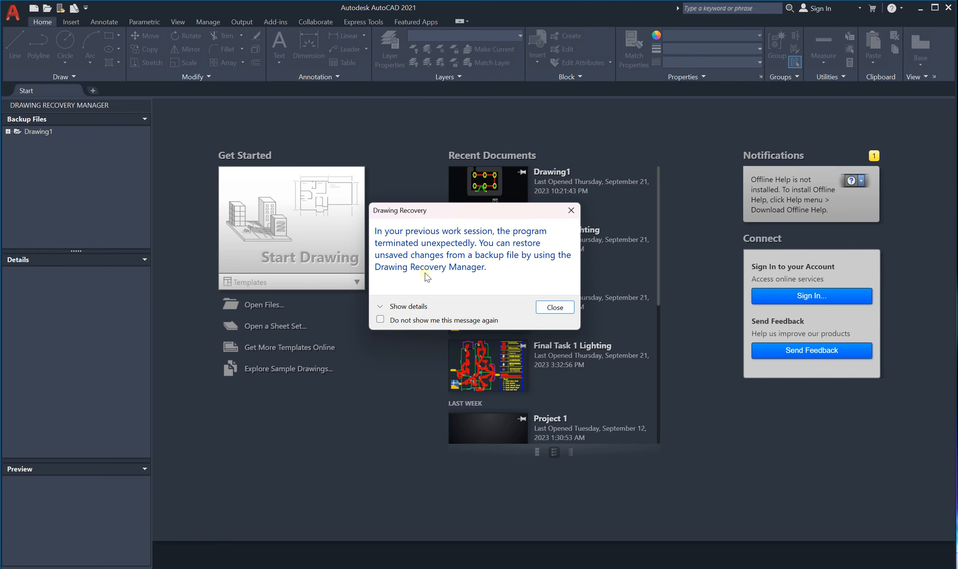
left_click(555, 310)
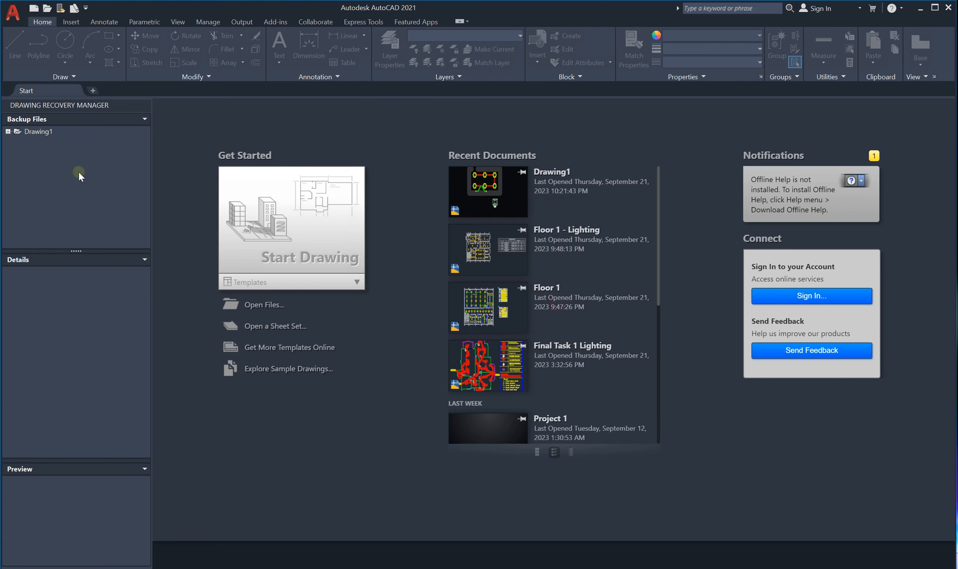
- Expand Drawing1 in the Drawing Recovery Manager and compare the details and previews of its .dwg, .bak and .sv$ backup files
double_click(40, 132)
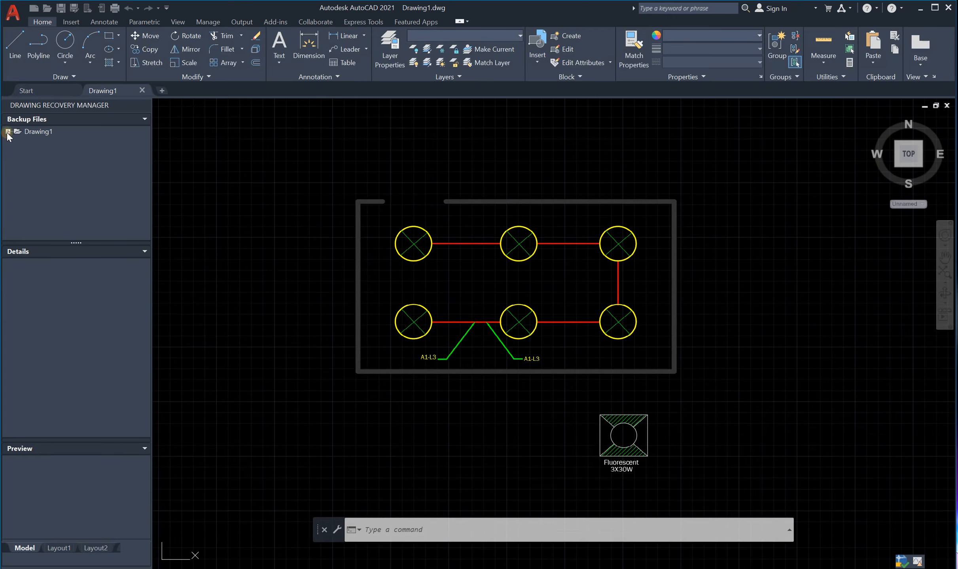
left_click(8, 132)
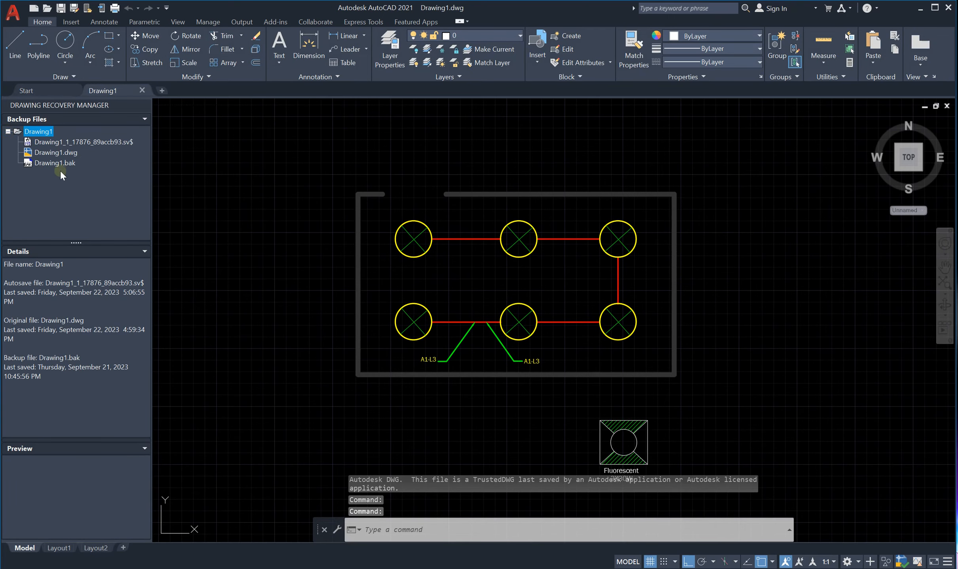
left_click(68, 141)
left_click(67, 153)
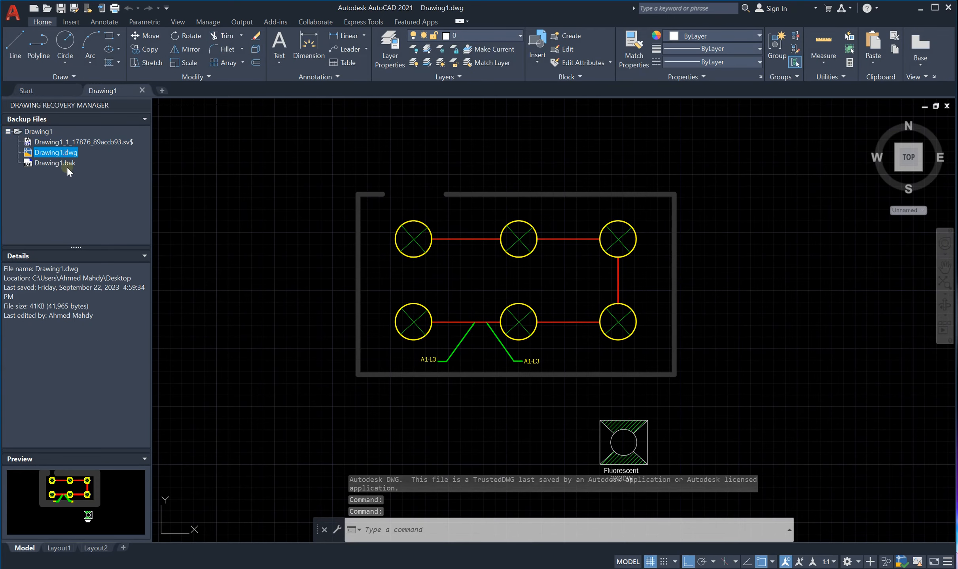
left_click(68, 165)
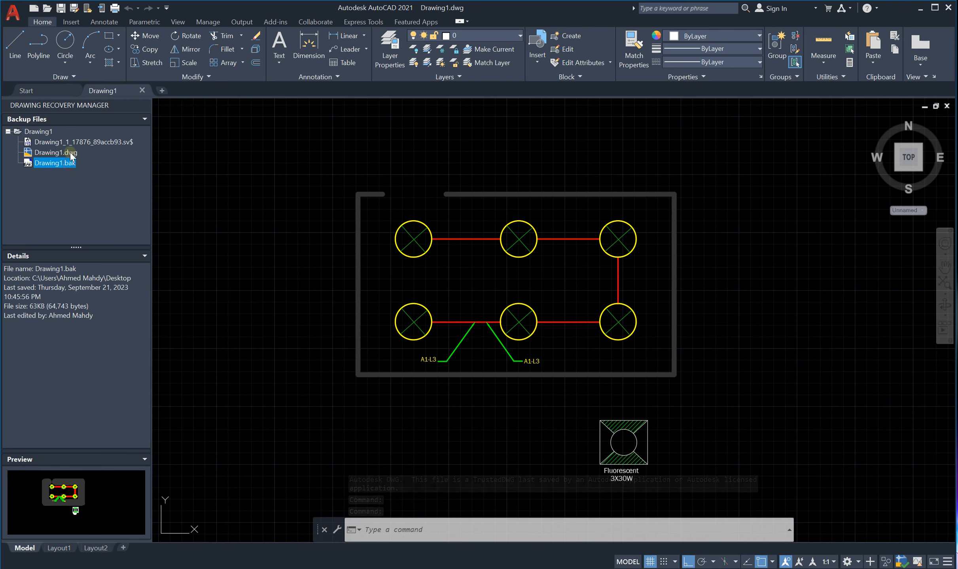
left_click(71, 151)
scroll(351, 289, "down", 2)
scroll(416, 302, "up", 2)
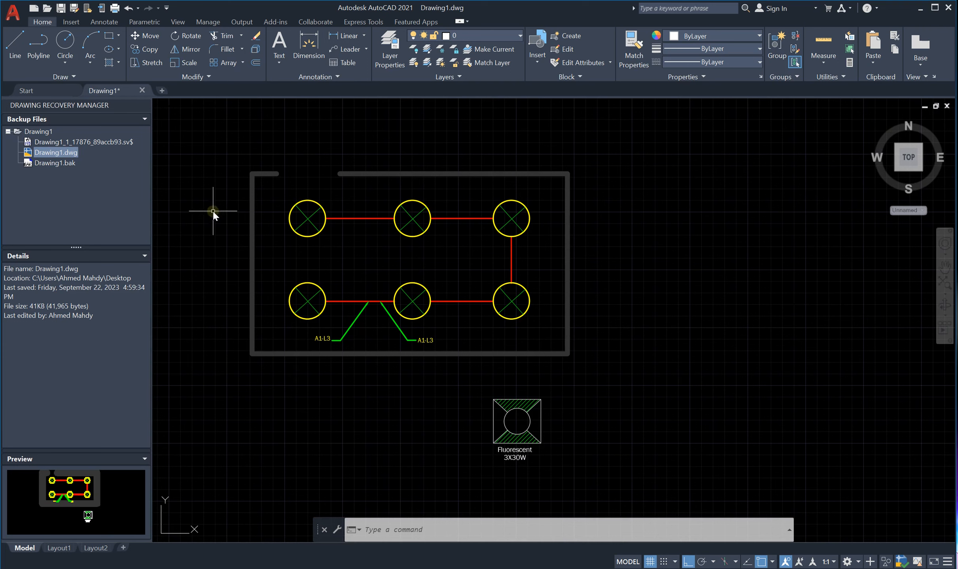
left_click(74, 143)
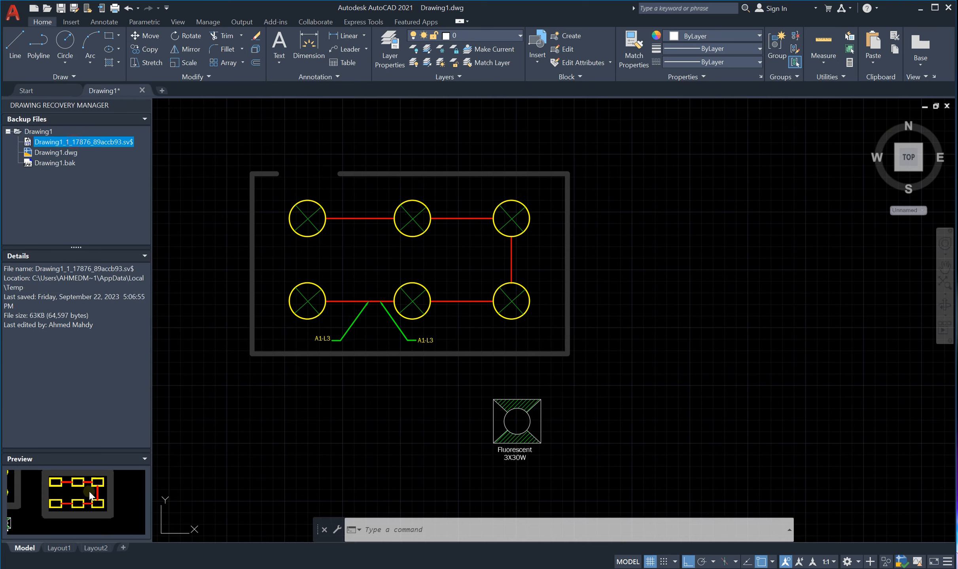
- Open the Drawing1_1_17876_89accb93.sv$ autosave backup from the Drawing Recovery Manager and inspect both rooms in it
double_click(92, 144)
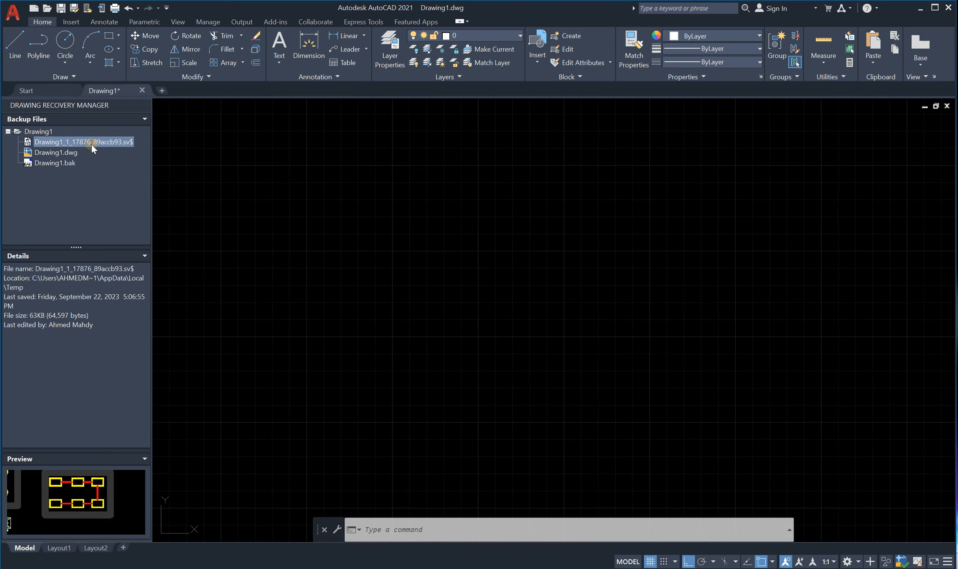
scroll(519, 353, "down", 4)
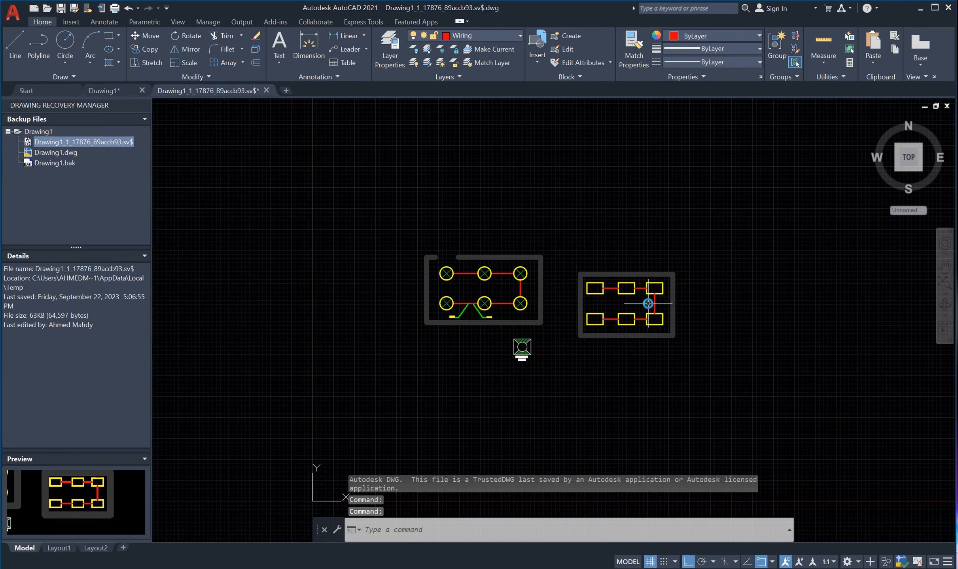
scroll(542, 315, "up", 3)
scroll(553, 278, "down", 4)
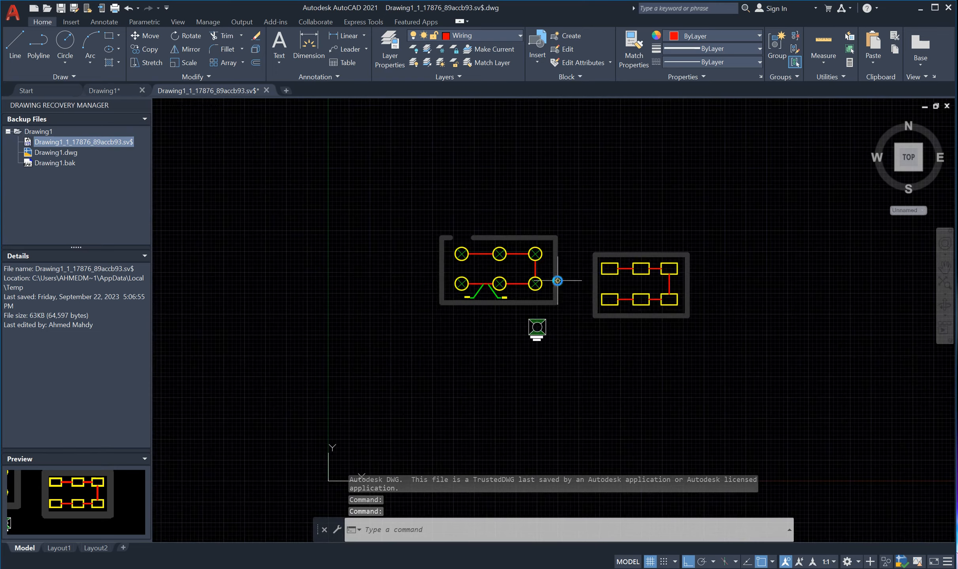
scroll(667, 284, "up", 4)
scroll(591, 283, "down", 2)
scroll(592, 283, "up", 2)
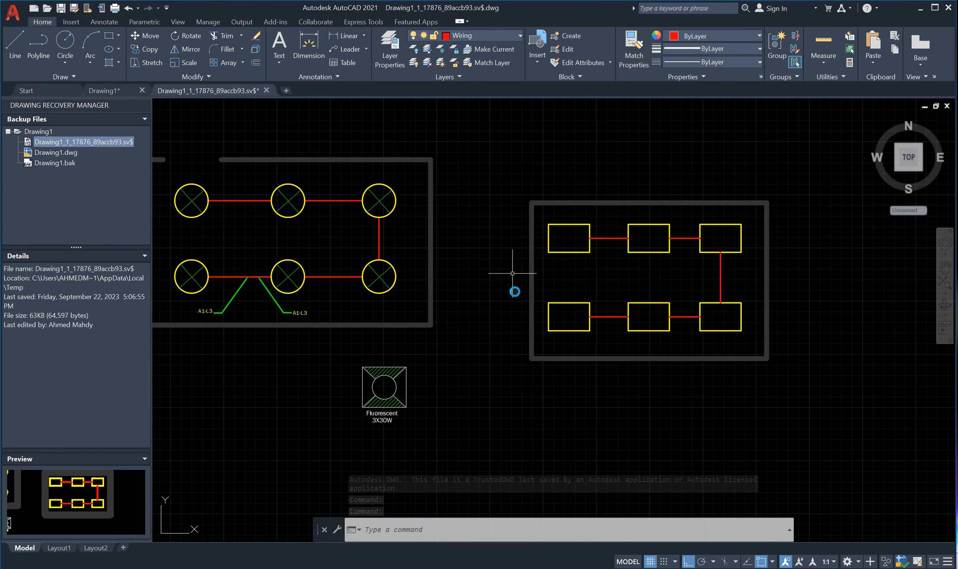
scroll(675, 294, "down", 2)
scroll(582, 295, "up", 2)
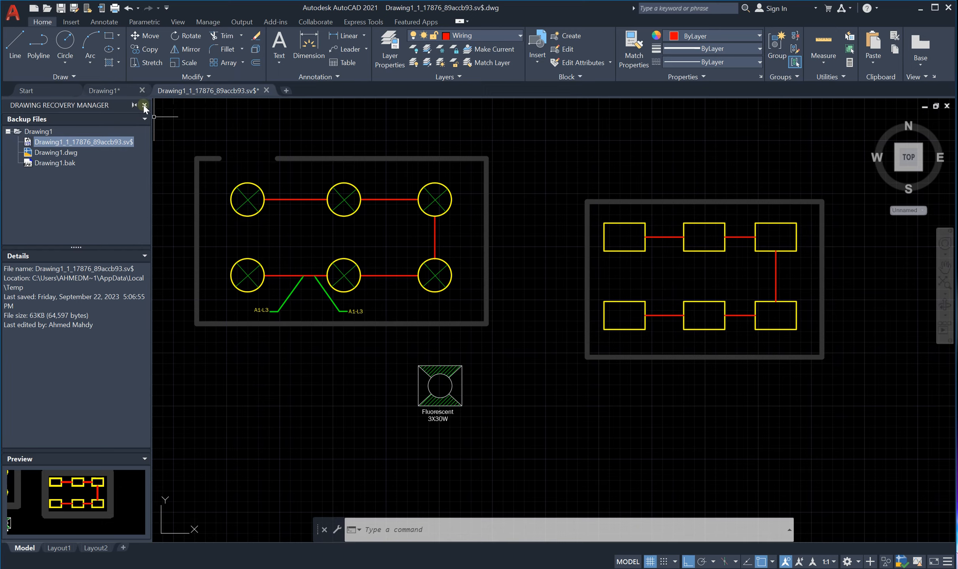
- Close the Drawing Recovery Manager and try to save the recovered drawing over Drawing1 on the desktop
left_click(145, 105)
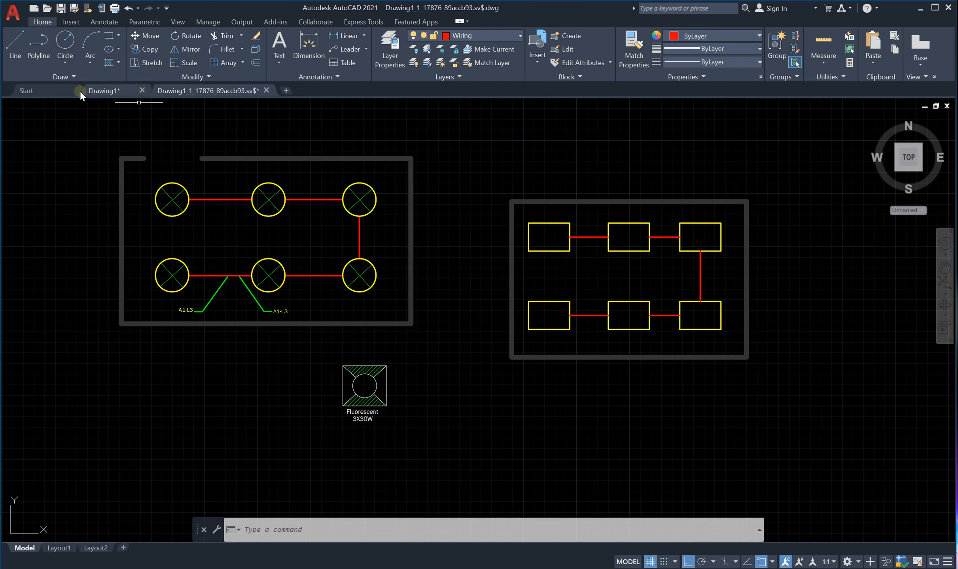
left_click(73, 8)
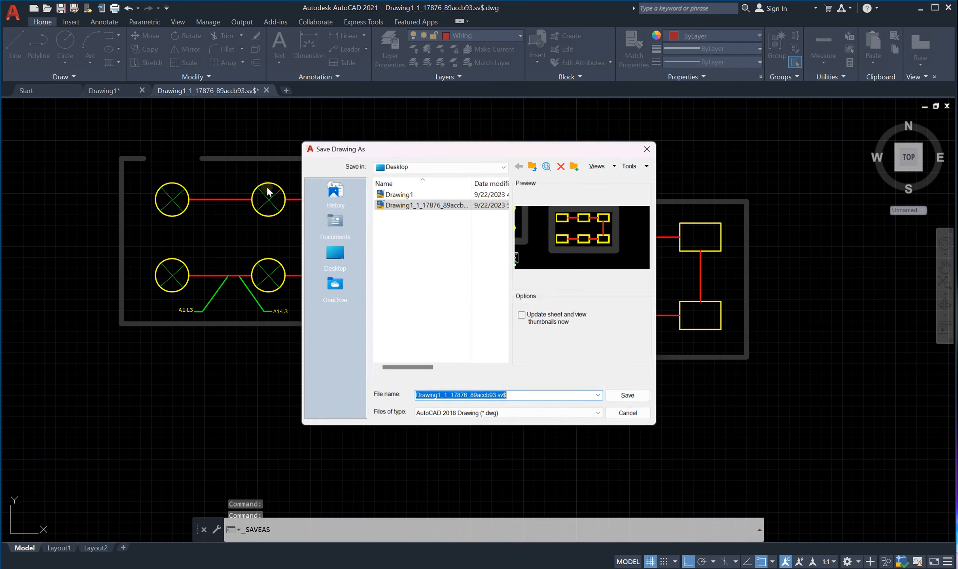
left_click(399, 193)
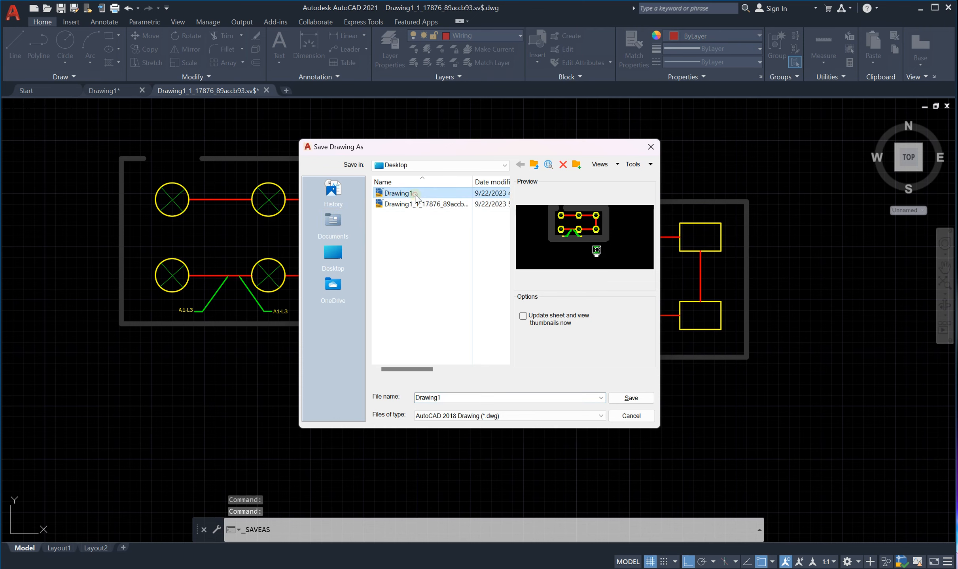
left_click(632, 399)
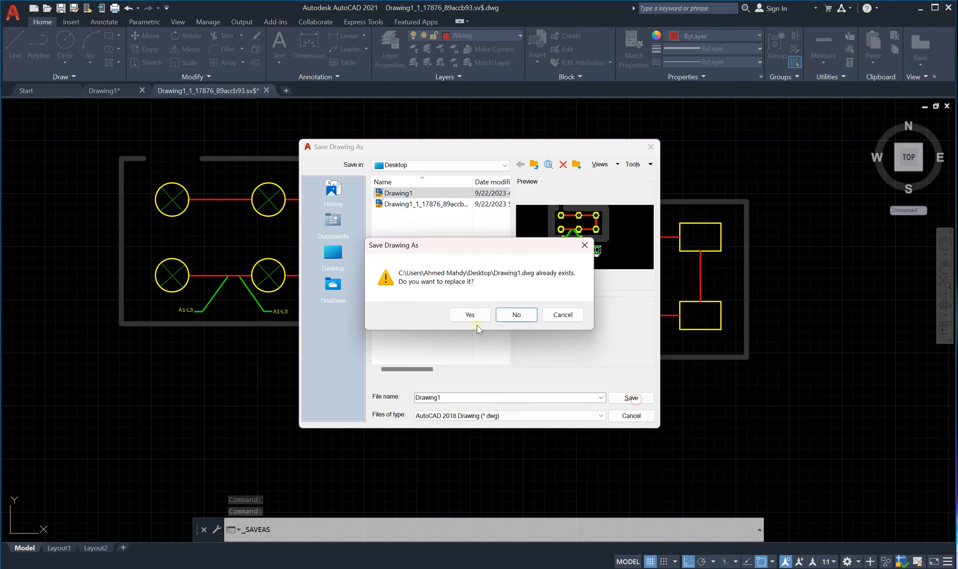
left_click(464, 318)
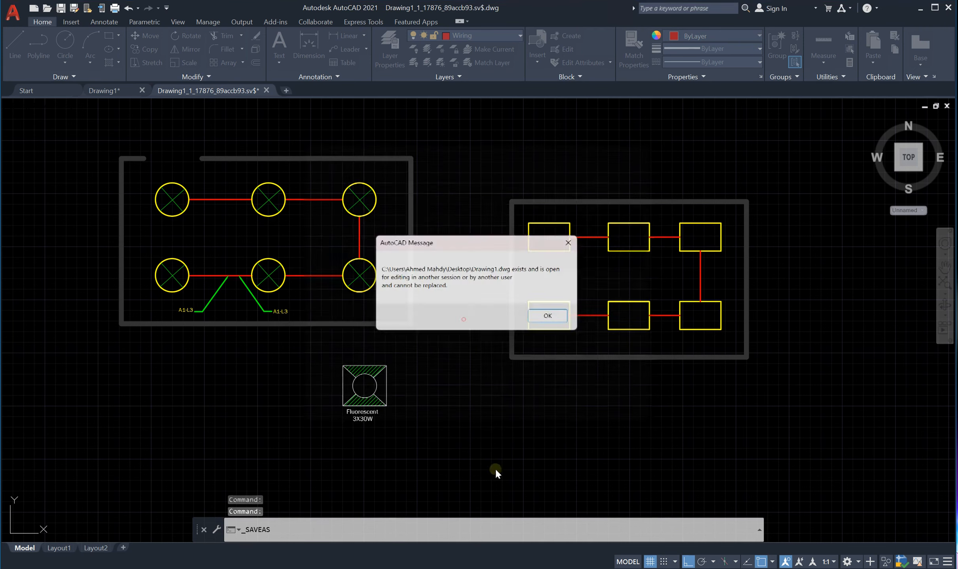
left_click(553, 318)
- Close the old Drawing1 without saving its changes and save the recovered drawing as Drawing1 on the desktop, replacing the existing file
key("ctrl+F4")
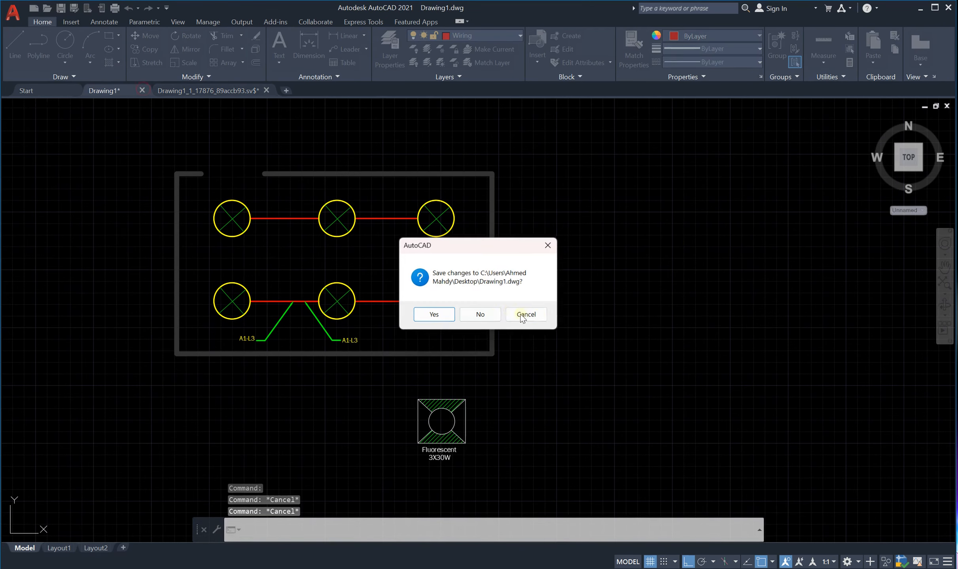
left_click(488, 315)
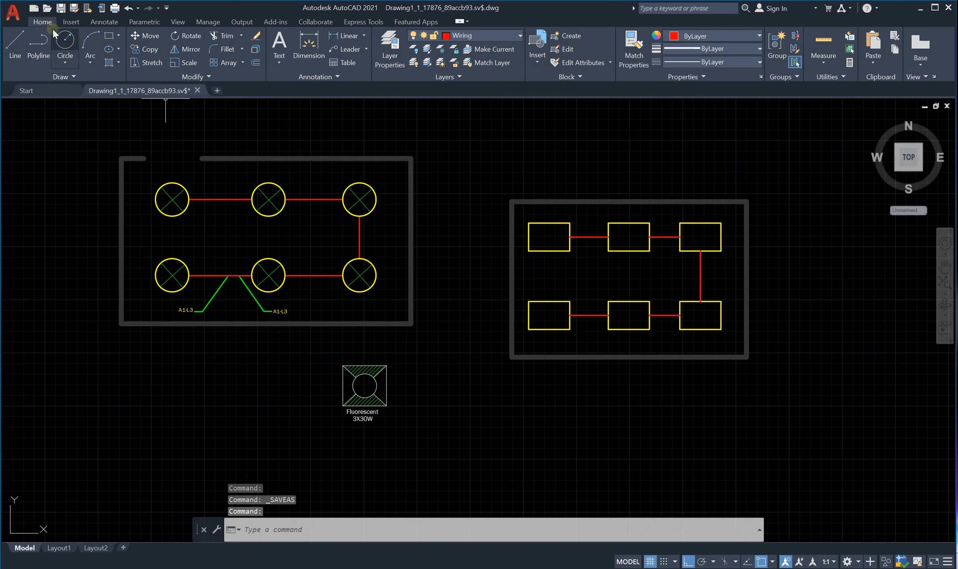
left_click(65, 7)
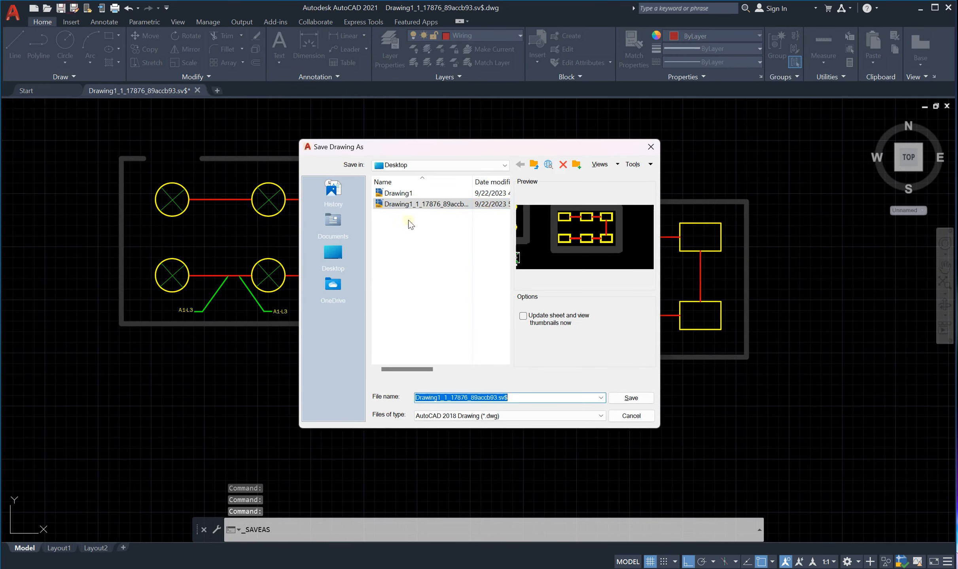
left_click(415, 194)
left_click(630, 398)
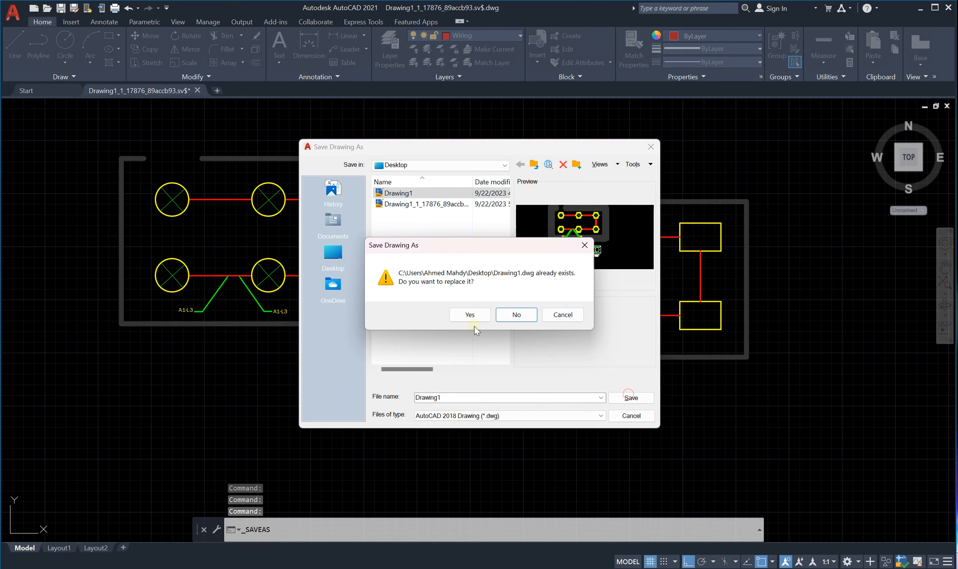
left_click(465, 314)
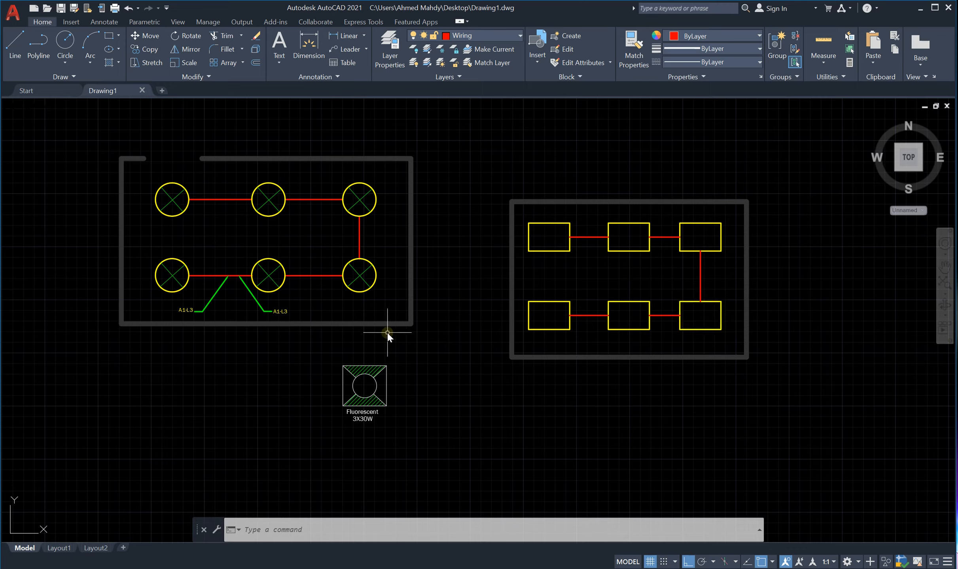
- Examine both rooms and the fluorescent fixture symbol in the restored Drawing1
scroll(384, 326, "down", 2)
scroll(360, 321, "up", 2)
scroll(447, 225, "down", 3)
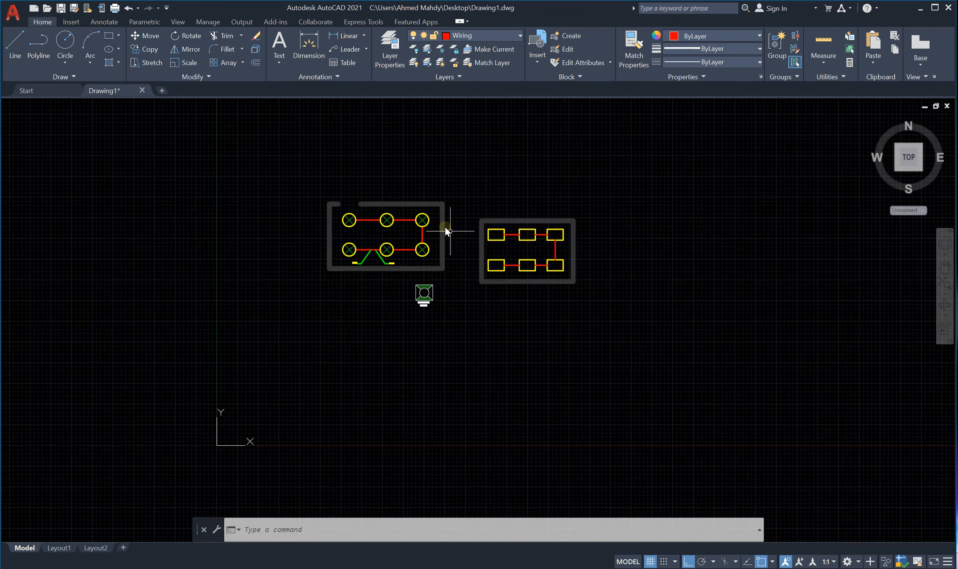
scroll(487, 250, "up", 3)
scroll(486, 251, "down", 4)
scroll(485, 251, "up", 4)
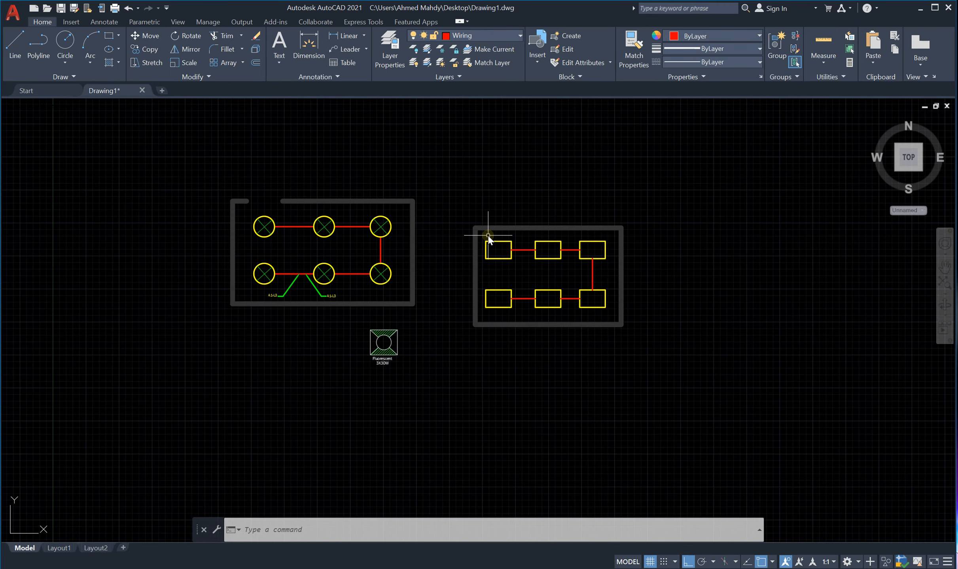
scroll(497, 222, "up", 2)
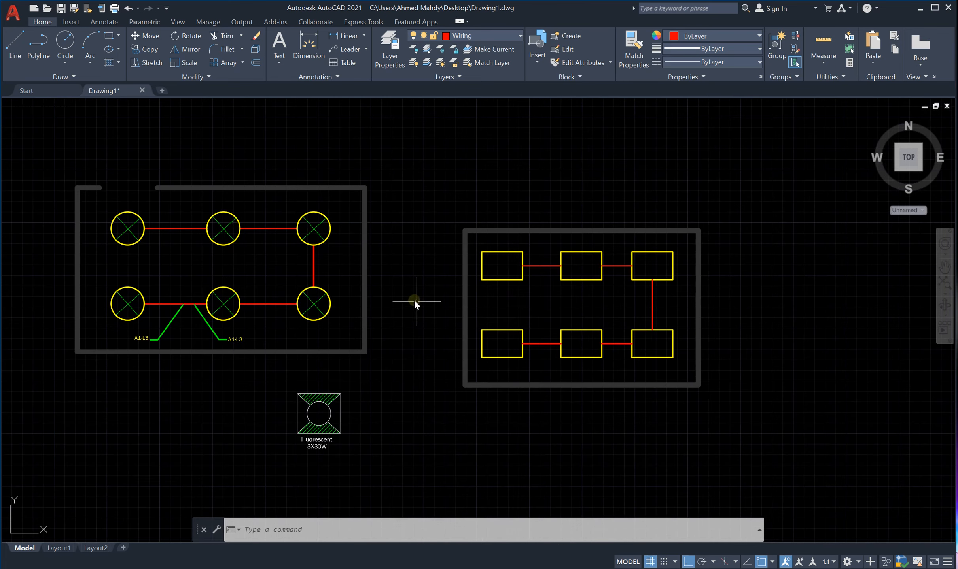
scroll(602, 303, "down", 2)
scroll(569, 309, "up", 2)
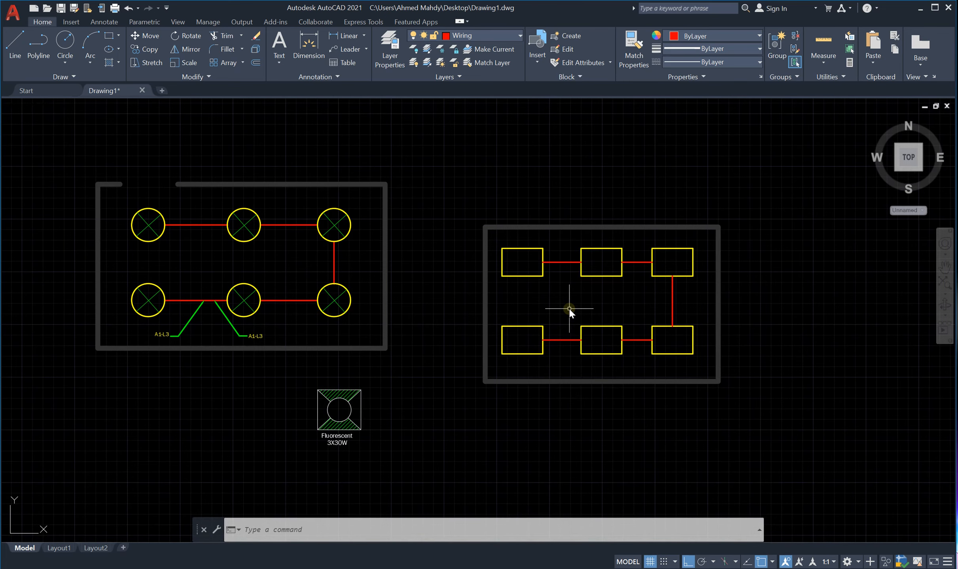